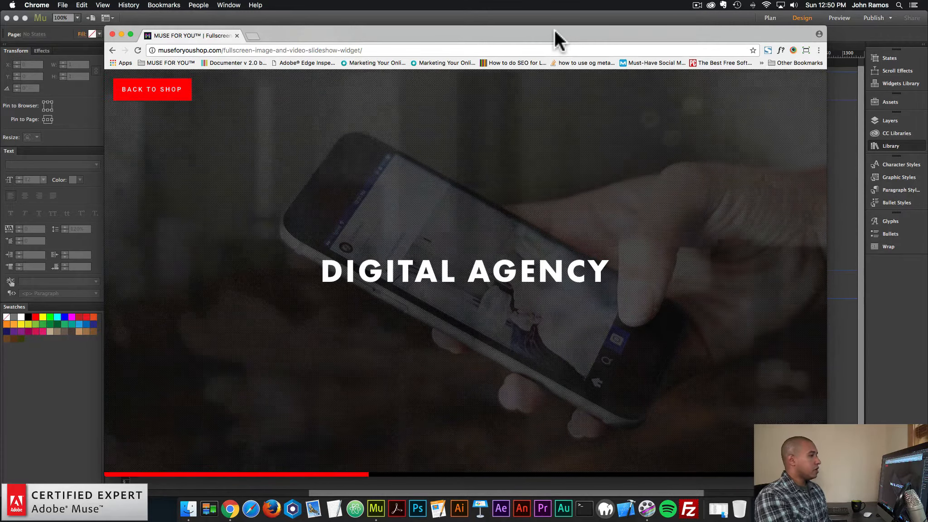
Open the shop page of the Fullscreen Image and Video Slideshow Widget and examine its feature list and option screenshots
left_click(159, 95)
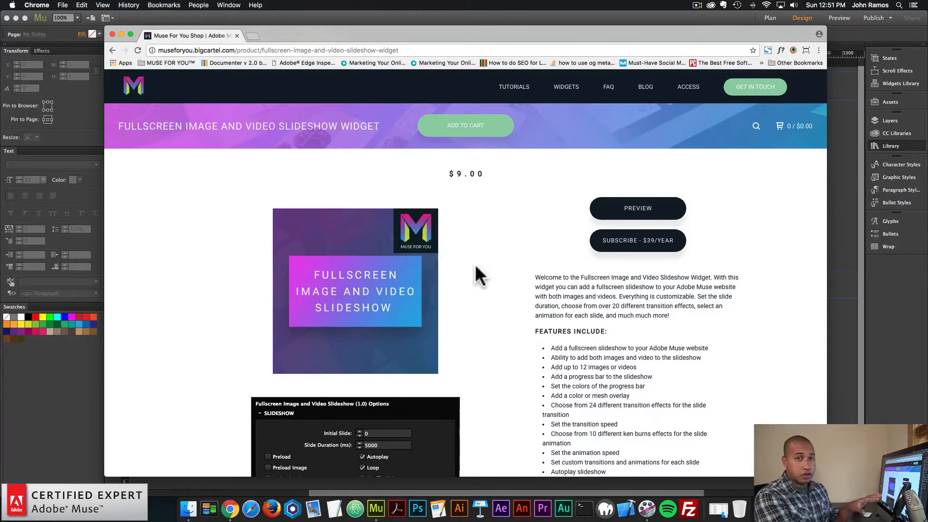
scroll(563, 284, "down", 3)
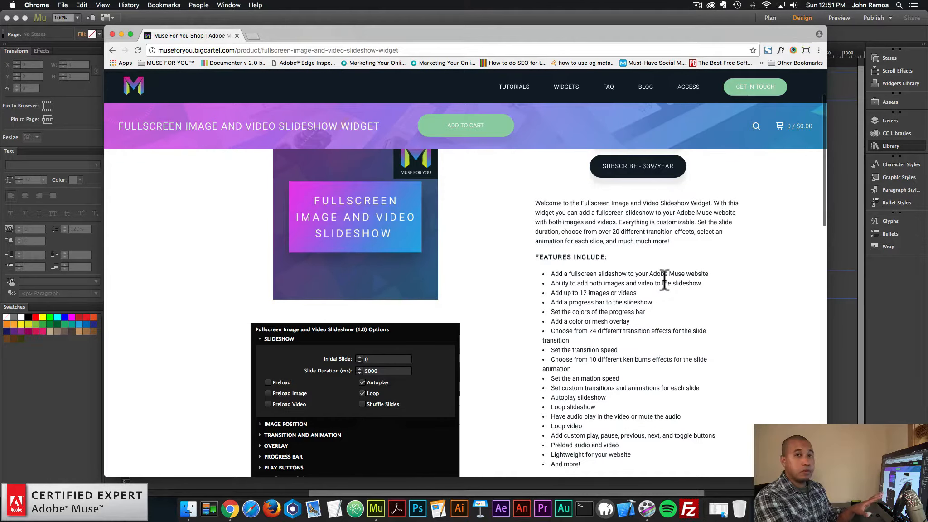
scroll(678, 288, "down", 1)
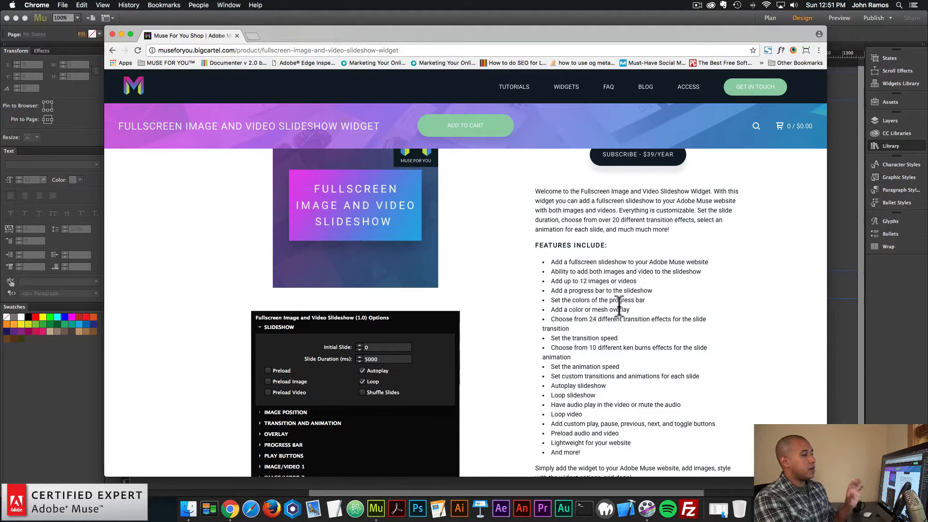
scroll(619, 309, "down", 1)
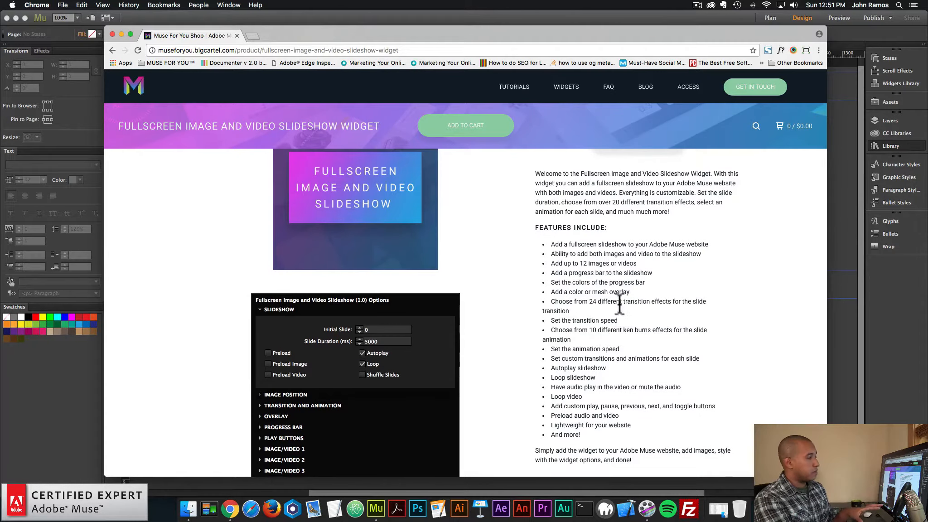
scroll(620, 306, "down", 1)
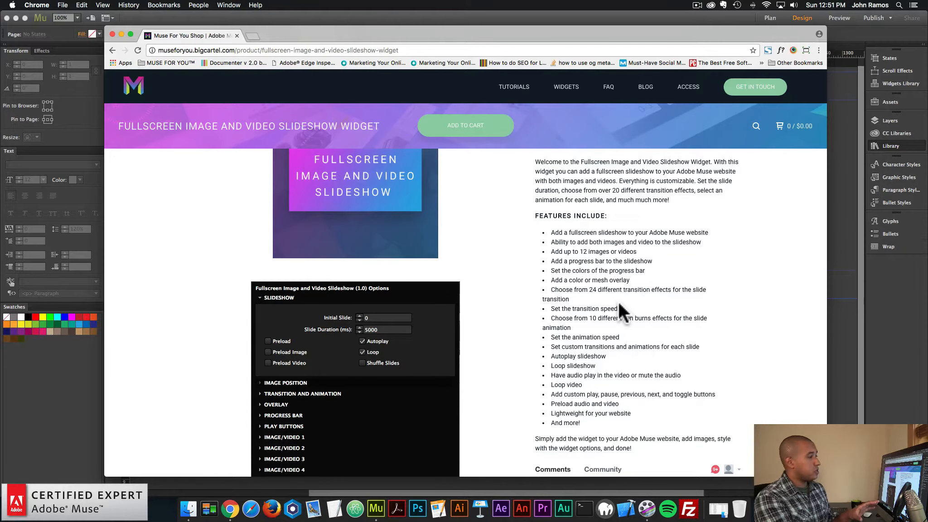
scroll(624, 305, "down", 1)
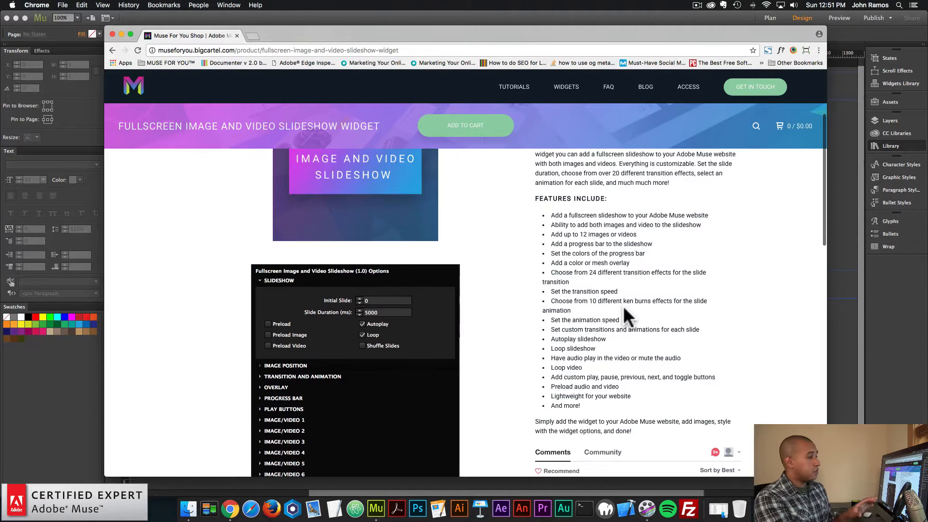
scroll(624, 307, "down", 1)
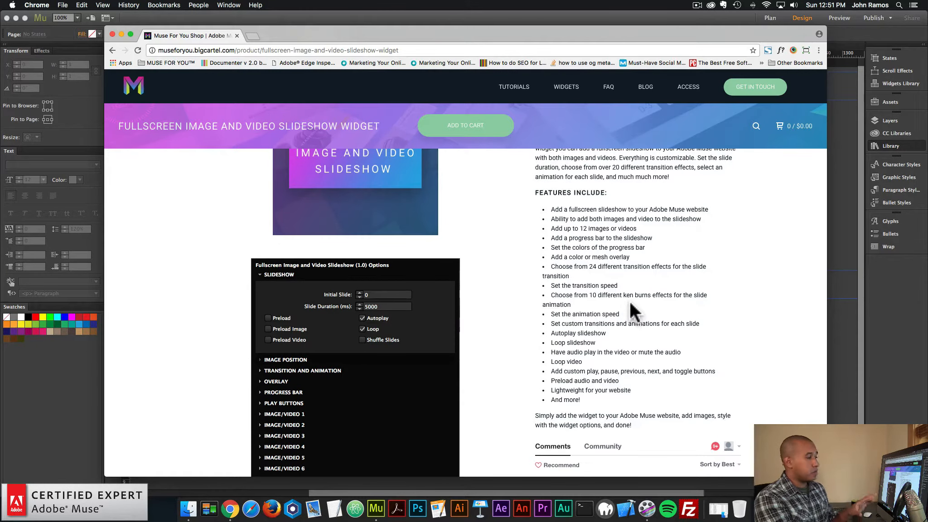
scroll(630, 303, "down", 2)
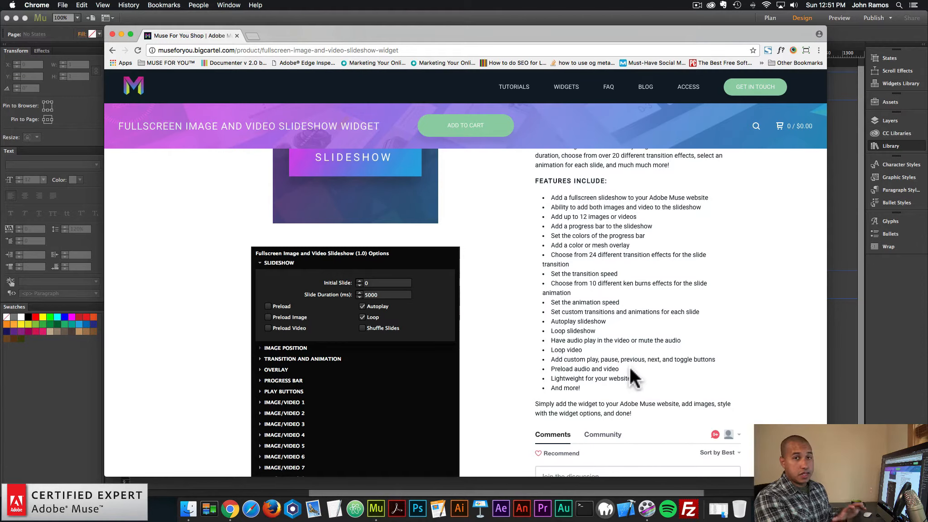
scroll(631, 360, "down", 2)
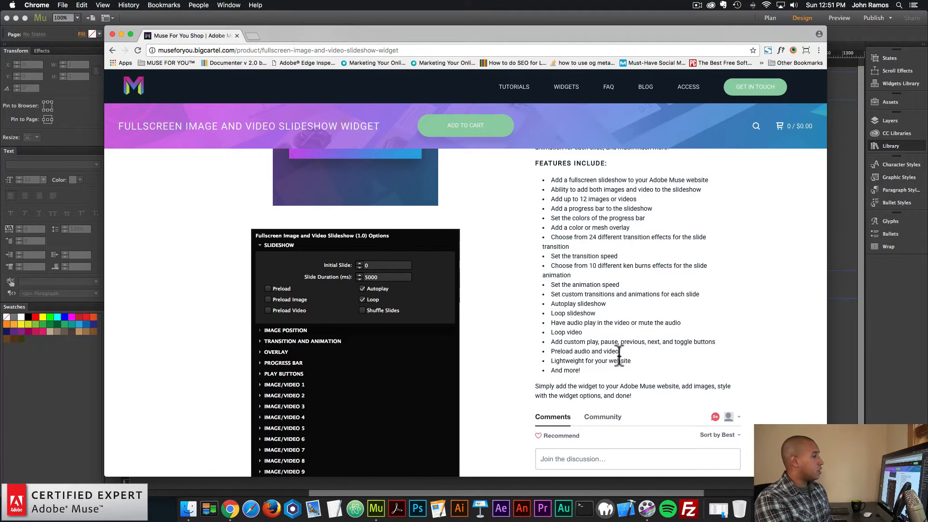
scroll(622, 350, "down", 1)
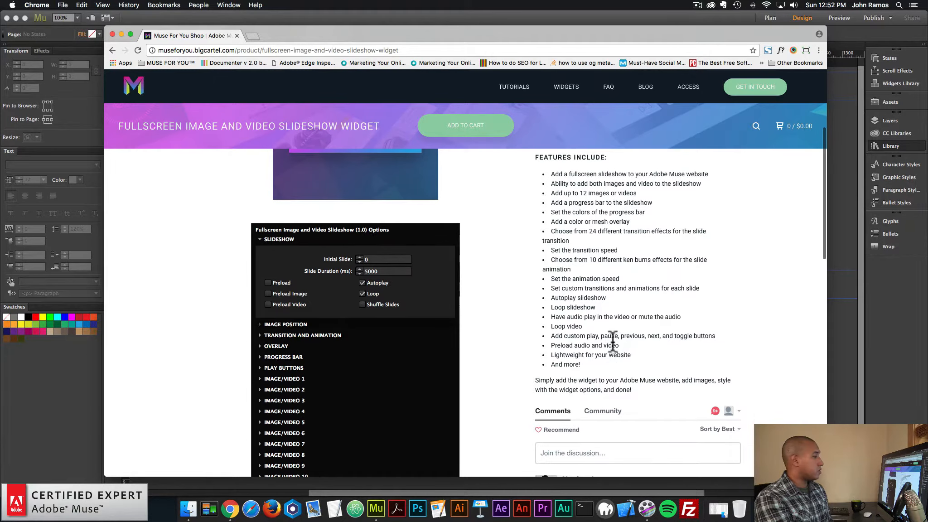
scroll(613, 340, "down", 5)
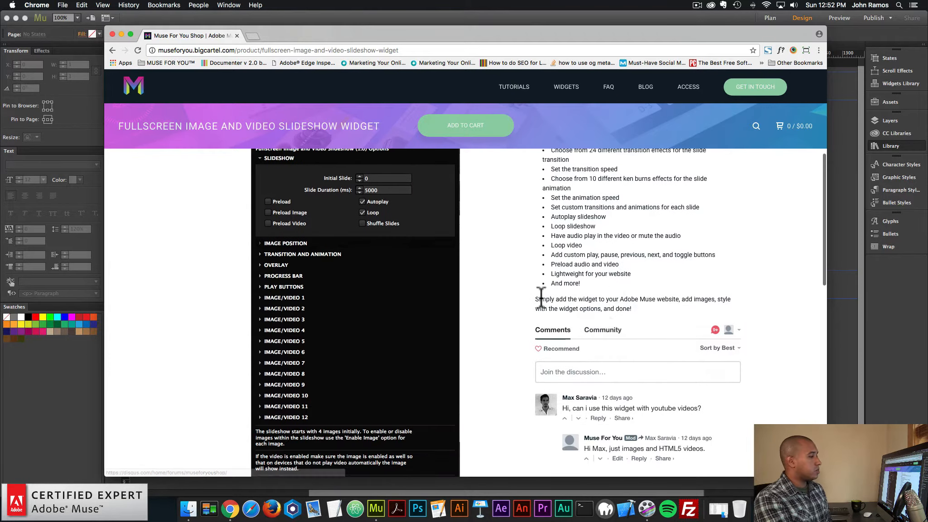
scroll(542, 294, "down", 3)
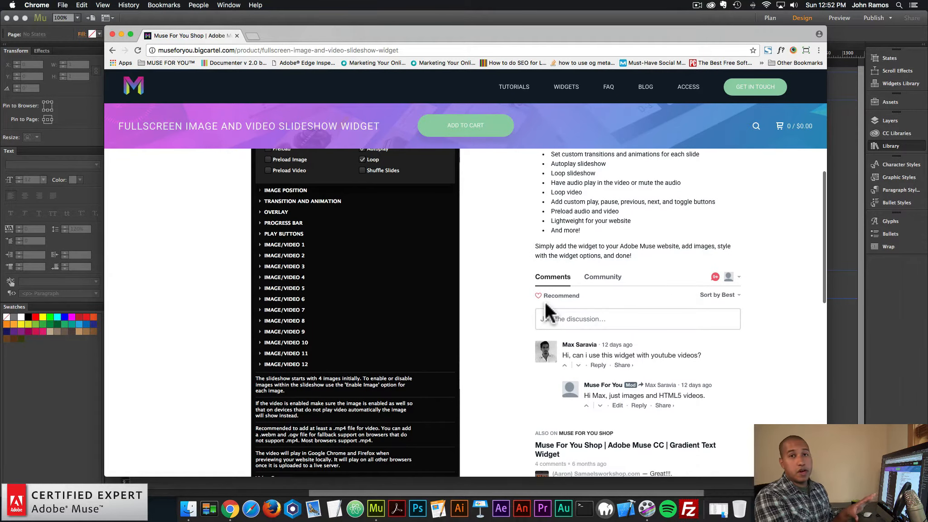
scroll(545, 302, "down", 6)
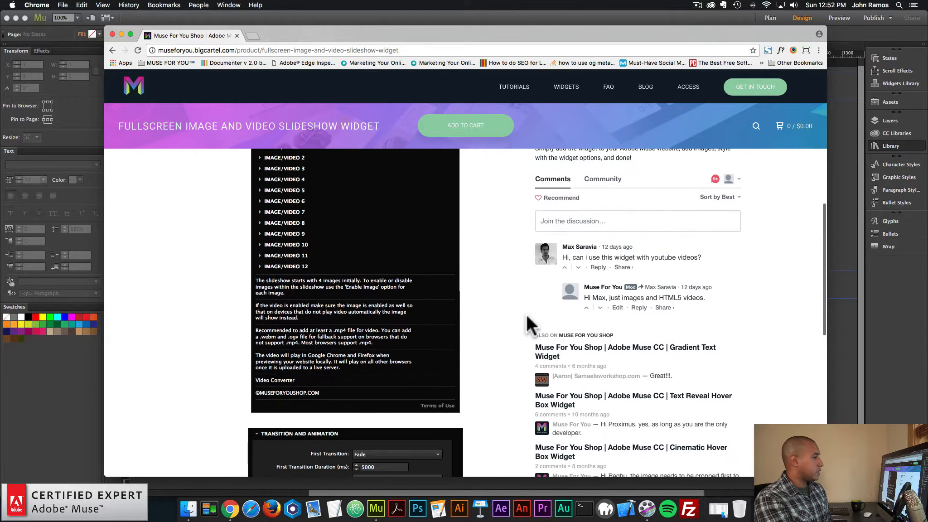
scroll(527, 313, "up", 18)
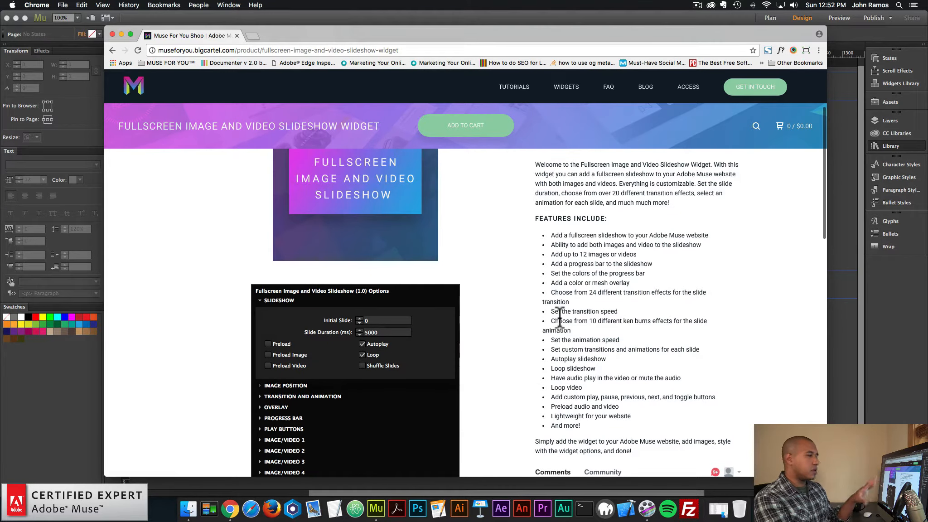
scroll(587, 301, "up", 1)
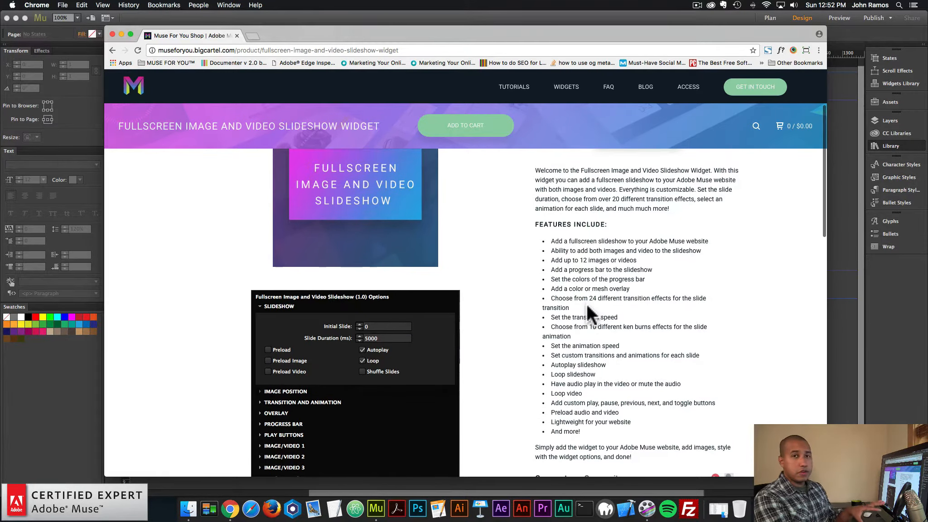
scroll(586, 303, "up", 4)
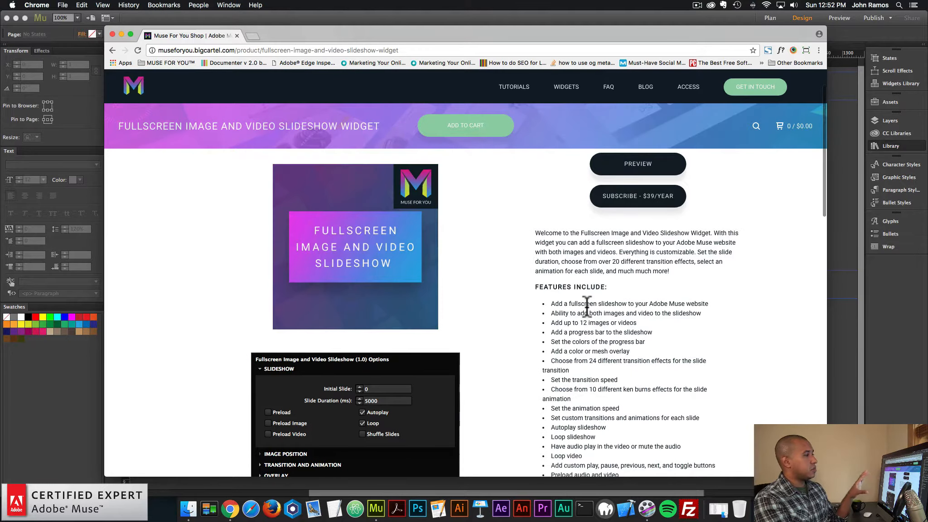
scroll(586, 305, "up", 2)
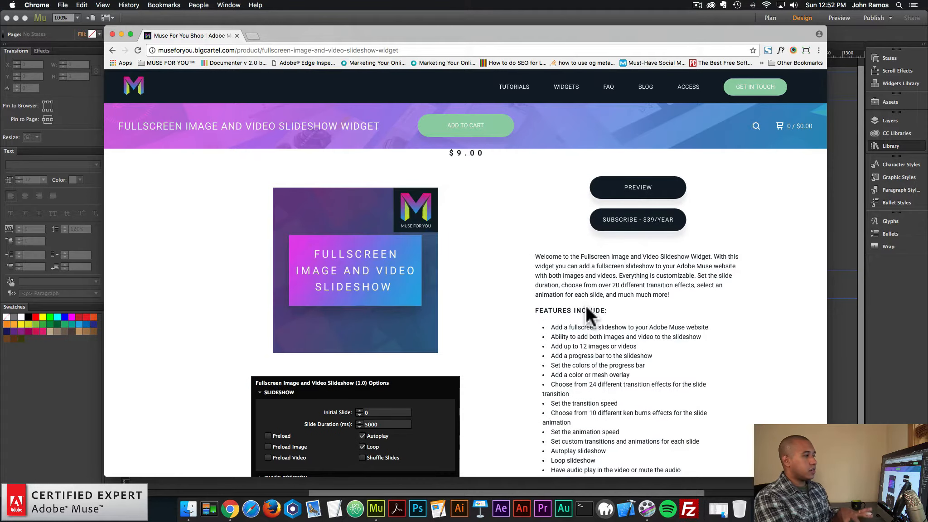
Switch to Adobe Muse, show the Library of installed widgets and search it for "fivs"
left_click(848, 322)
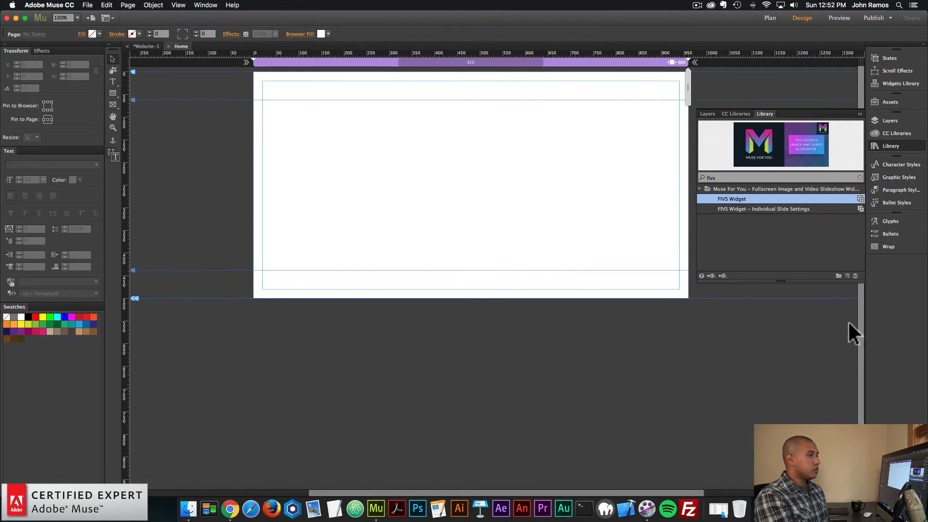
left_click(890, 143)
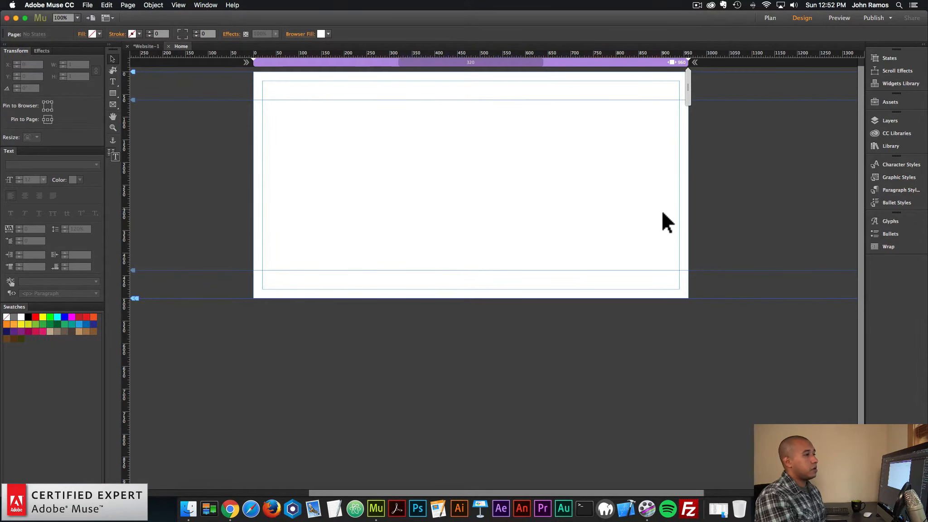
left_click(908, 146)
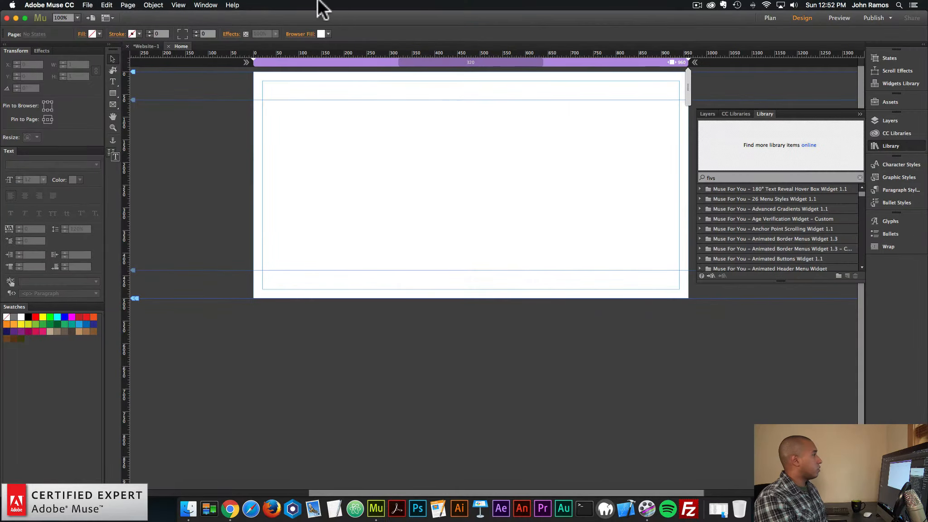
left_click(206, 5)
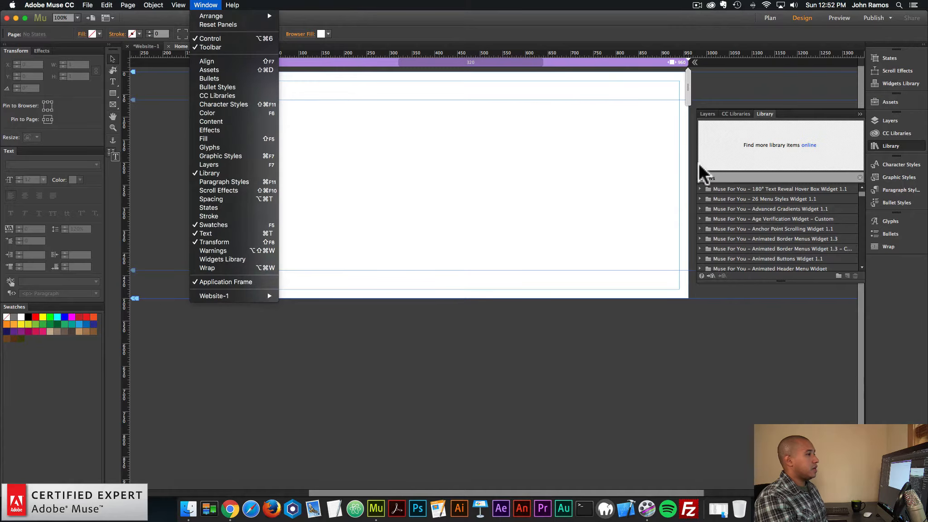
left_click(723, 176)
left_click_drag(722, 177, 683, 179)
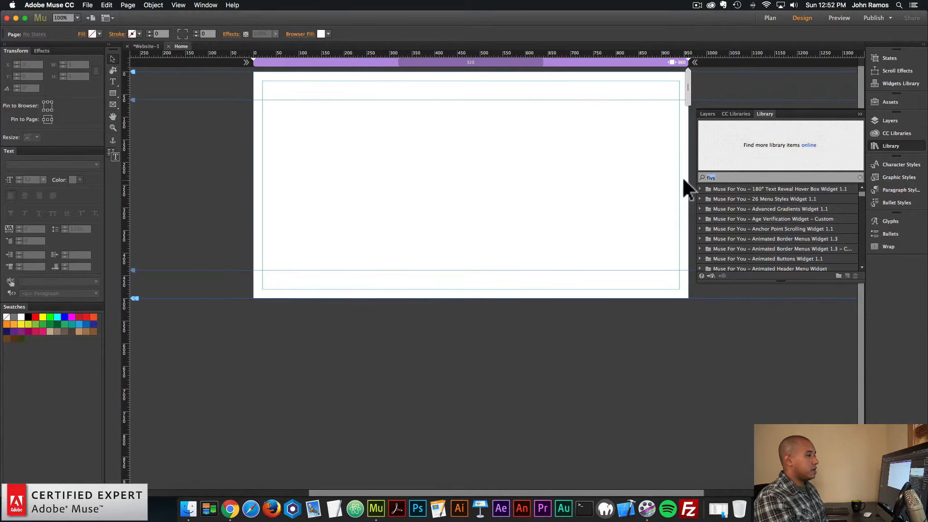
type("fivs")
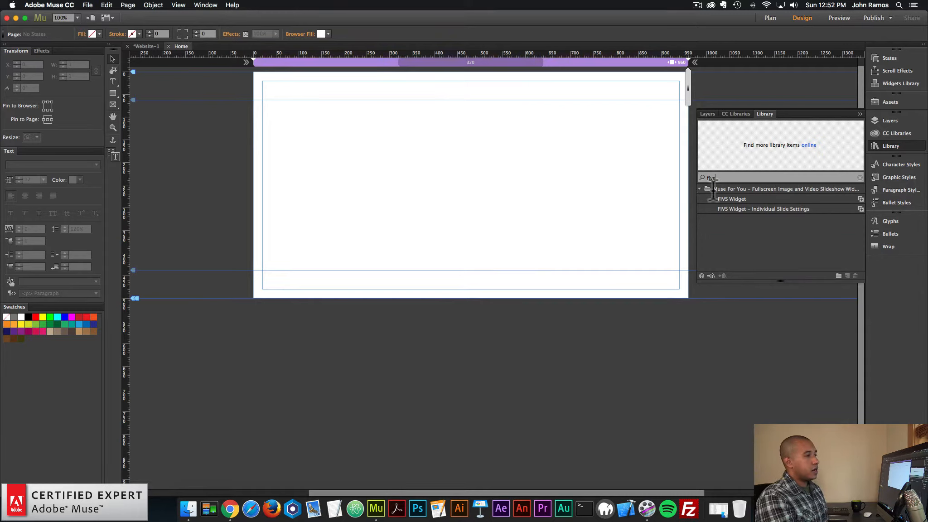
Place the FIVS Widget just outside the page's left edge at about X -50, Y 62, with its options open
left_click(741, 200)
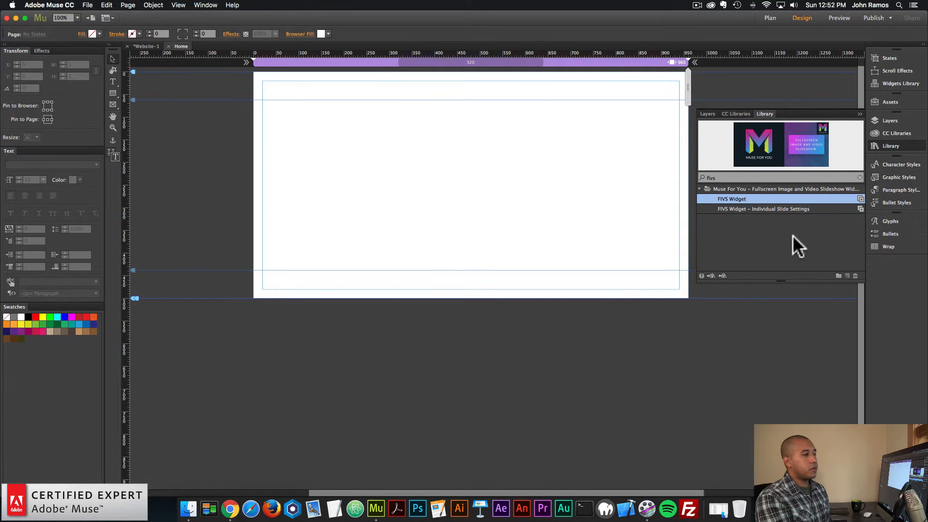
left_click(793, 210)
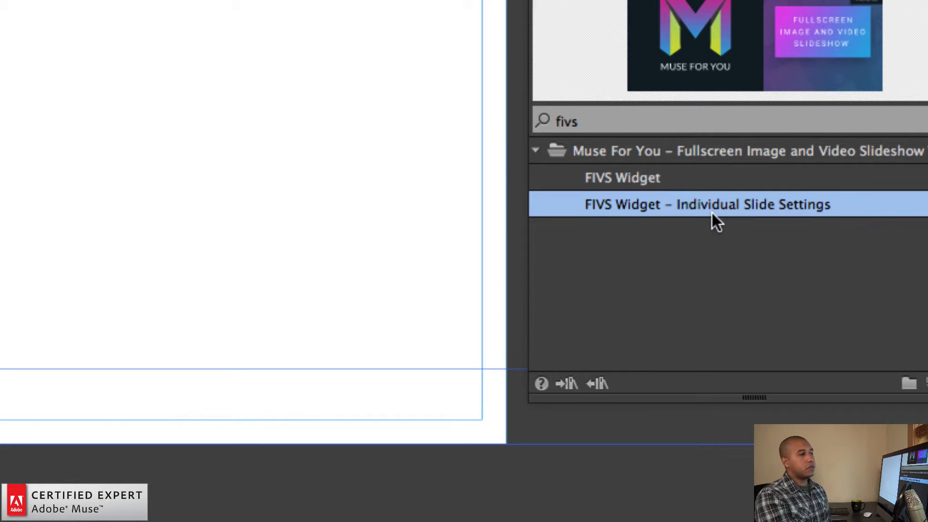
left_click(653, 175)
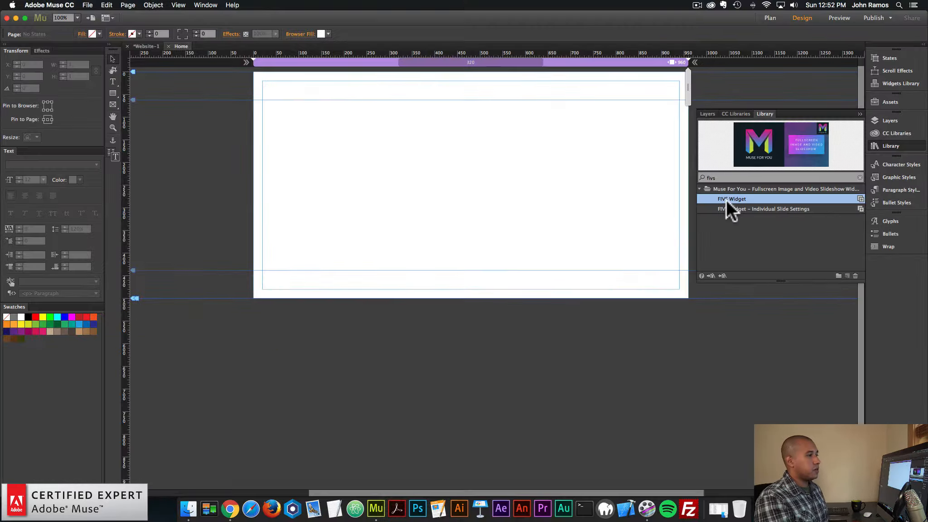
left_click_drag(653, 174, 239, 113)
left_click(261, 99)
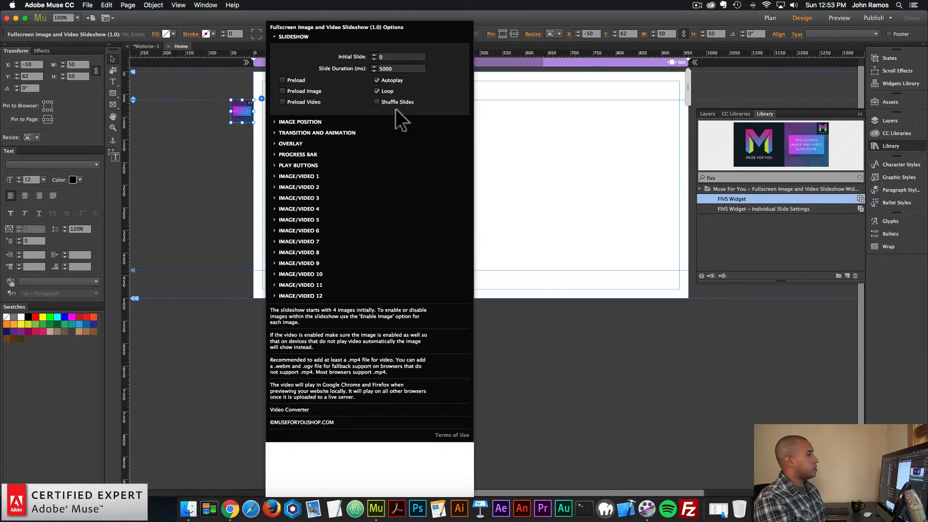
Examine the Initial Slide and Slide Duration settings in the widget's slideshow options
left_click(390, 57)
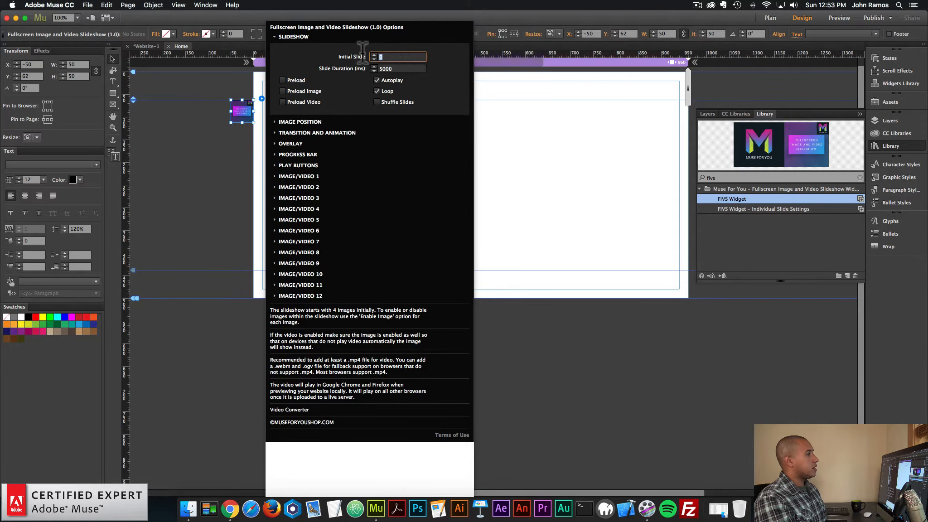
left_click(402, 57)
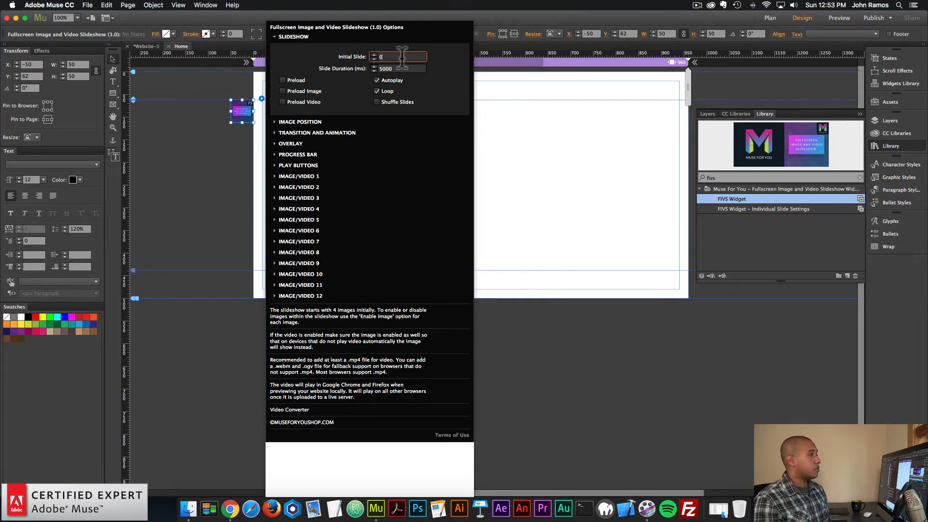
left_click(409, 71)
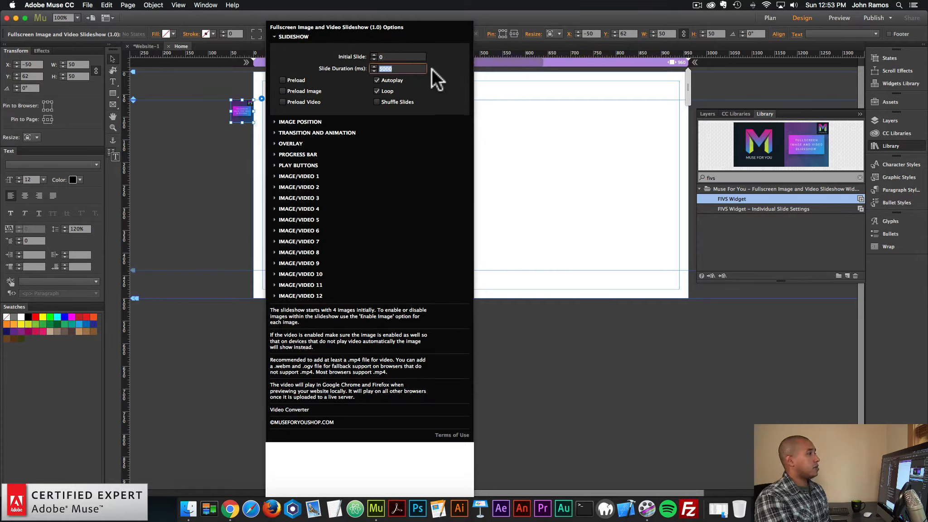
left_click(412, 68)
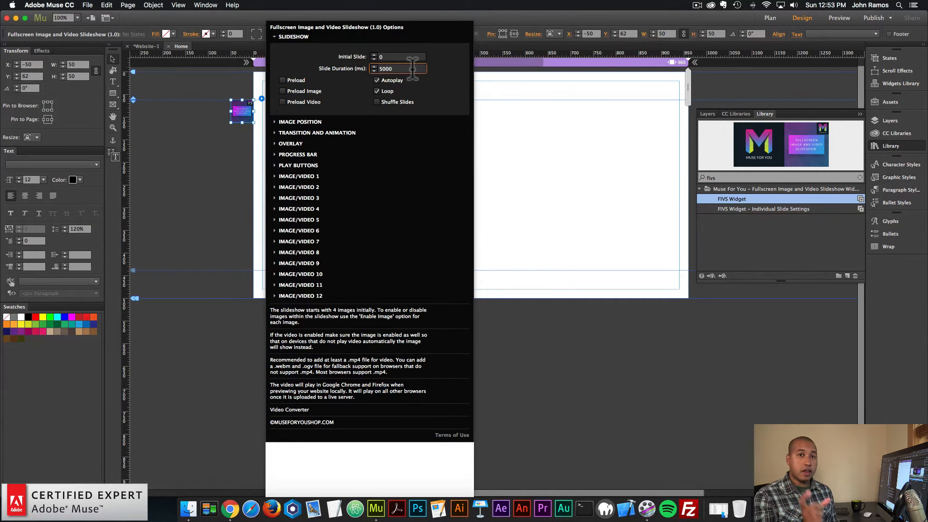
left_click_drag(412, 68, 390, 58)
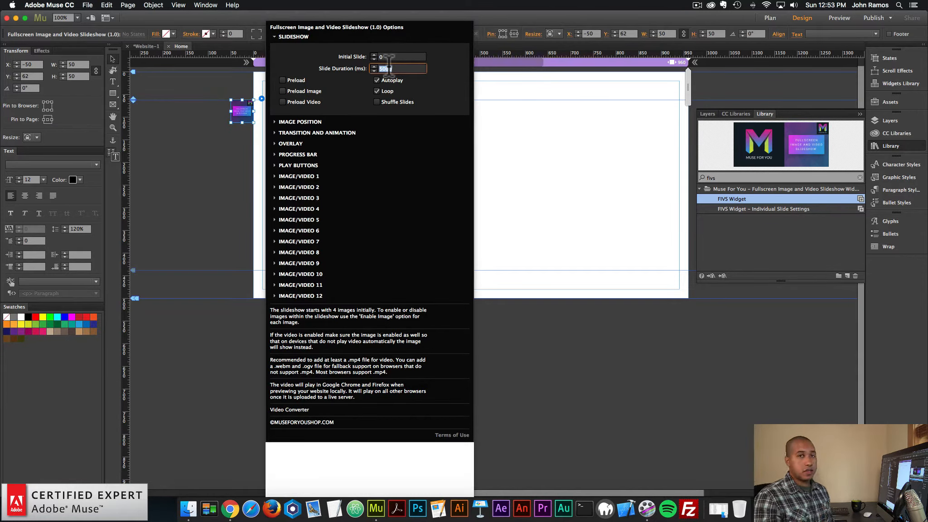
left_click(412, 69)
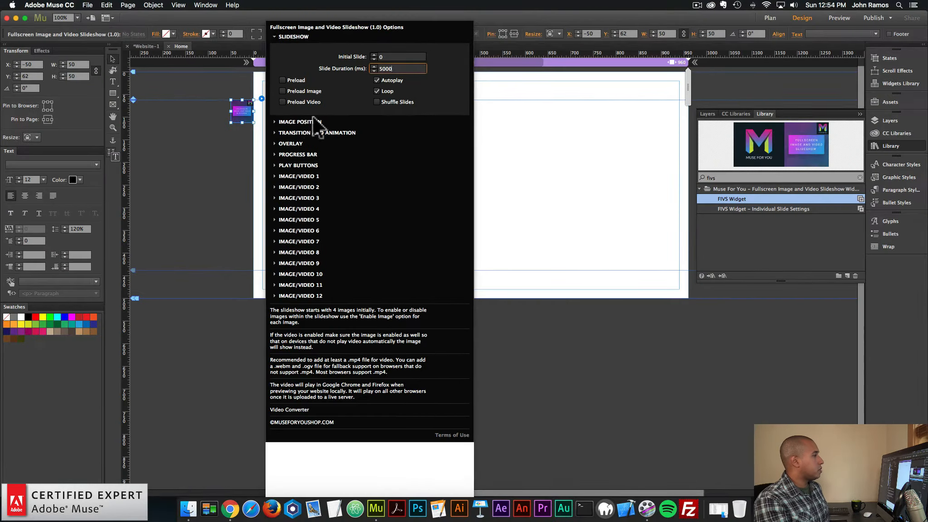
Turn off Scale to Fill in the slideshow widget's image position options
left_click(254, 207)
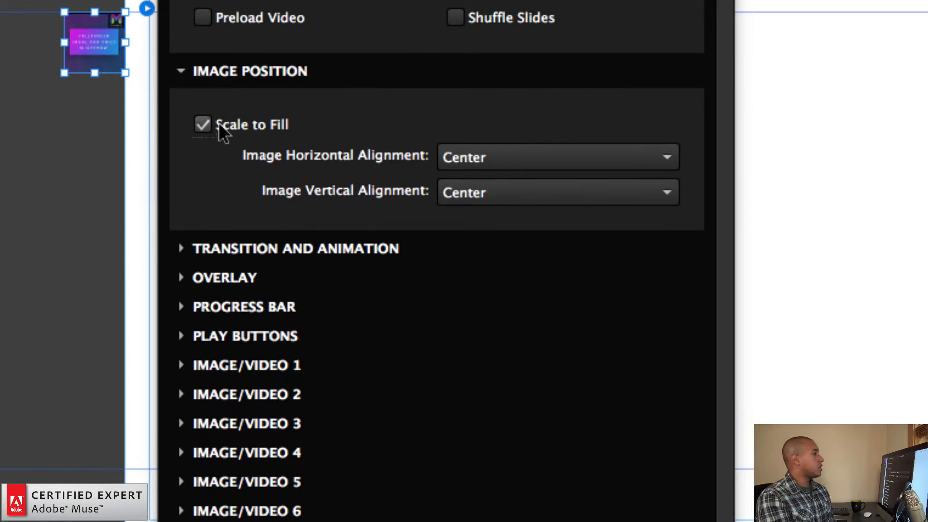
left_click(202, 124)
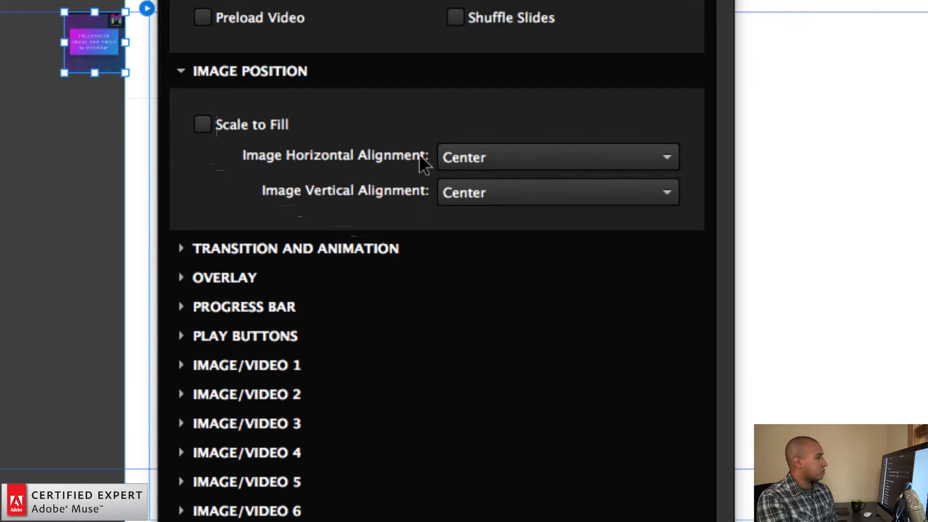
Review the horizontal and vertical image alignment choices, and turn on Scale to Fill in the image position options
left_click(489, 159)
left_click(281, 156)
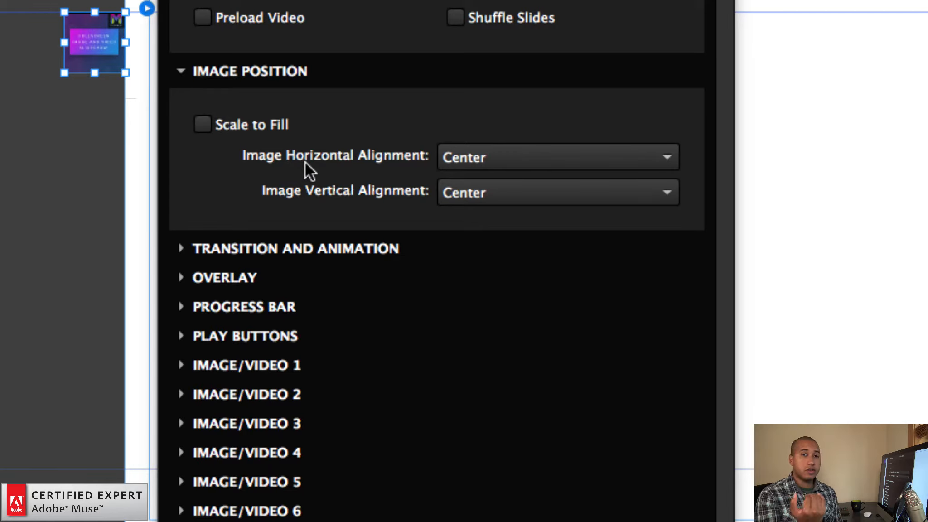
left_click(481, 192)
left_click(464, 194)
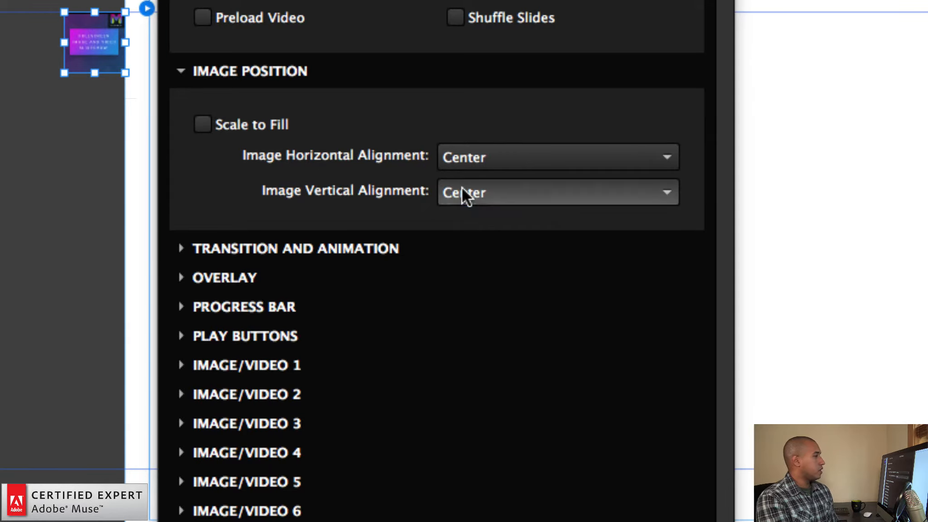
left_click(470, 192)
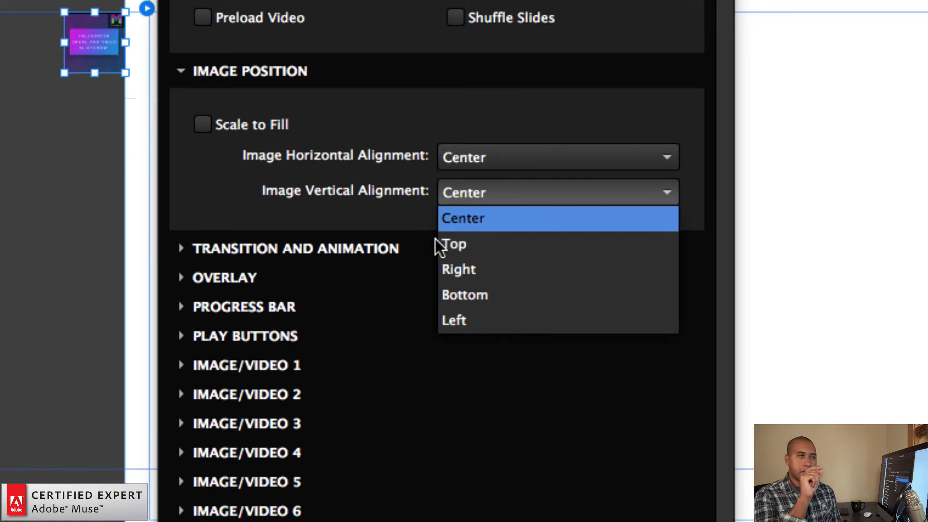
left_click(415, 218)
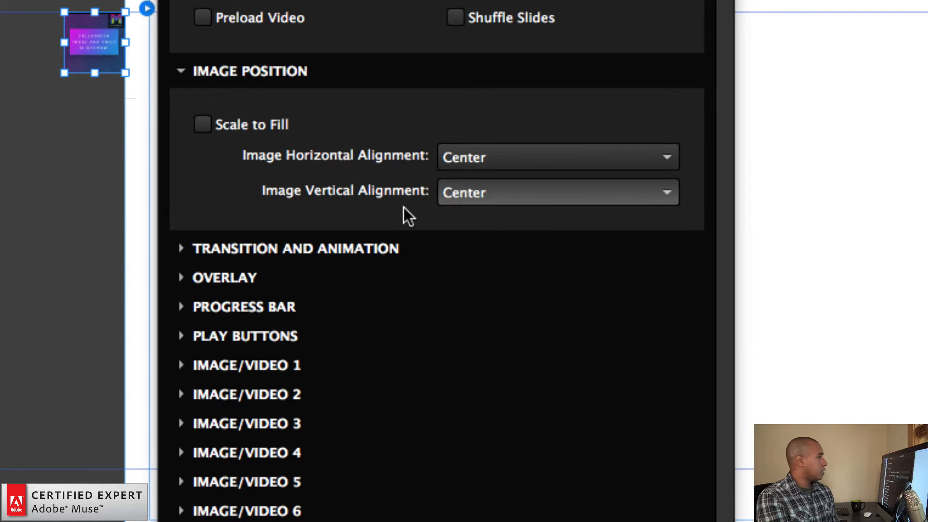
left_click(208, 123)
left_click(287, 81)
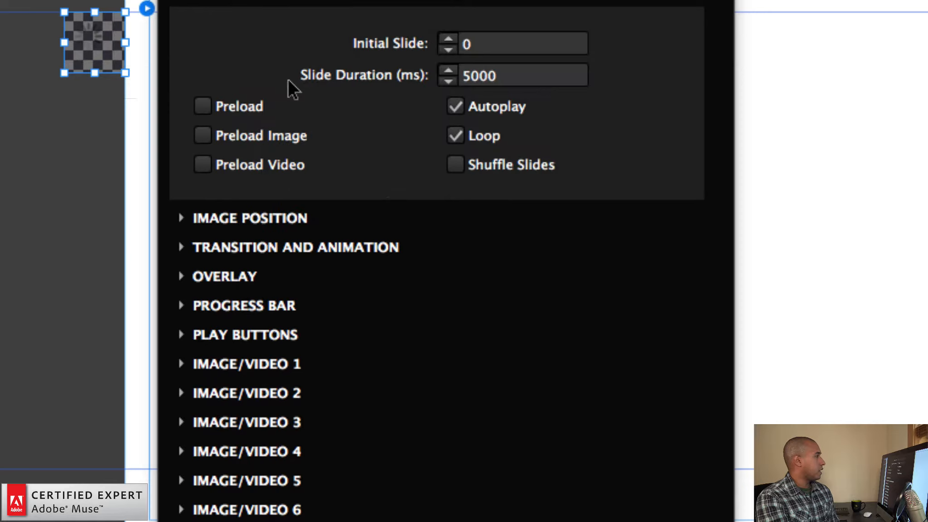
Examine the First Transition effects and the First Transition Duration setting in the transition and animation options
left_click(268, 251)
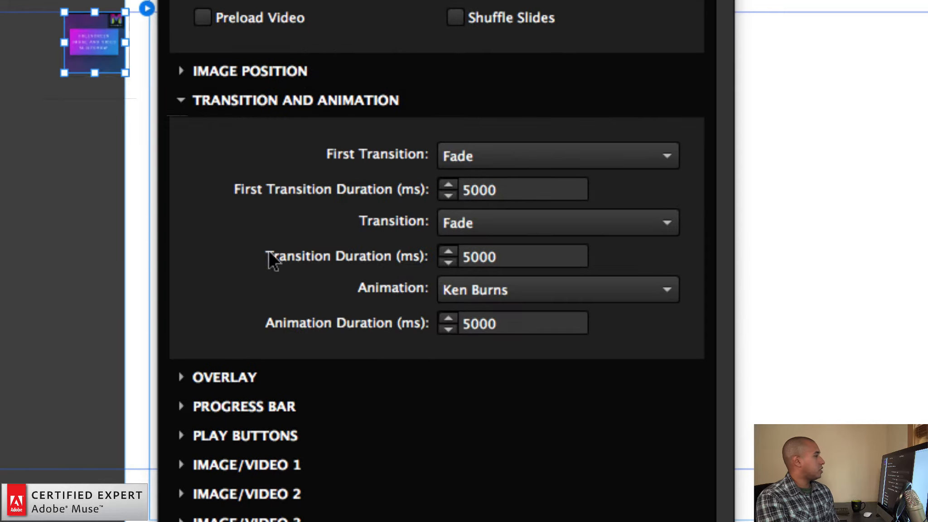
left_click(503, 154)
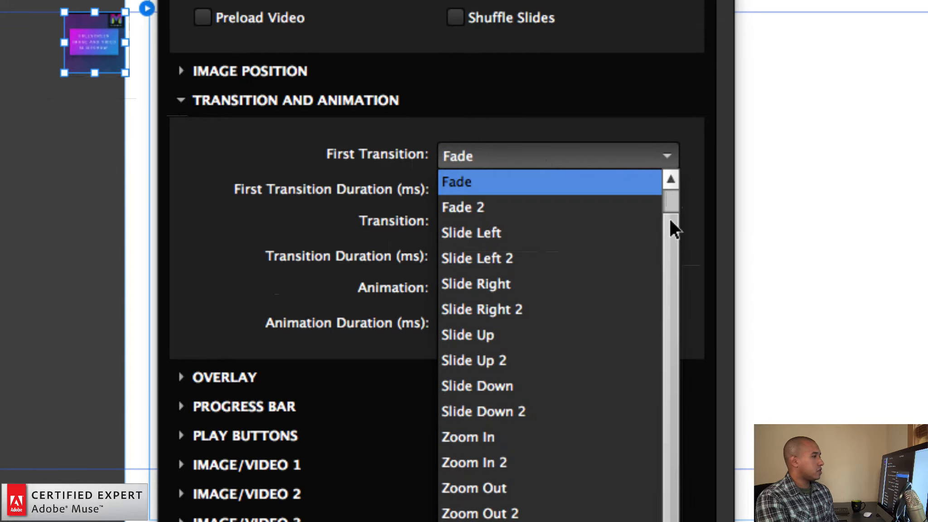
scroll(667, 193, "up", 1)
scroll(666, 192, "down", 1)
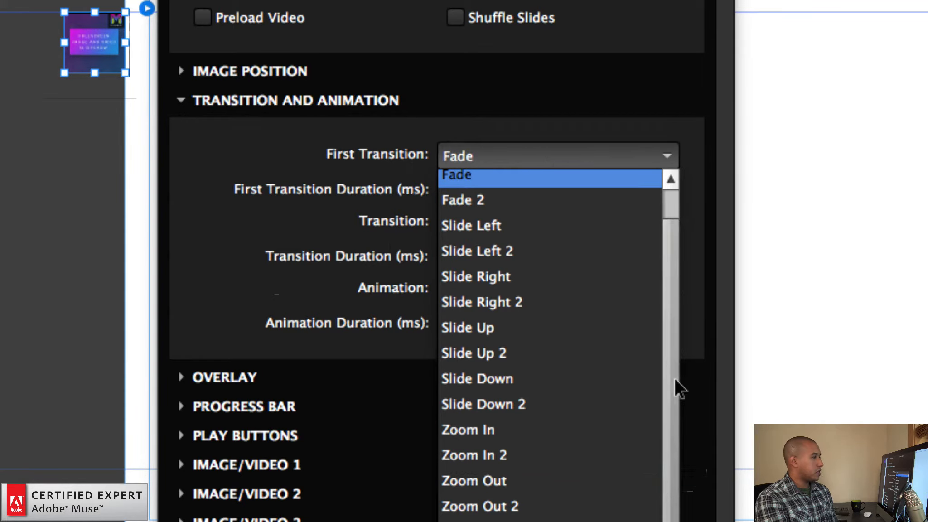
scroll(678, 385, "up", 1)
left_click(375, 231)
left_click(507, 189)
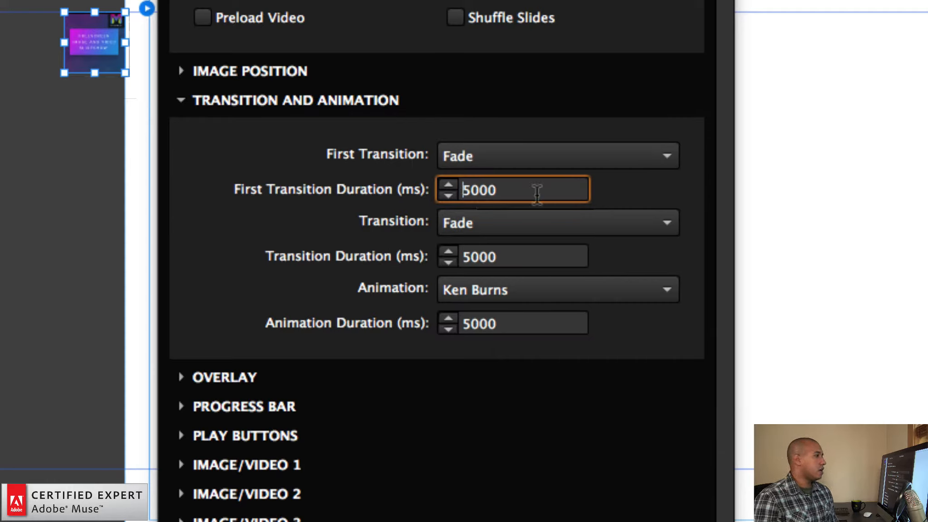
left_click_drag(537, 193, 462, 195)
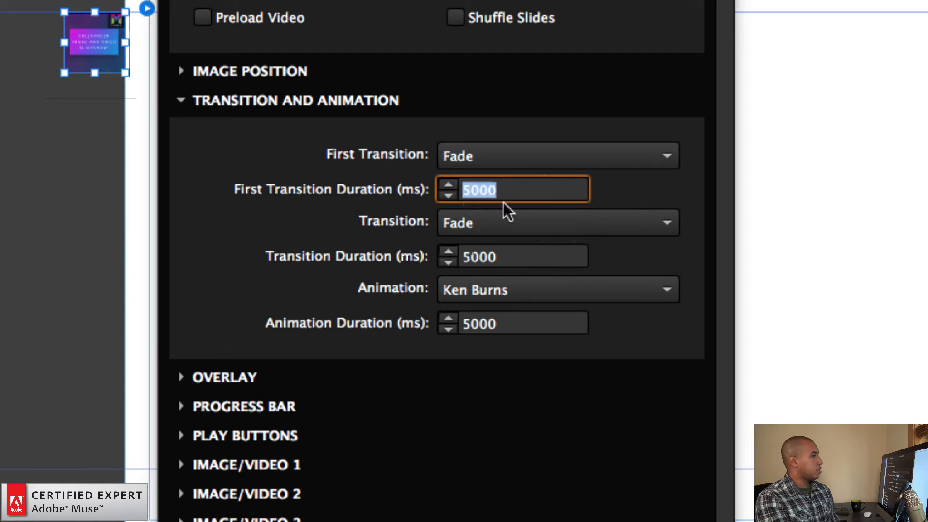
Examine the effects available for the regular slide Transition and its Transition Duration setting
left_click(462, 222)
left_click_drag(665, 318, 665, 288)
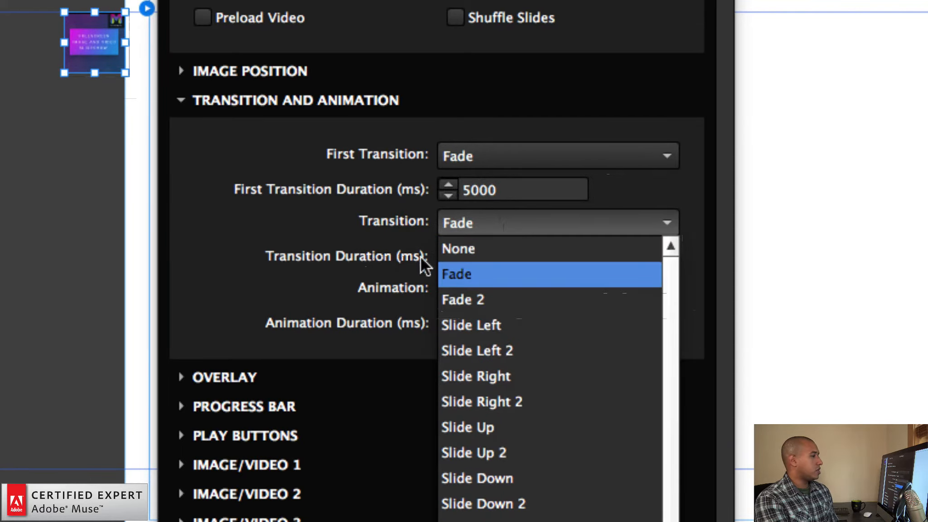
left_click(410, 251)
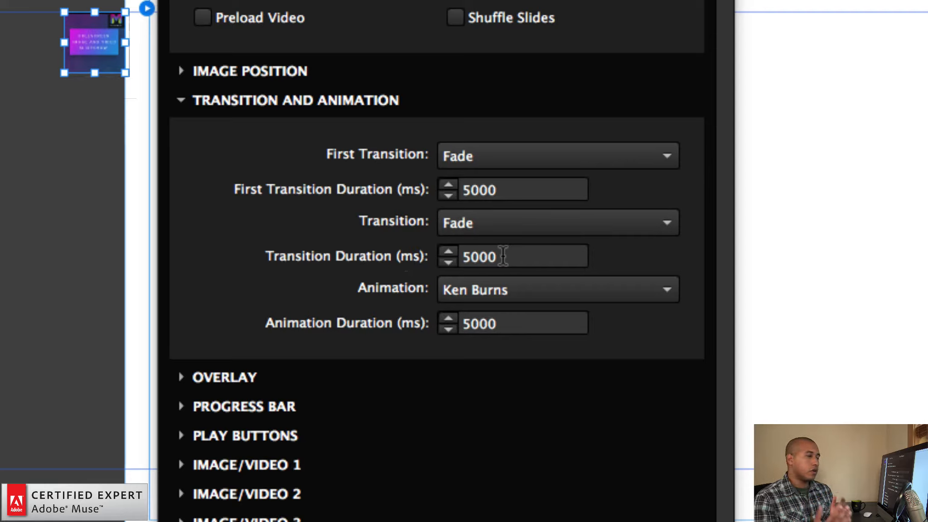
left_click(503, 257)
left_click(503, 256)
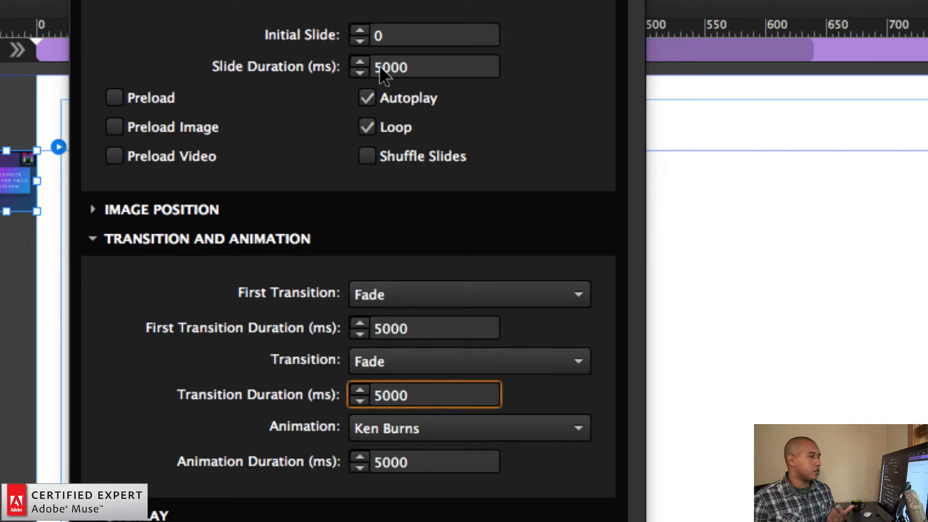
Set the slideshow's Slide Duration to 5001 ms
left_click_drag(410, 396, 372, 396)
double_click(419, 68)
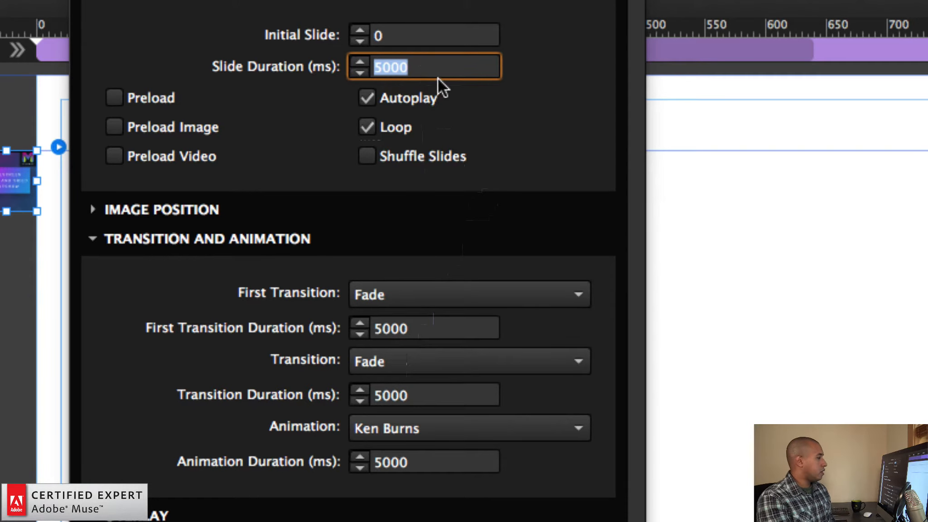
type("5001")
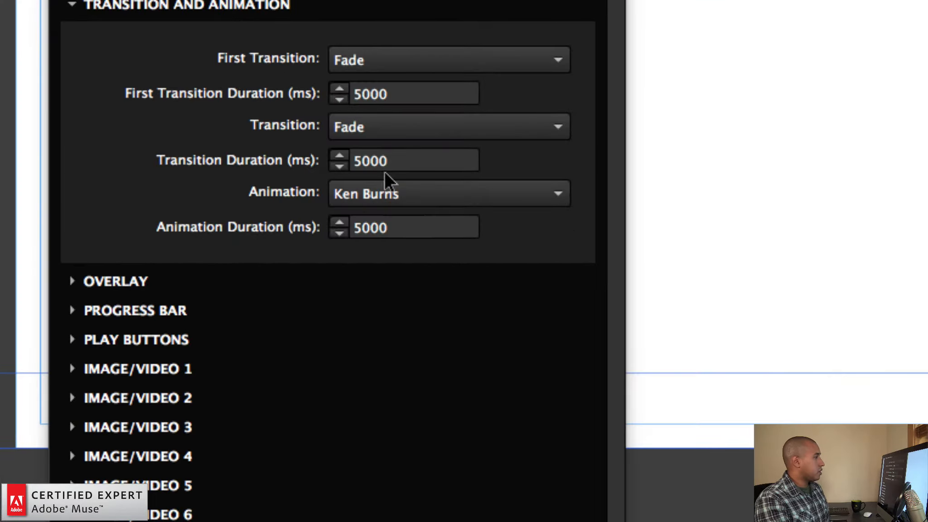
Examine the Transition Duration, the available Ken Burns animation choices and the Animation Duration setting
double_click(377, 191)
left_click(393, 190)
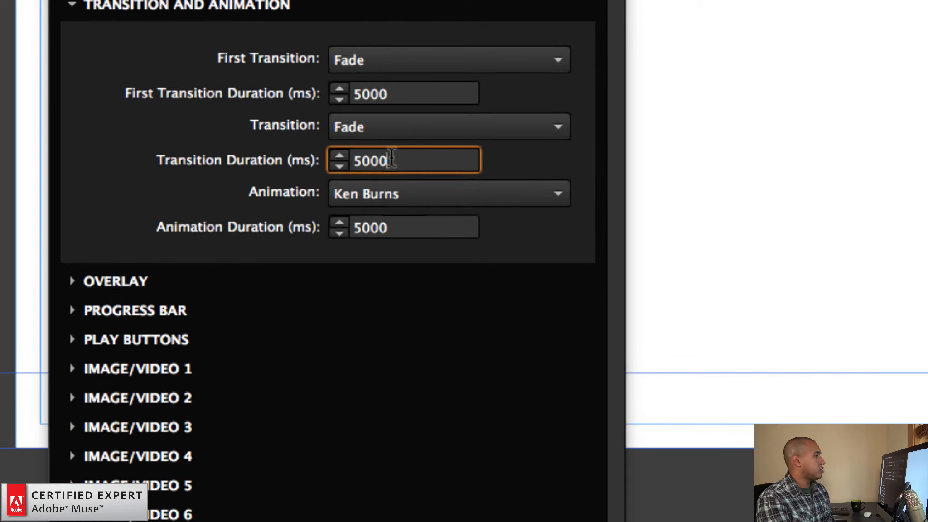
left_click(380, 198)
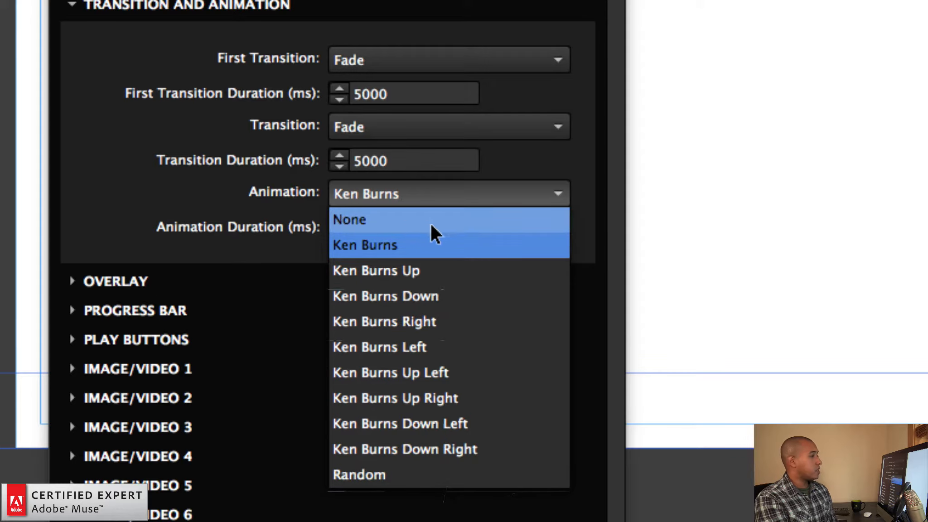
left_click(335, 200)
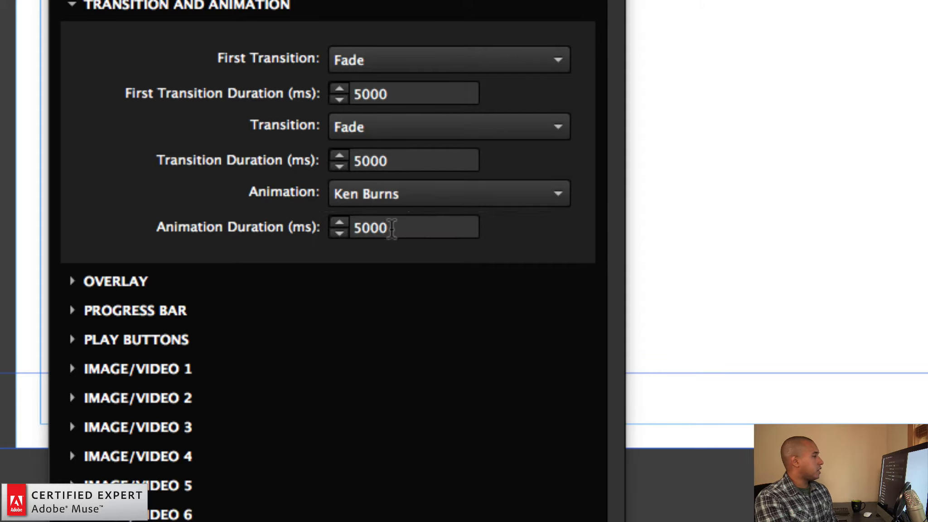
left_click_drag(388, 227, 367, 226)
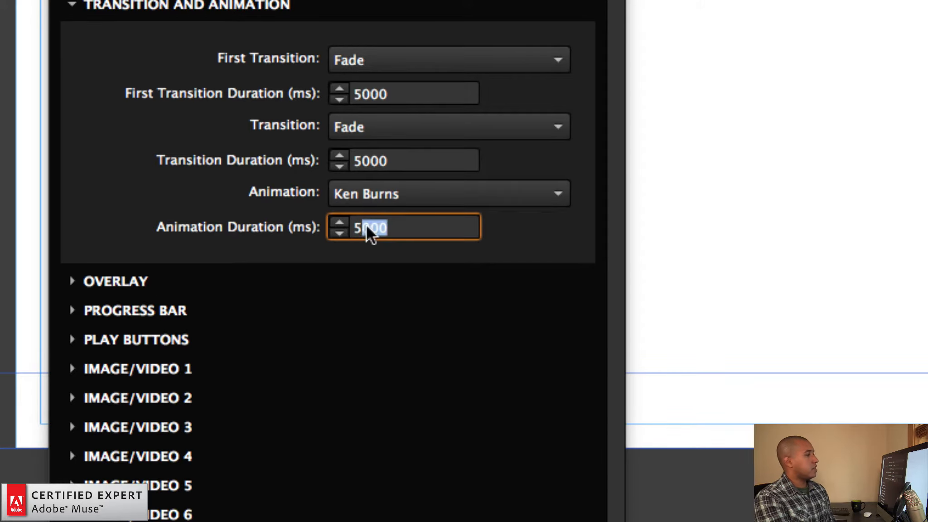
left_click_drag(395, 223, 336, 220)
left_click(408, 225)
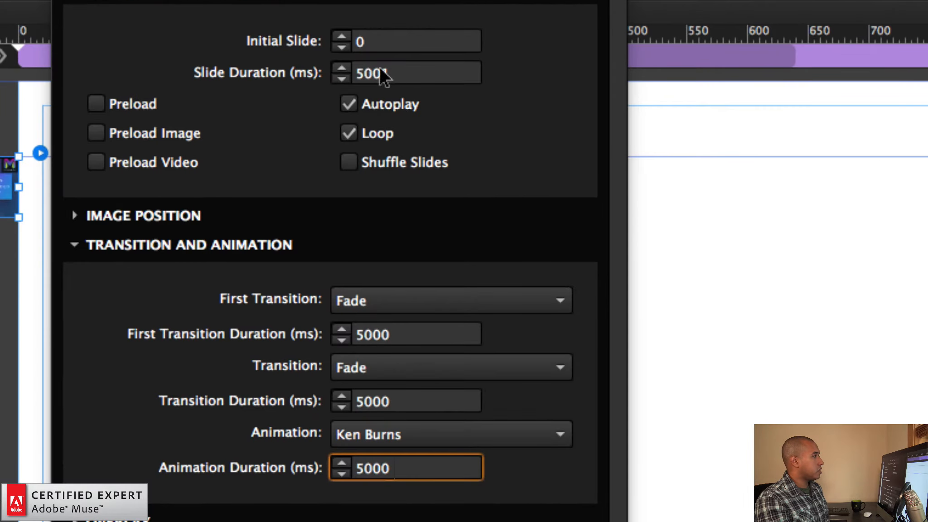
Set the Slide Duration to 5000 ms and collapse the transition and animation options
left_click(383, 68)
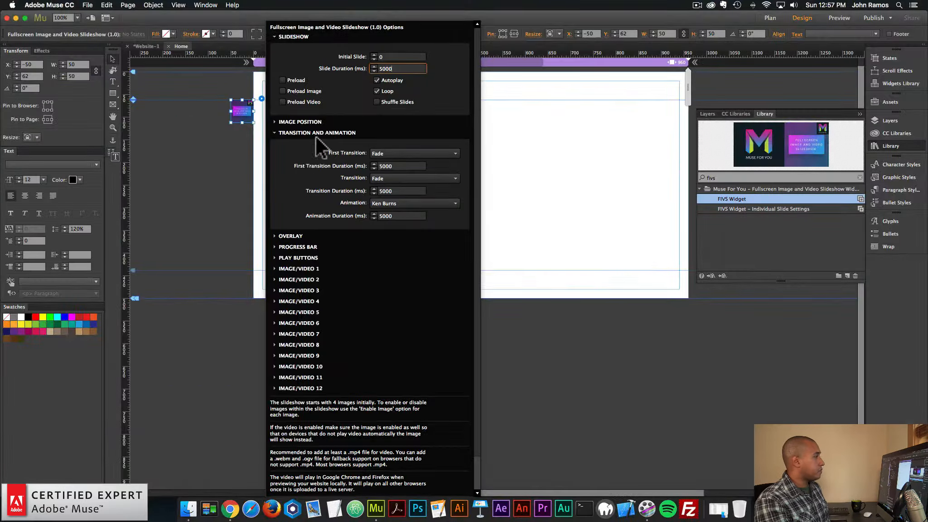
left_click(321, 132)
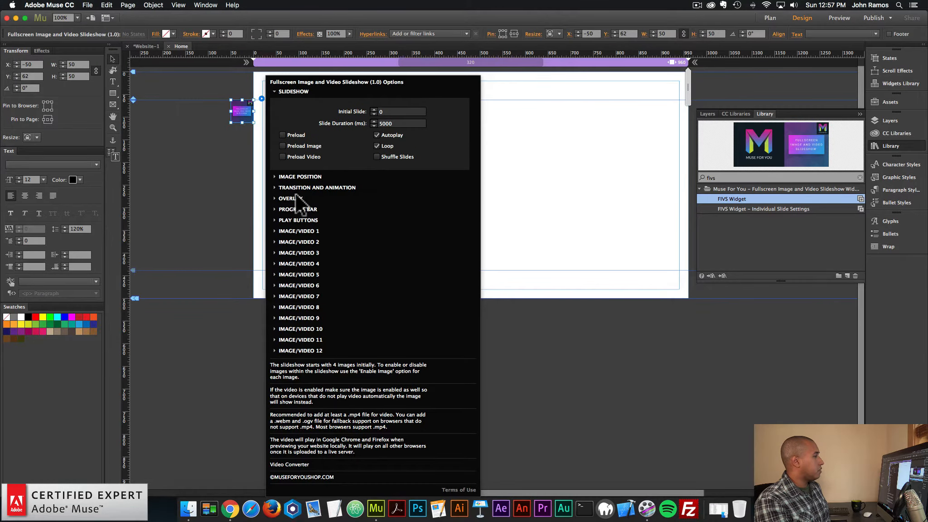
Expand the widget's overlay options and set the Overlay Opacity to 0
left_click(296, 196)
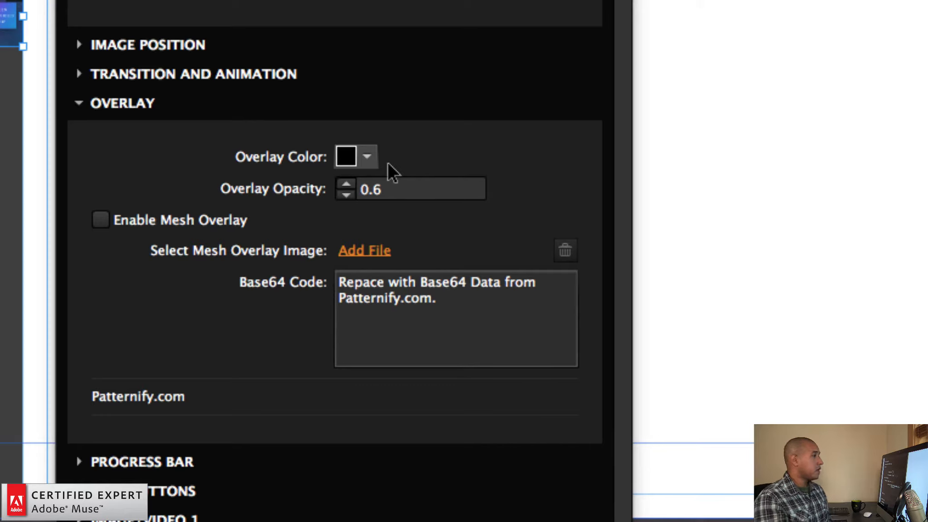
left_click(398, 189)
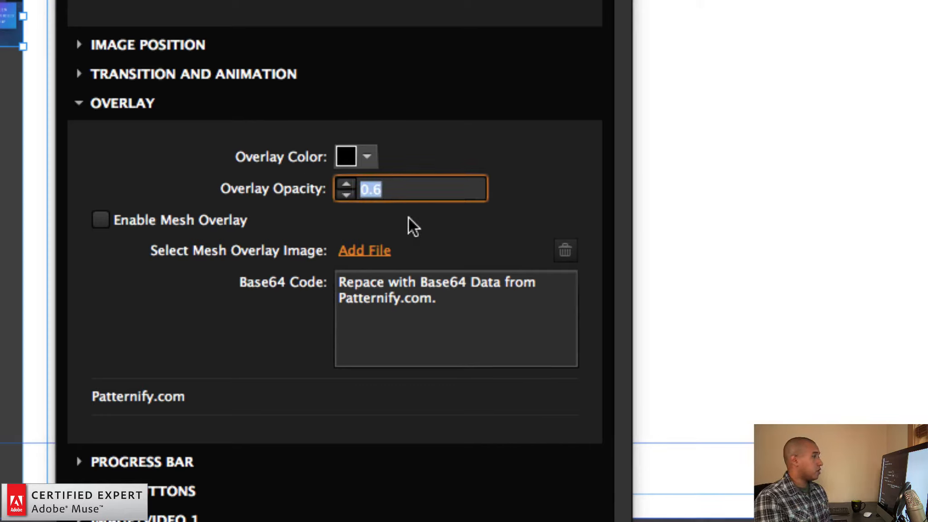
type("0")
key("Return")
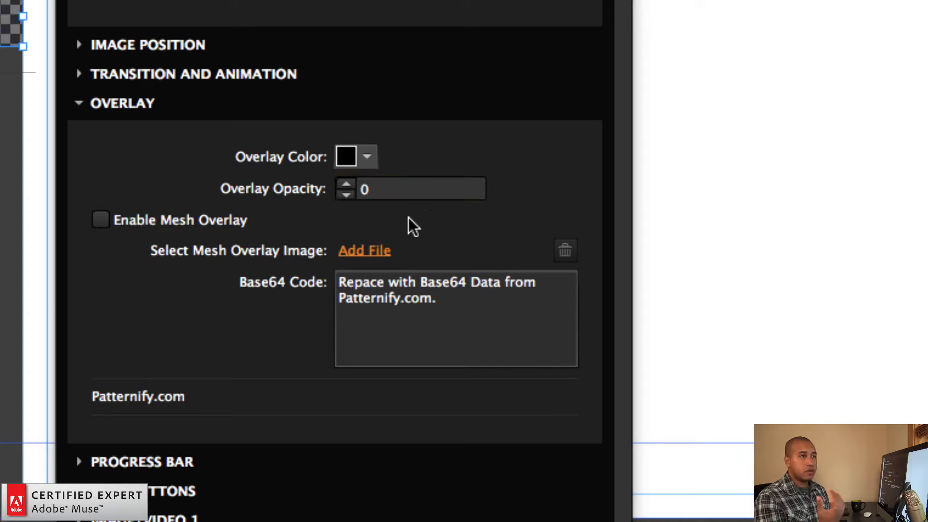
Set the Overlay Opacity to 0.6 and enable the mesh overlay
left_click(393, 191)
type(".6")
key("Return")
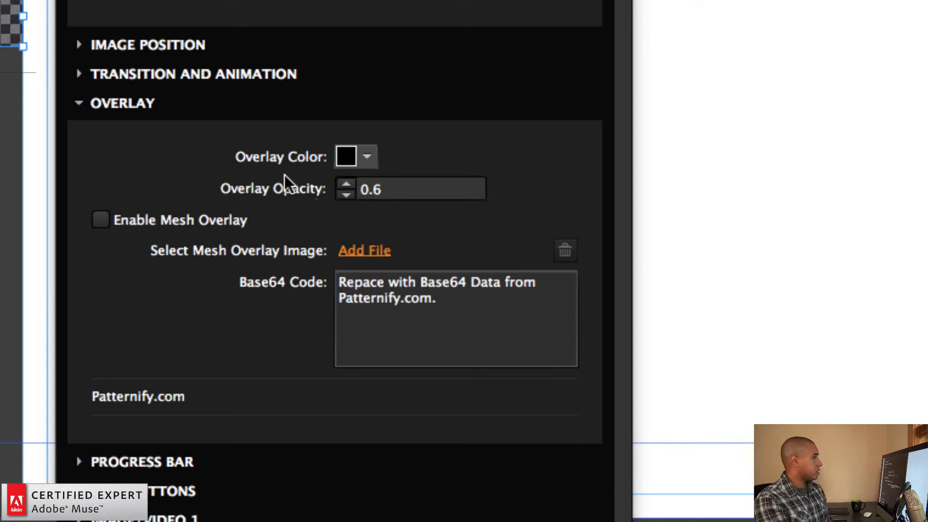
left_click(101, 220)
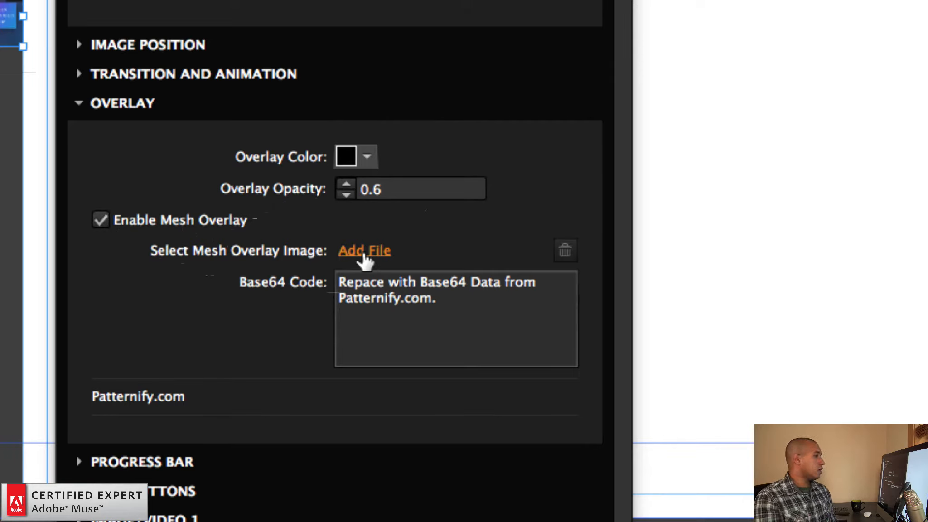
Open Patternify.com from the overlay options and copy the Base64 data of its default pattern
left_click(131, 396)
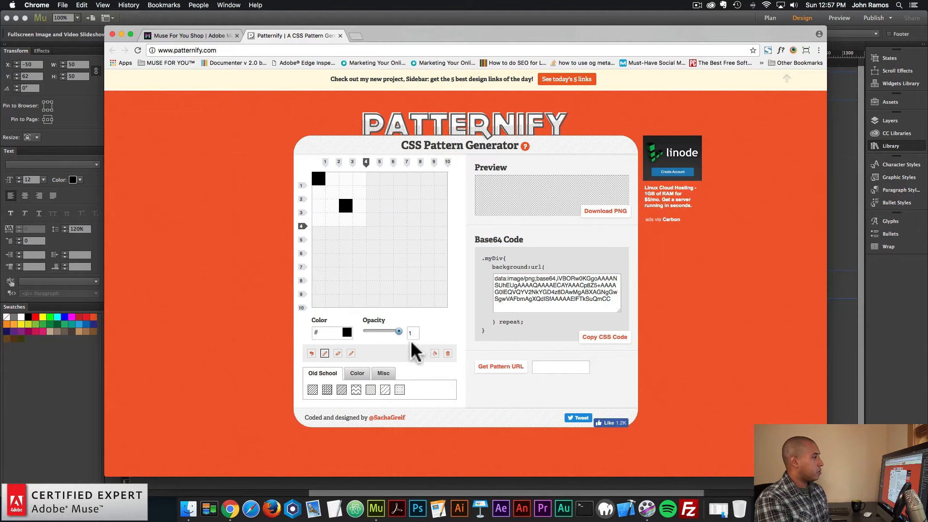
left_click(561, 289)
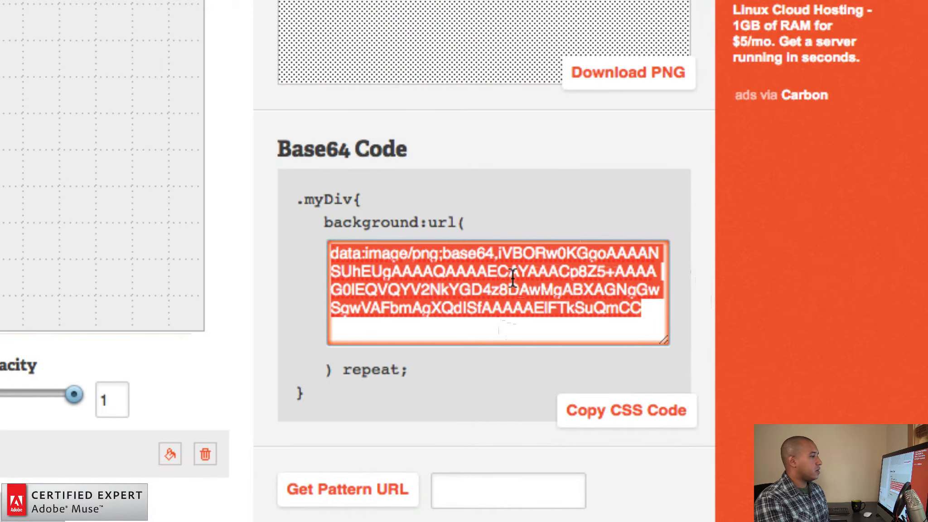
left_click(557, 284)
left_click(600, 306)
key("super+c")
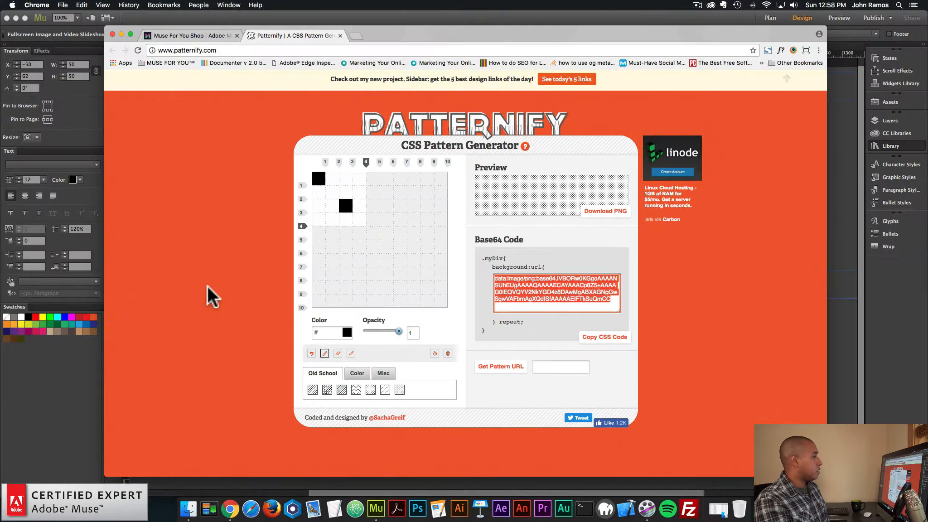
Switch back to Adobe Muse and replace the Base64 Code placeholder in the overlay options with the copied Patternify data
left_click(64, 377)
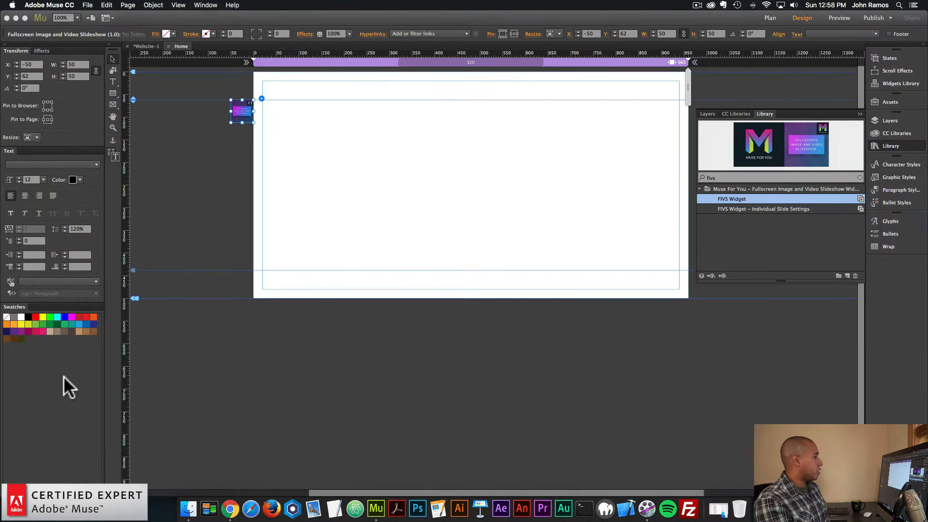
left_click(262, 98)
left_click(292, 144)
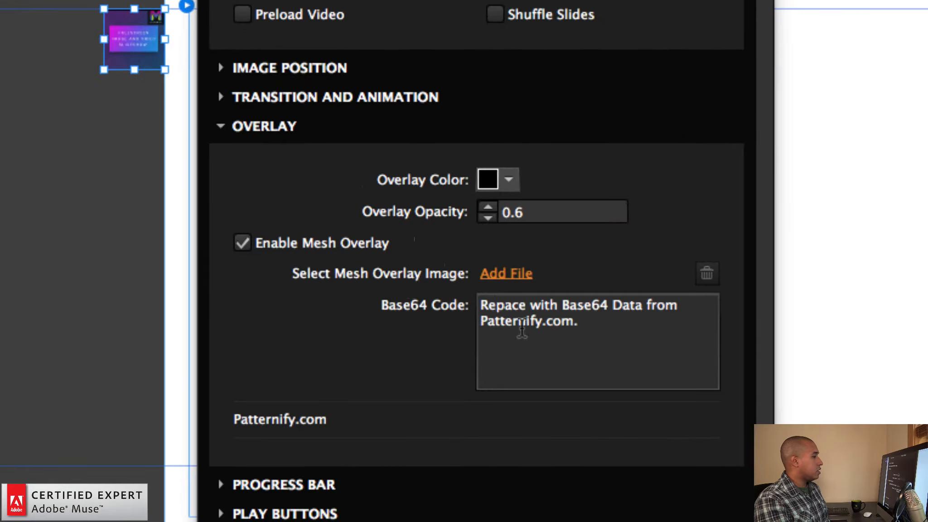
left_click_drag(408, 216, 367, 208)
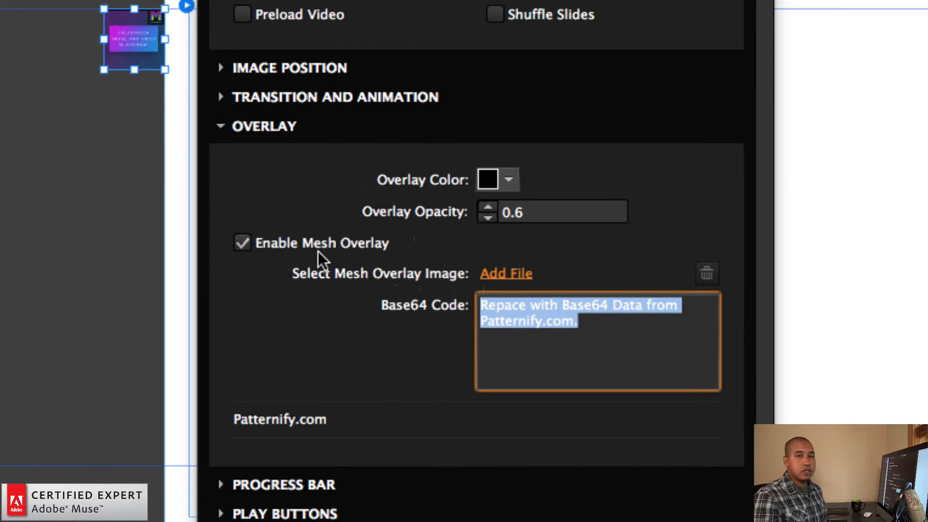
key("super+v")
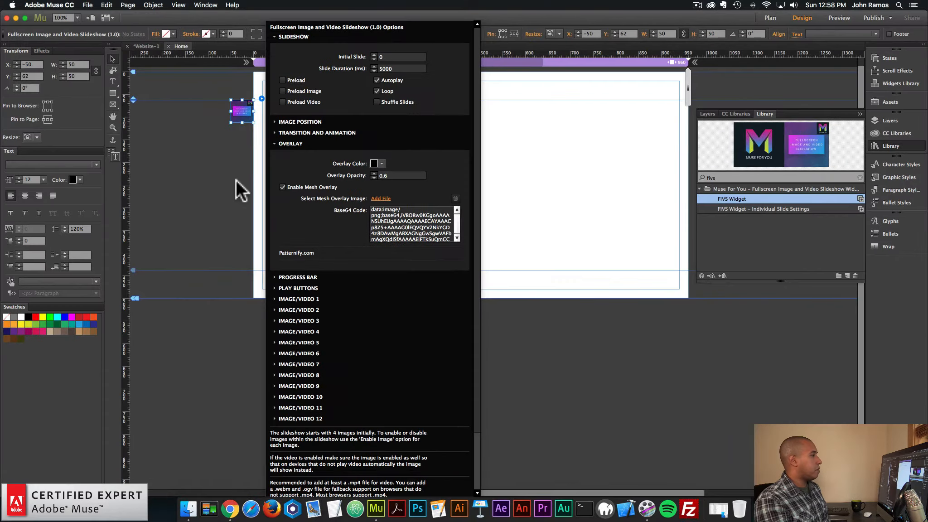
Preview the page in the browser to check the slideshow's mesh overlay
left_click(234, 186)
left_click(88, 5)
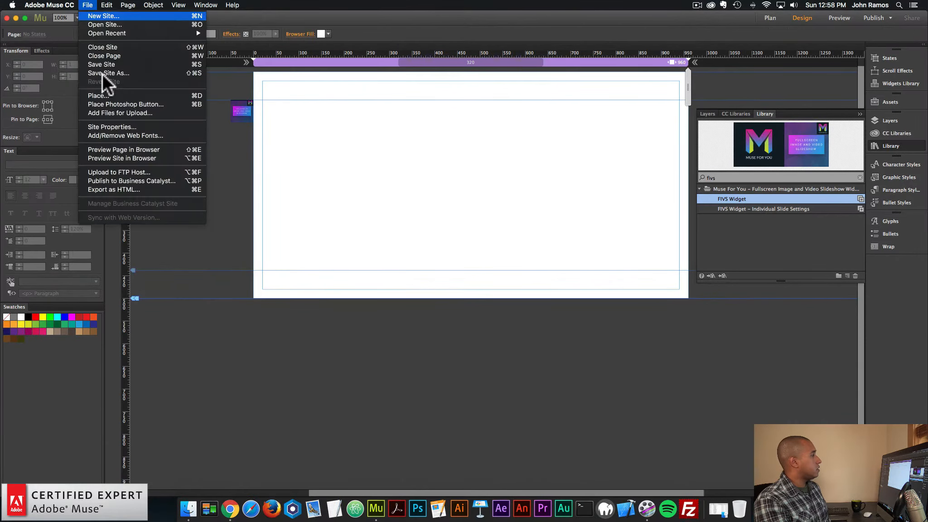
left_click(115, 151)
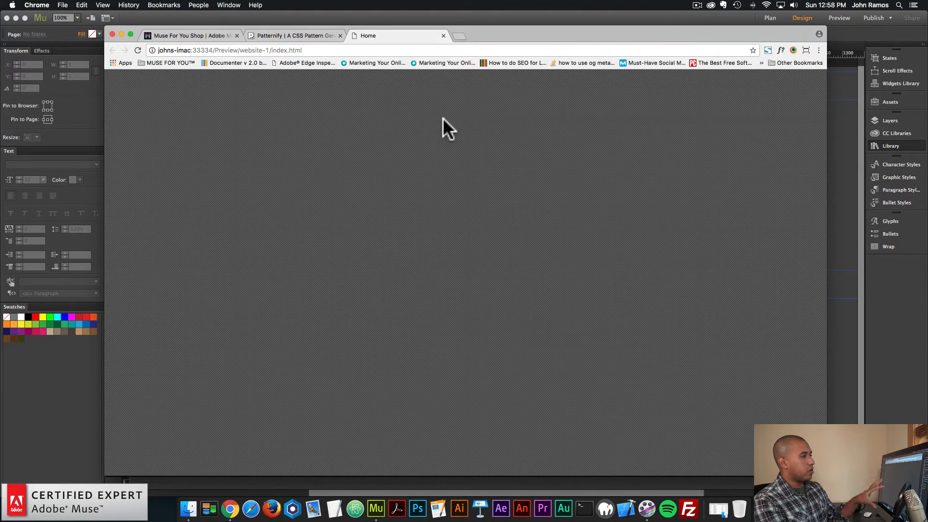
Switch back to Adobe Muse and disable the mesh overlay in the slideshow widget's overlay options
left_click(877, 202)
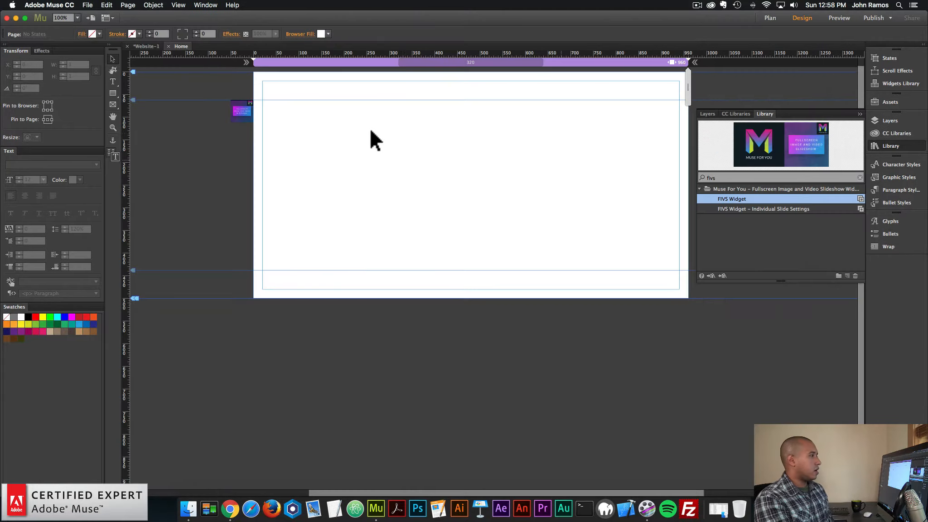
left_click(245, 111)
left_click(262, 98)
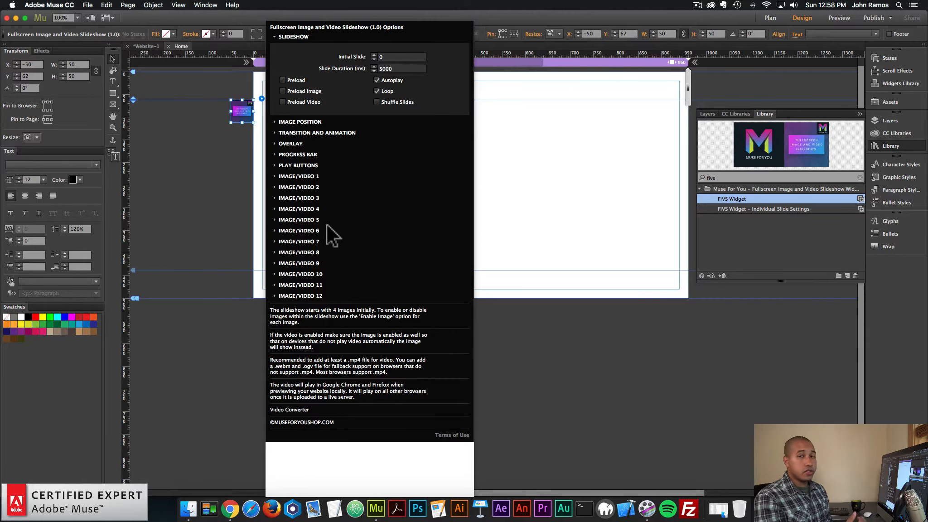
left_click(292, 145)
left_click(282, 188)
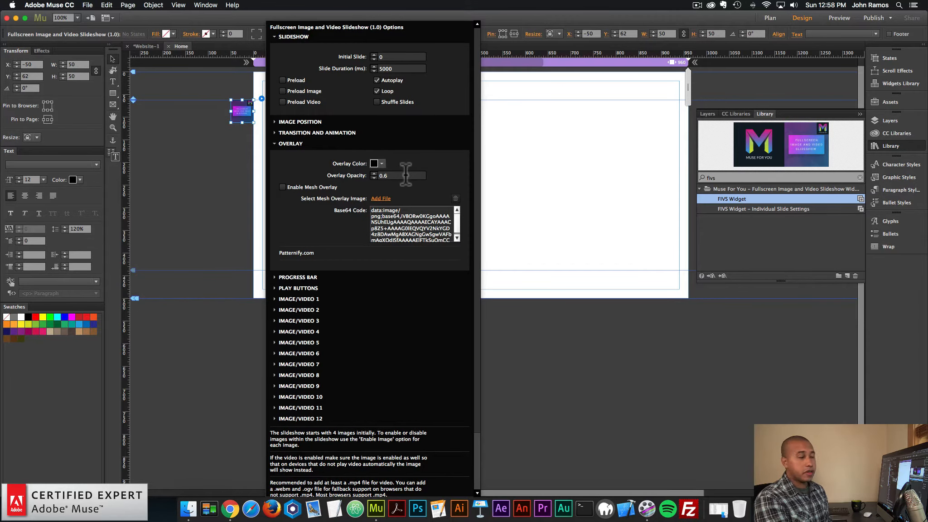
left_click(291, 143)
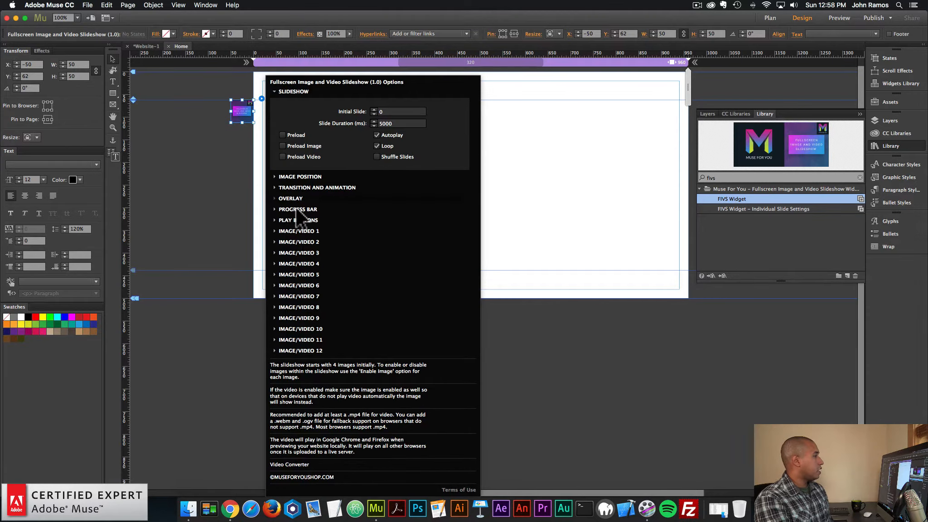
Examine the widget's progress bar options for position, height and colors
left_click(298, 154)
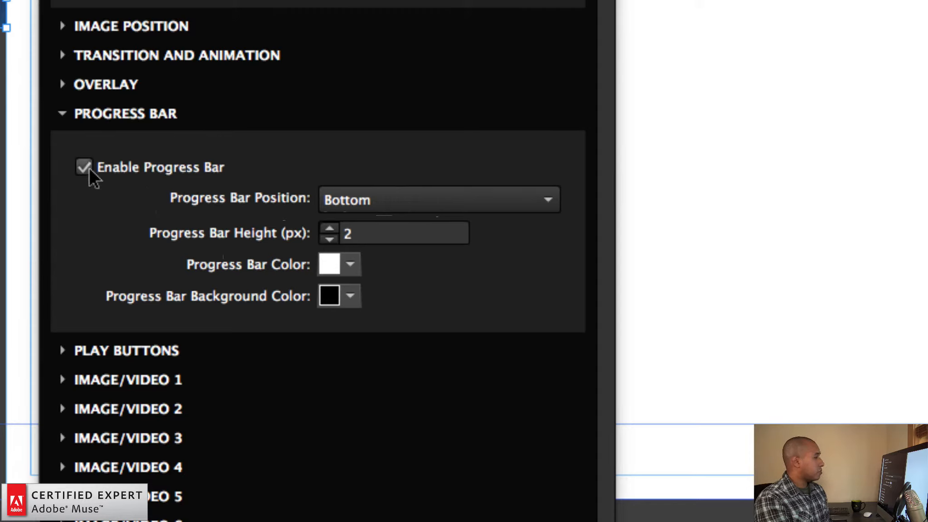
left_click(398, 198)
left_click(368, 251)
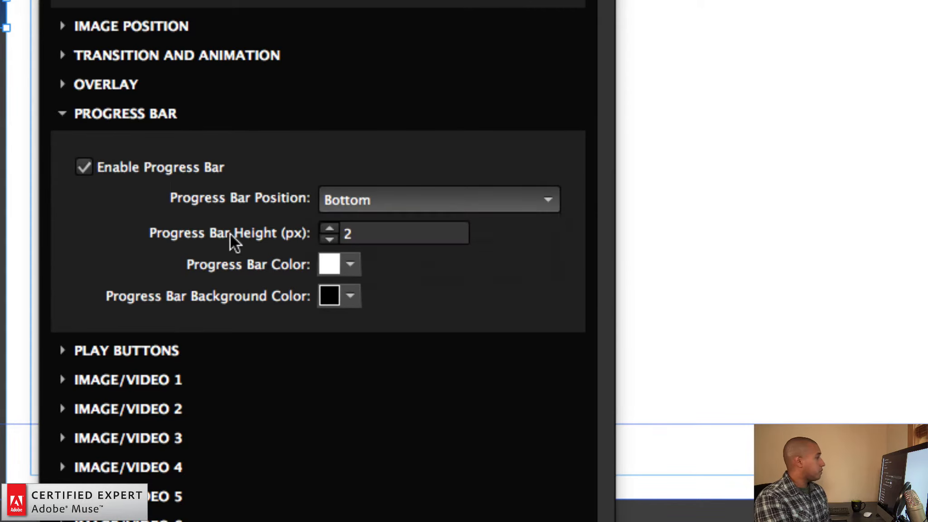
left_click_drag(359, 233, 344, 233)
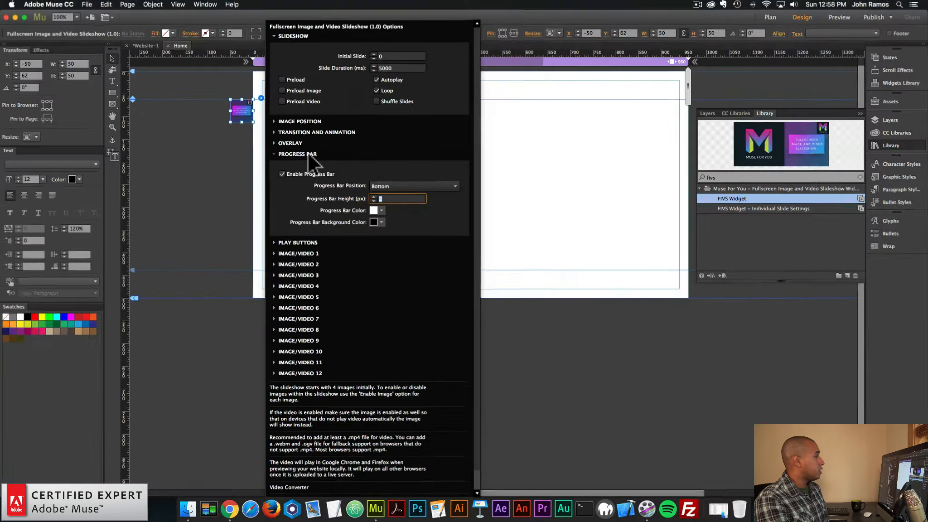
left_click(168, 111)
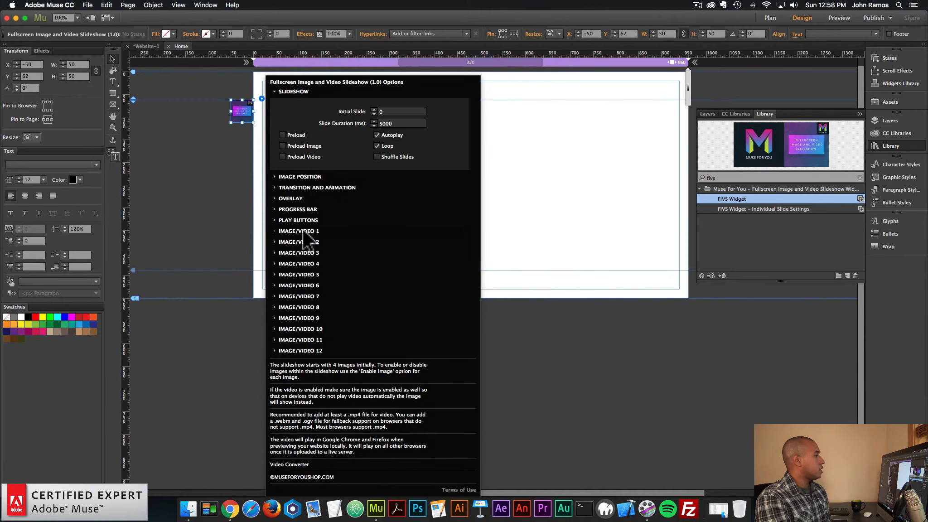
Assign igor-miske-177262.jpg from the images folder as the image for Image/Video 1
left_click(303, 231)
left_click(385, 227)
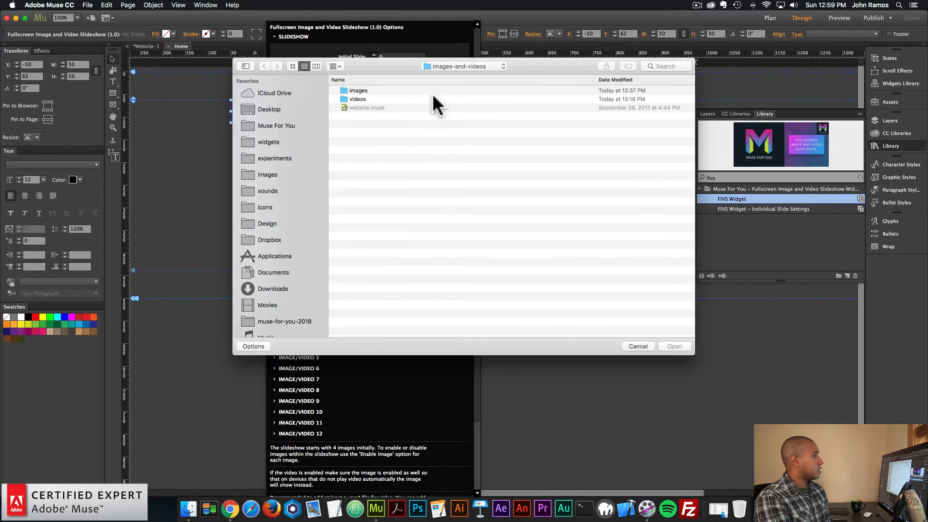
double_click(364, 90)
left_click(293, 66)
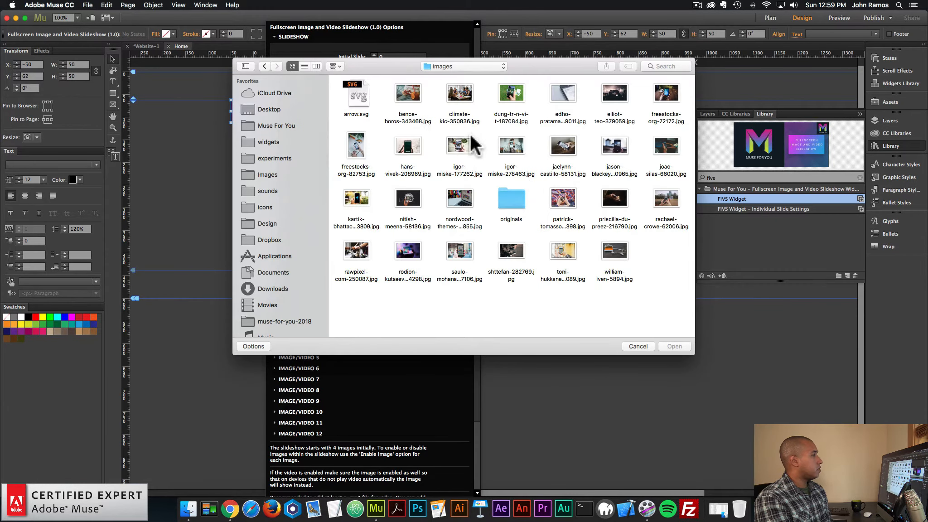
double_click(456, 136)
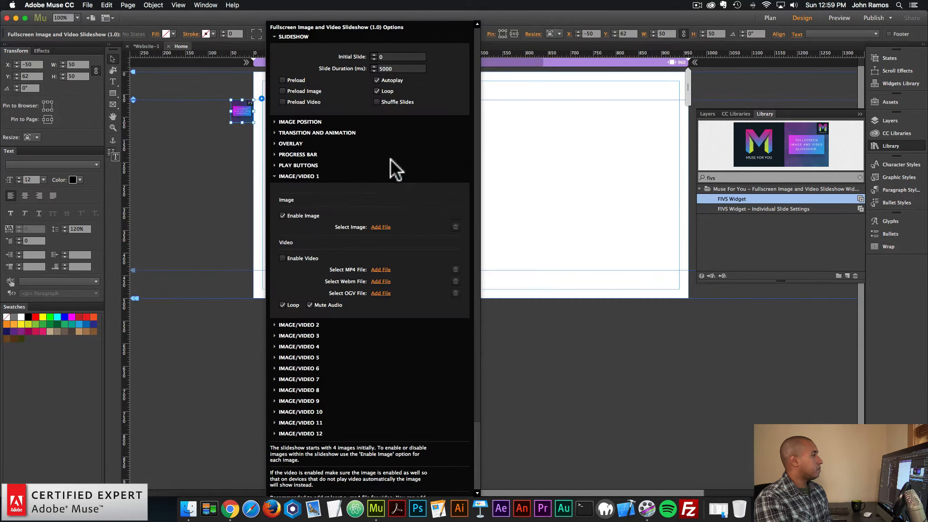
left_click(307, 175)
Assign an image file from the images folder to Image/Video 2
left_click(306, 242)
left_click(382, 237)
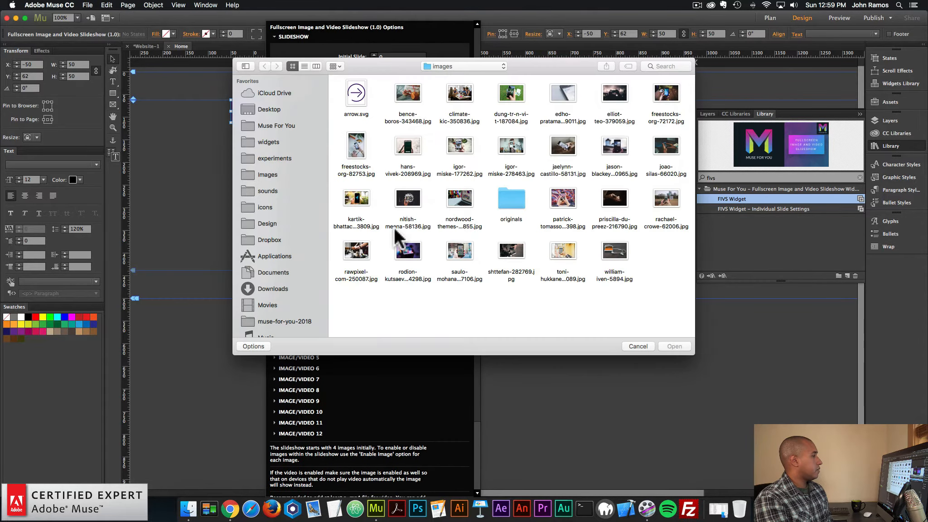
double_click(463, 142)
left_click(307, 184)
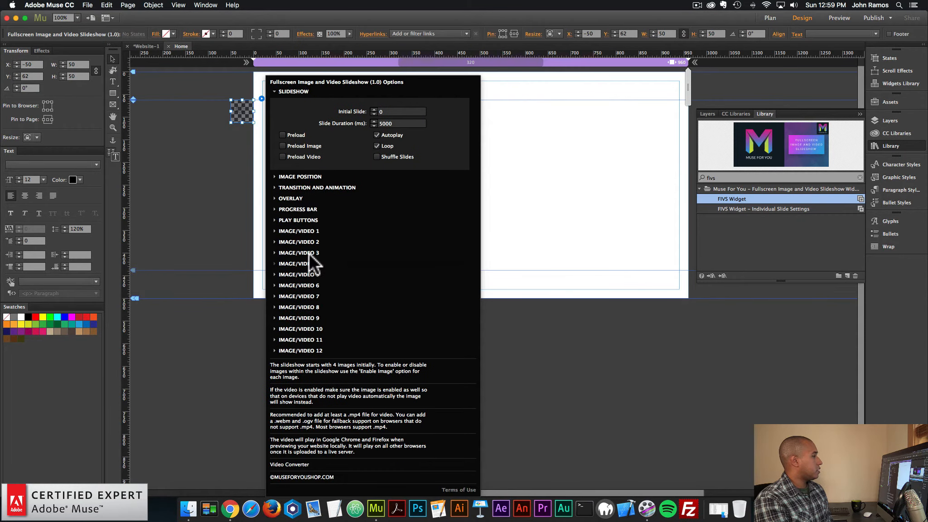
Assign jaelynn-castillo-58131.jpg as the image for Image/Video 3
left_click(309, 253)
left_click(376, 247)
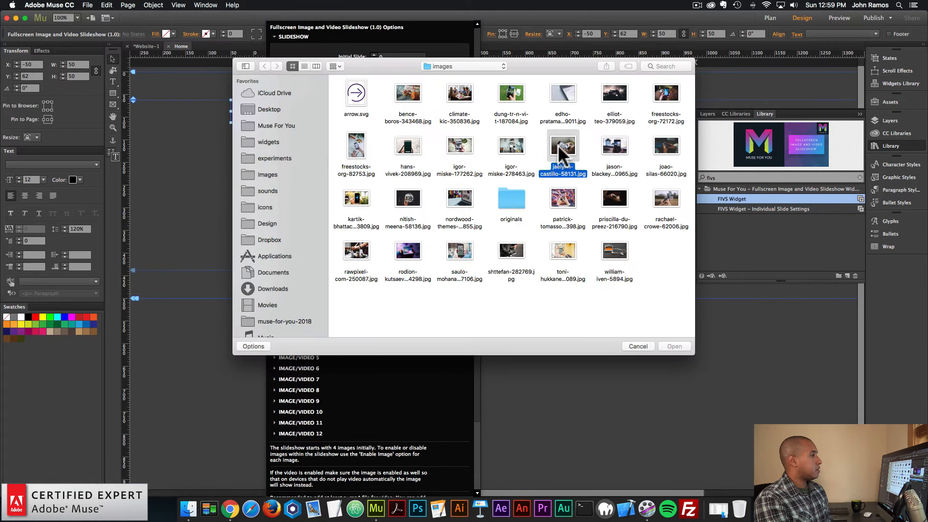
double_click(557, 146)
left_click(306, 197)
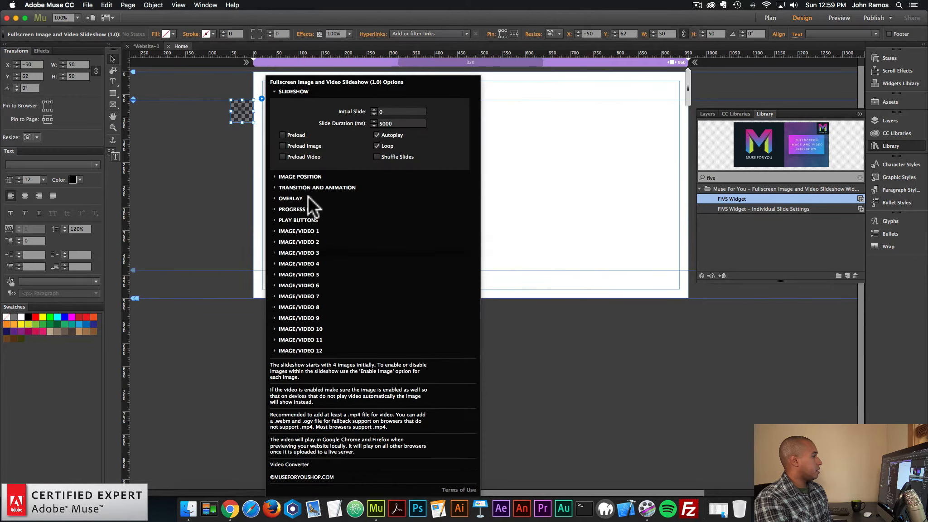
Assign jason-blackeye-250965.jpg as the image for Image/Video 4
left_click(311, 252)
left_click(376, 257)
left_click(611, 146)
double_click(610, 146)
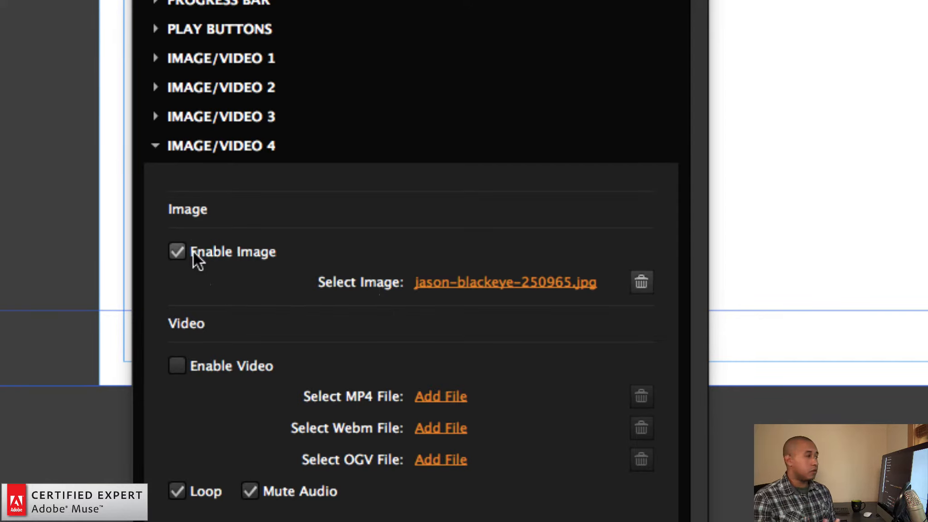
left_click(253, 152)
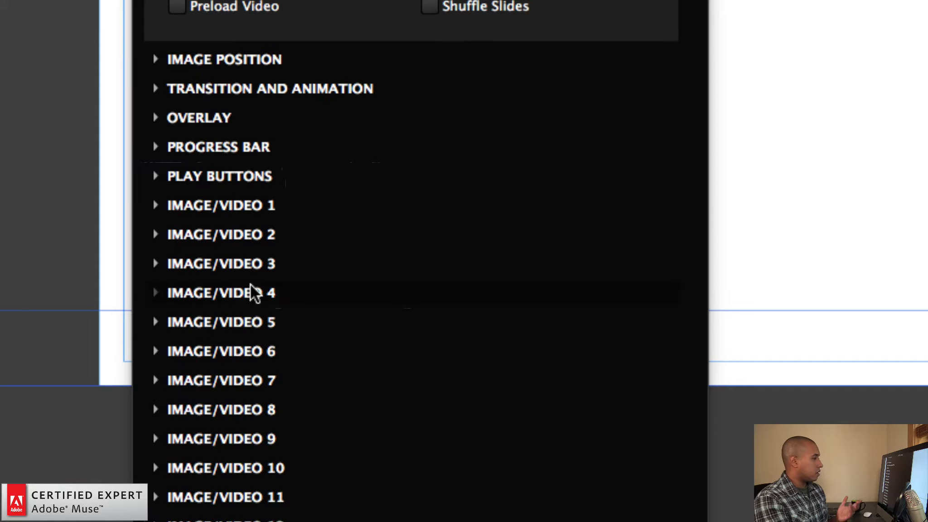
Enable the image option for Image/Video 5, Image/Video 6 and Image/Video 7
left_click(251, 318)
left_click(177, 281)
left_click(241, 176)
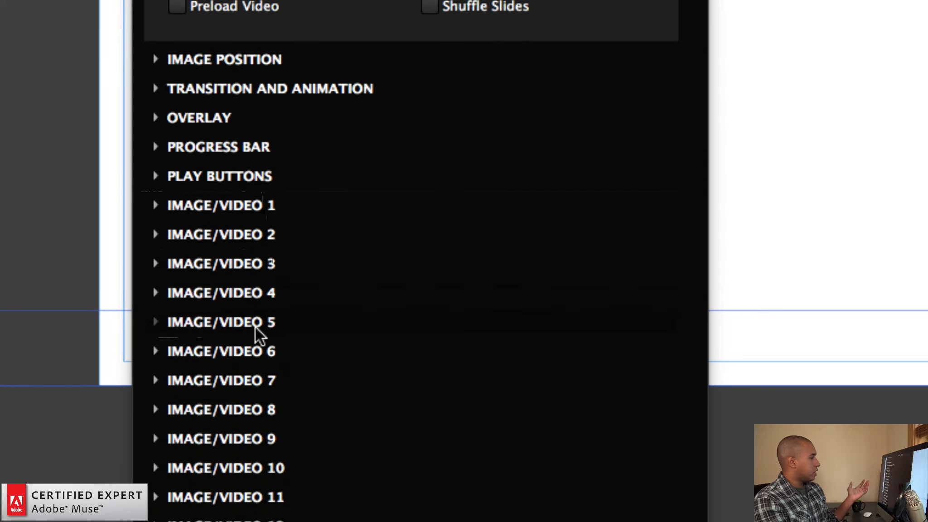
left_click(252, 351)
left_click(177, 309)
left_click(238, 205)
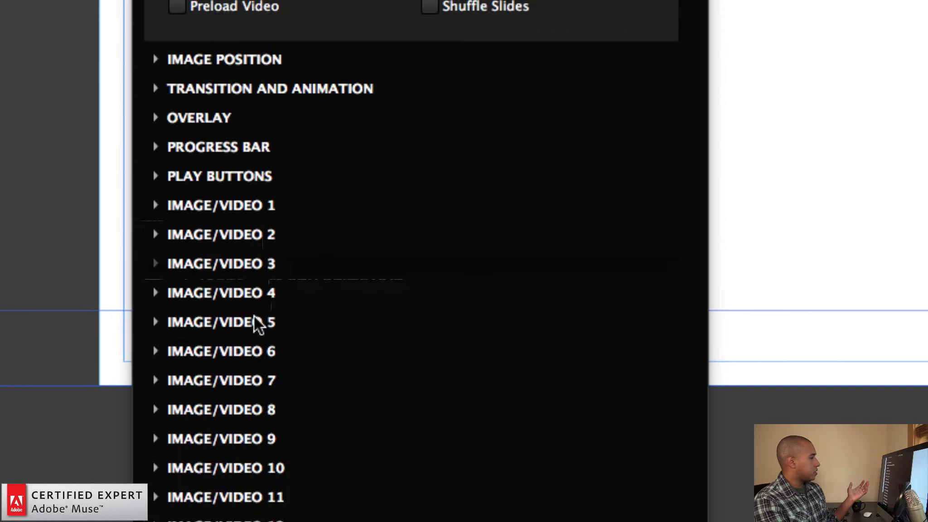
left_click(244, 381)
left_click(176, 340)
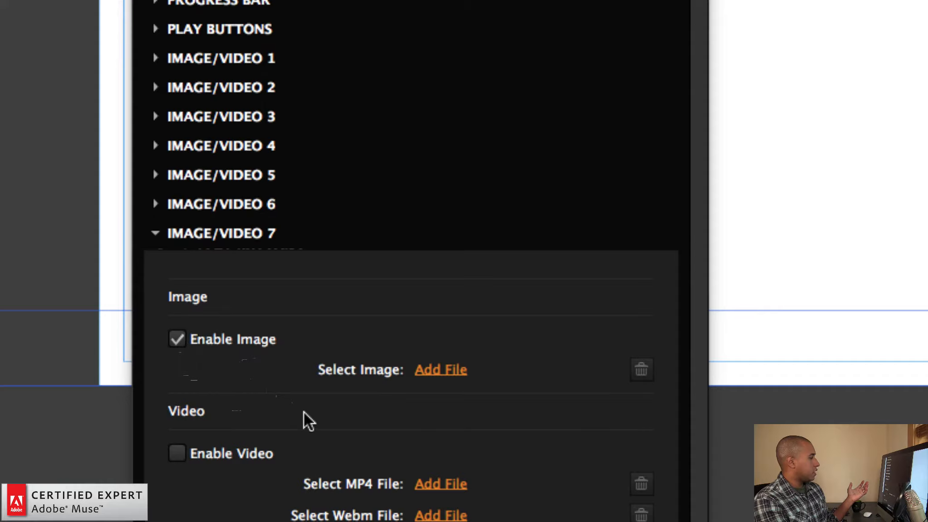
left_click(242, 229)
Assign the nordwood-themes JPG from the images folder as the image for Image/Video 5
left_click(253, 323)
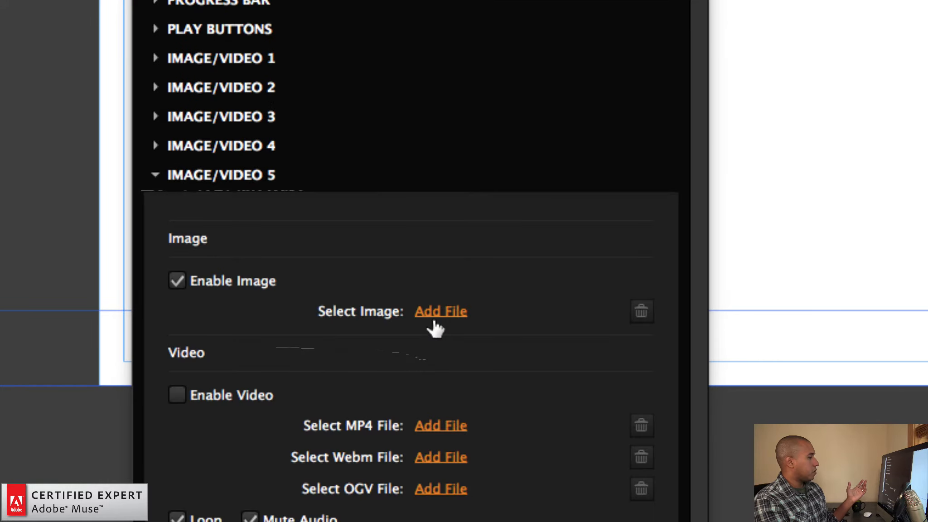
left_click(434, 320)
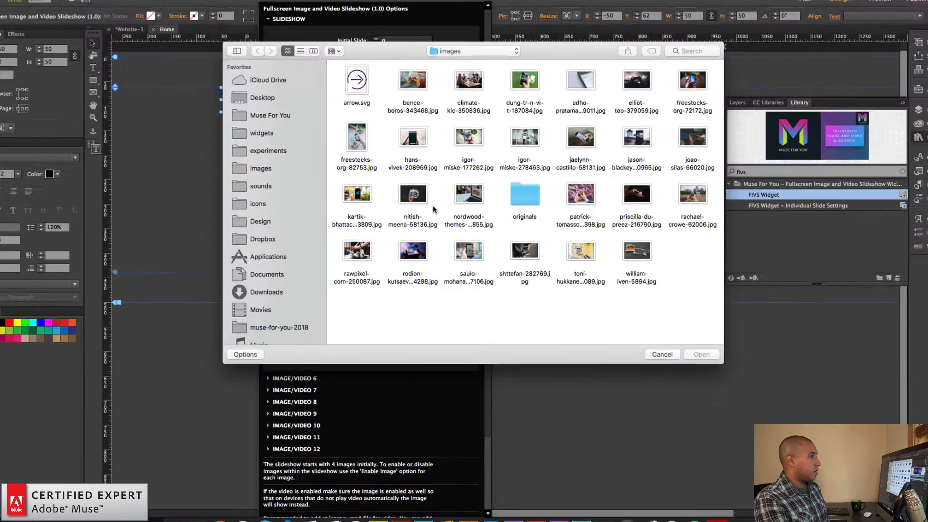
double_click(474, 203)
left_click(312, 274)
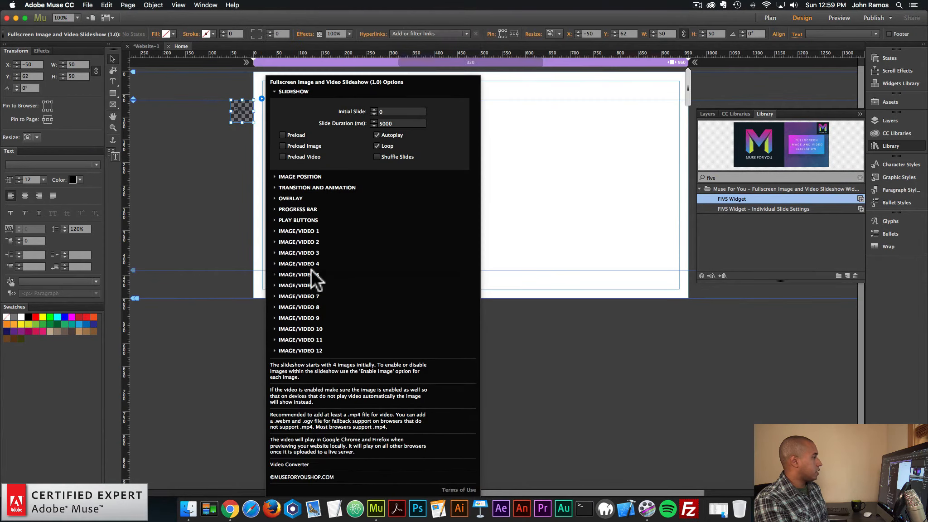
Assign jaelynn-castillo-58131.jpg as the image for Image/Video 6
left_click(306, 273)
left_click(313, 274)
left_click(329, 284)
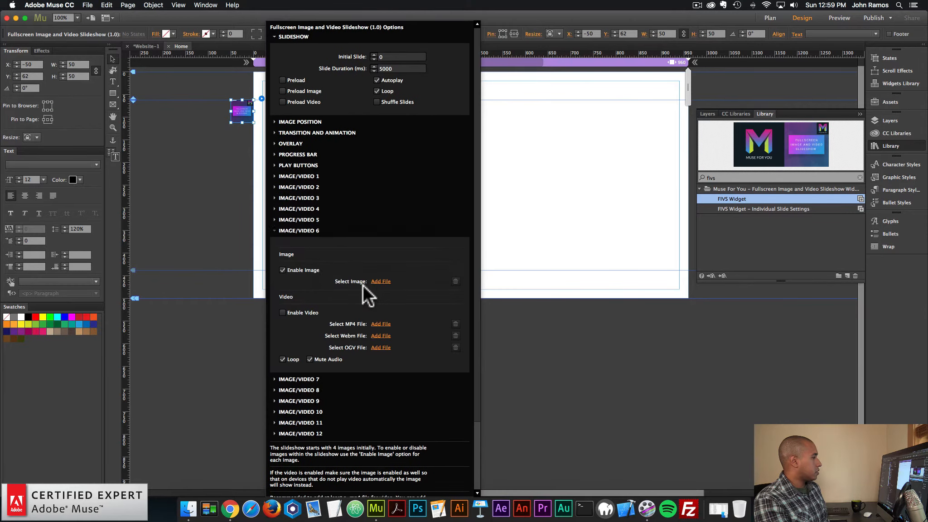
left_click(381, 281)
double_click(572, 144)
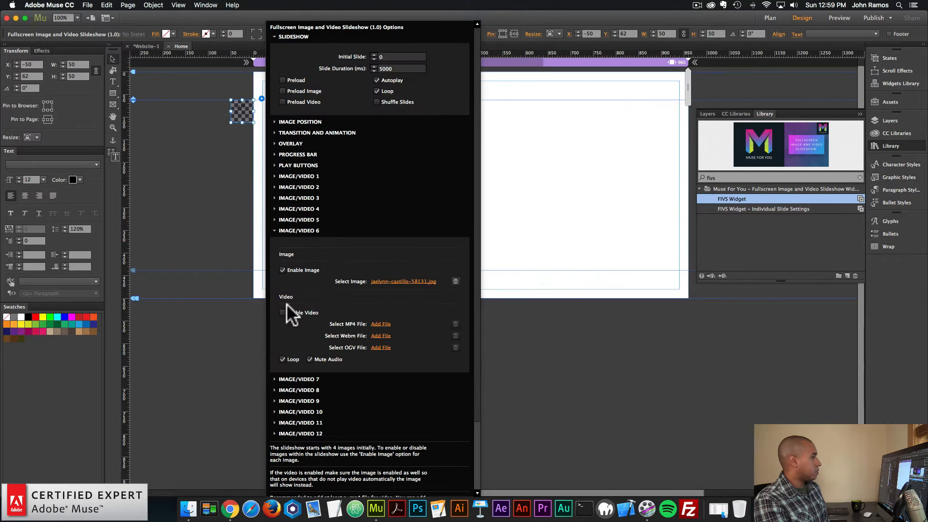
left_click(305, 229)
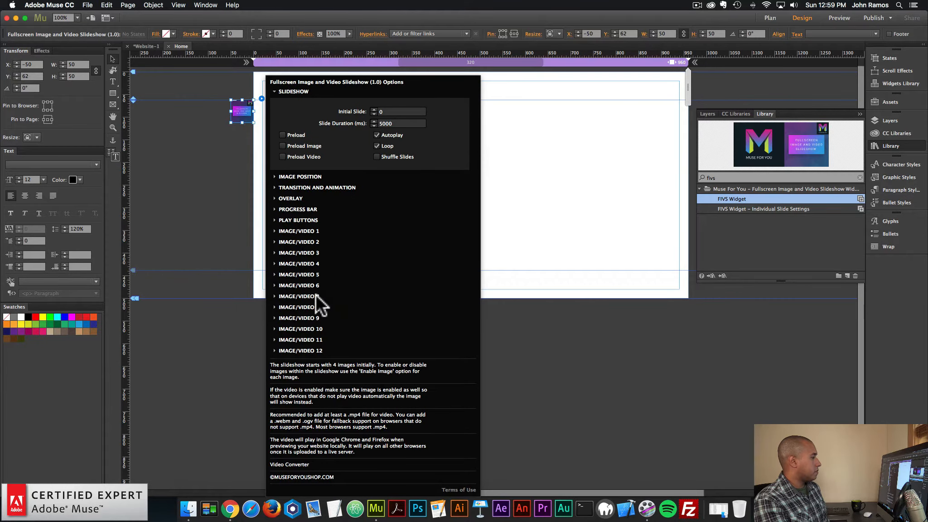
Assign jason-blackeye-250965.jpg as the image for Image/Video 7
left_click(316, 296)
left_click(383, 294)
double_click(611, 138)
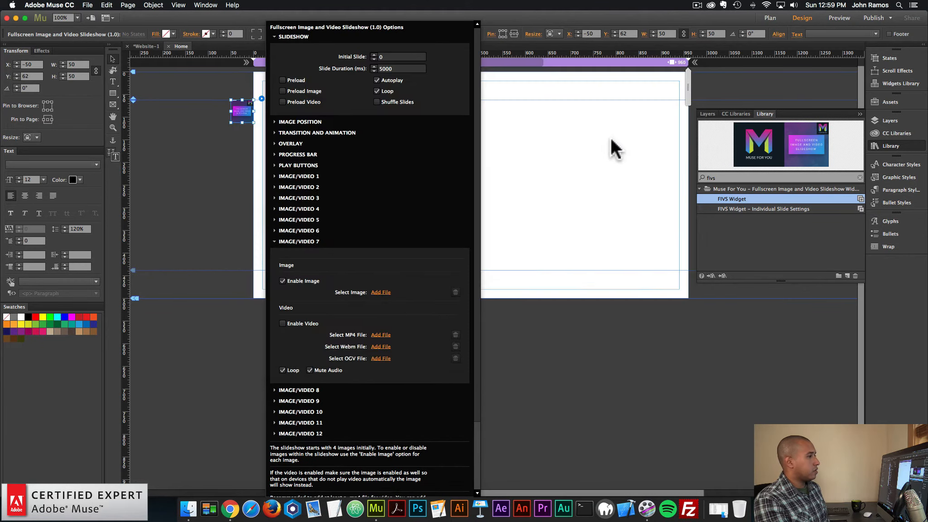
left_click(307, 239)
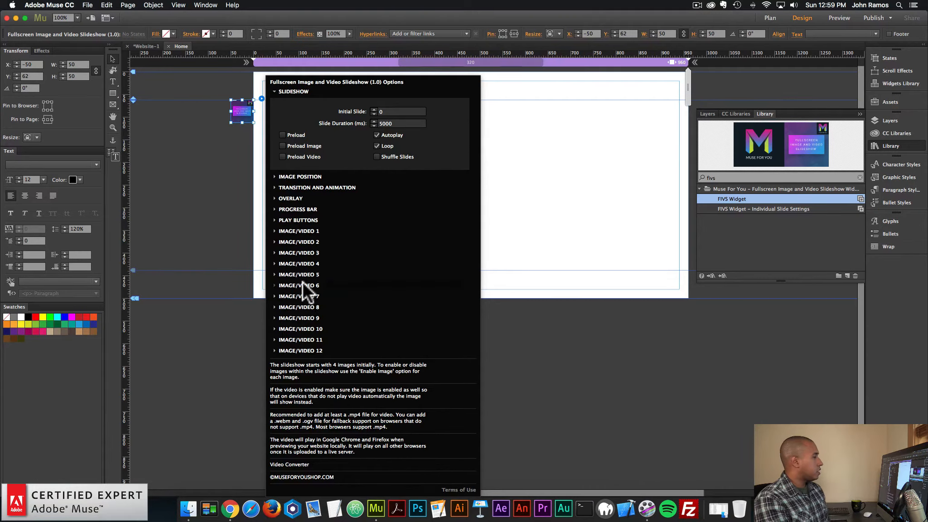
Examine the image and video options of Image/Video 8 and Image/Video 4
left_click(310, 304)
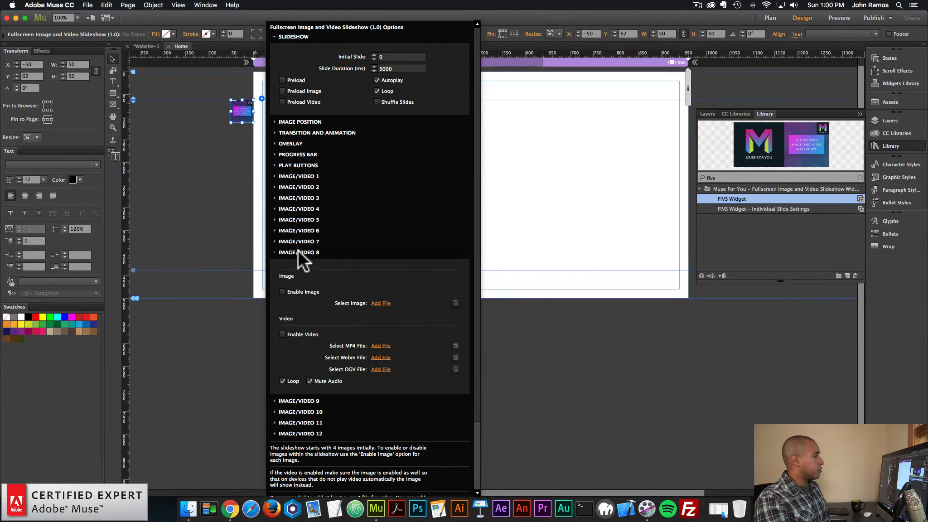
left_click(299, 252)
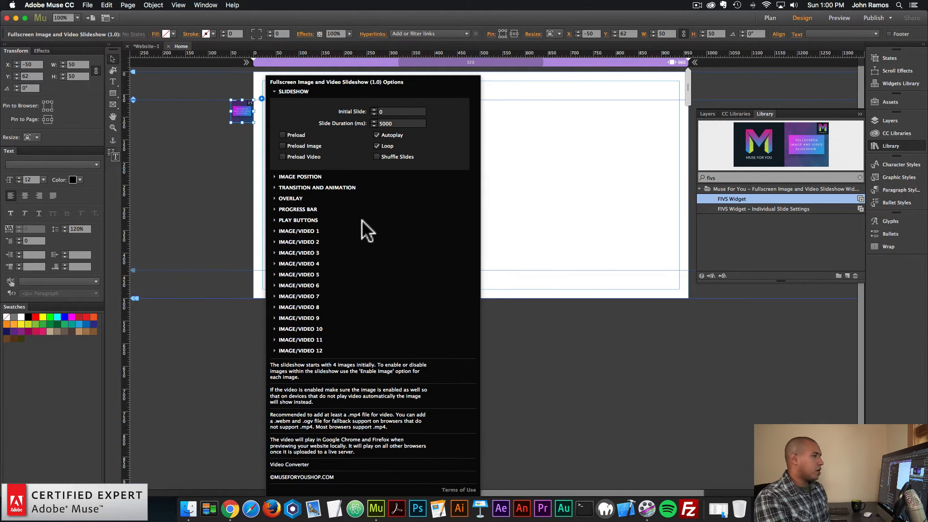
left_click(304, 263)
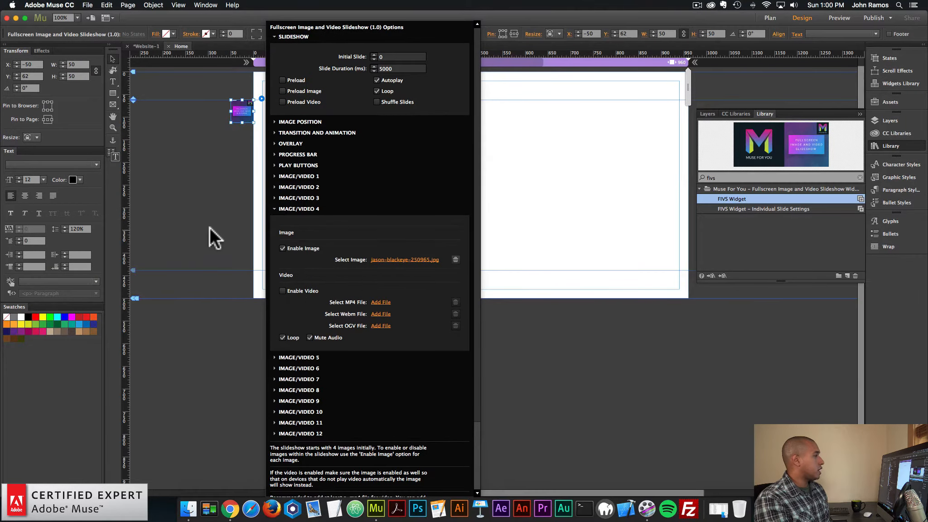
Close the widget options and preview the page in the browser to check the slideshow with its images
left_click(210, 227)
left_click(87, 5)
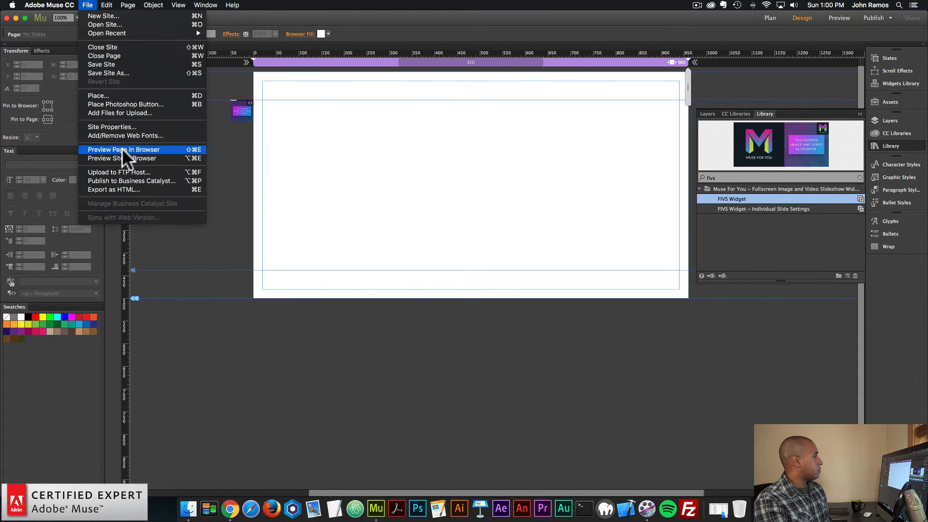
left_click(122, 148)
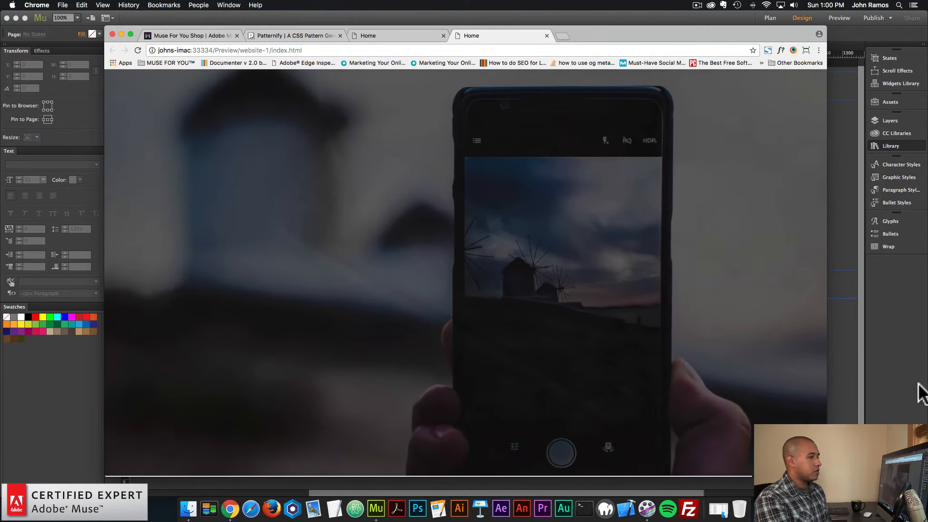
Return to Adobe Muse and set the slideshow widget's progress bar height to 10 px
left_click(899, 373)
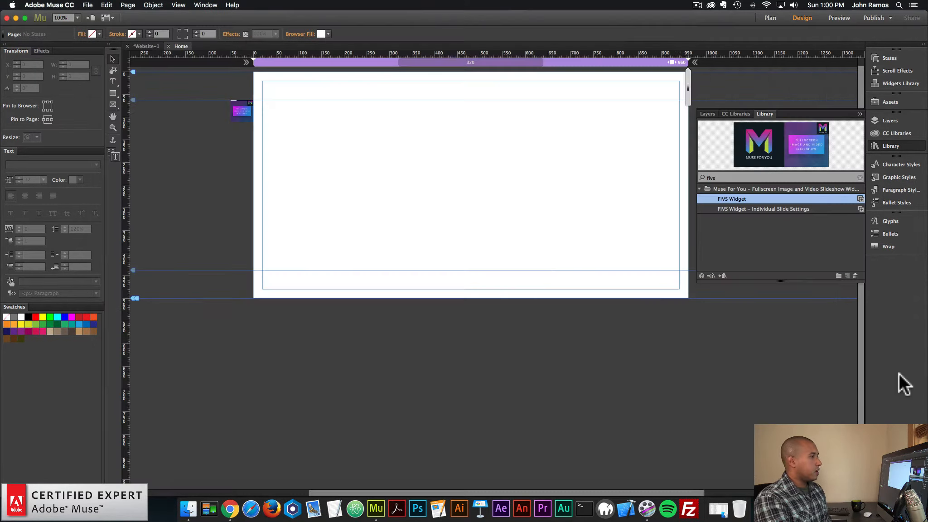
left_click(250, 115)
left_click(262, 98)
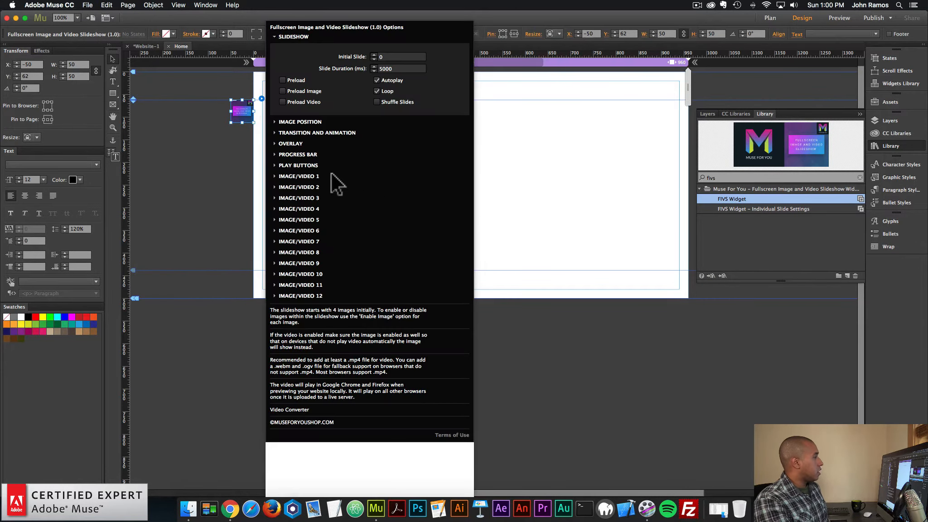
left_click(302, 153)
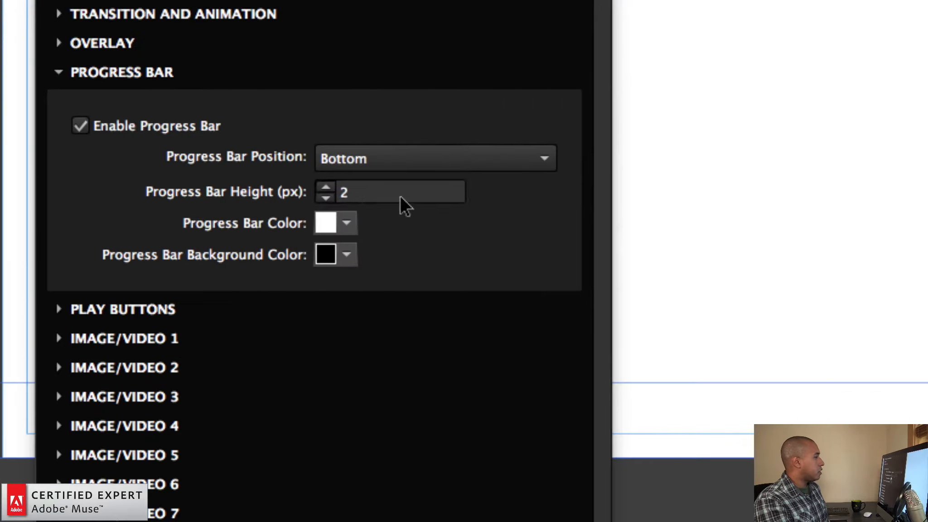
double_click(381, 198)
type("10")
key("Return")
Set the progress bar color to light blue and its background color to teal green
left_click(345, 225)
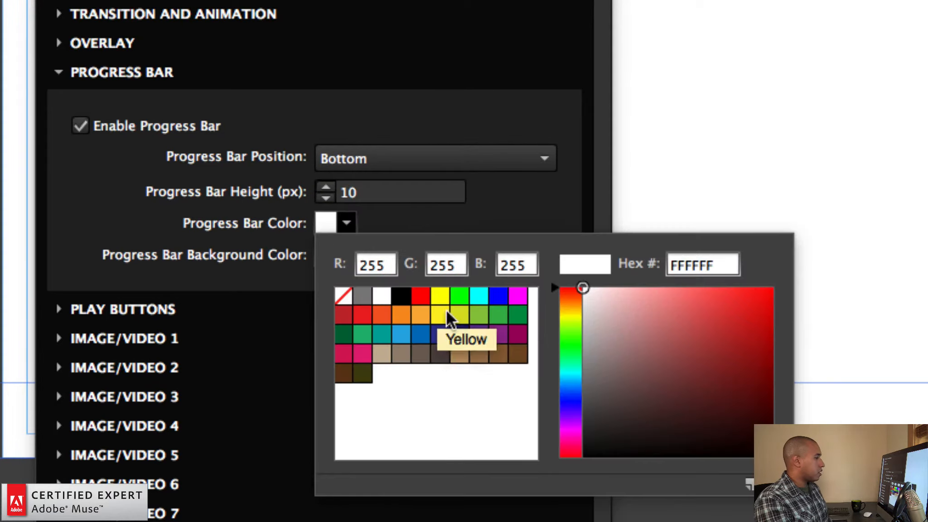
left_click(402, 334)
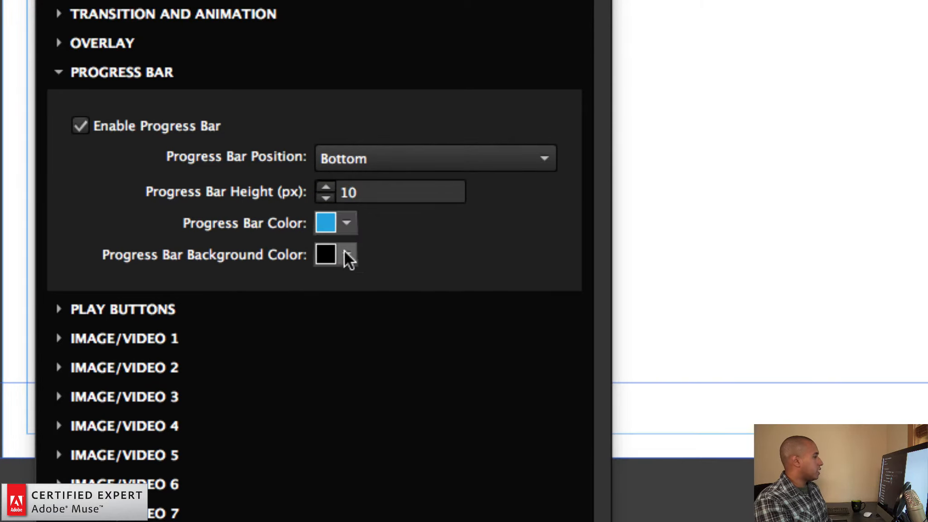
left_click(347, 256)
left_click(382, 367)
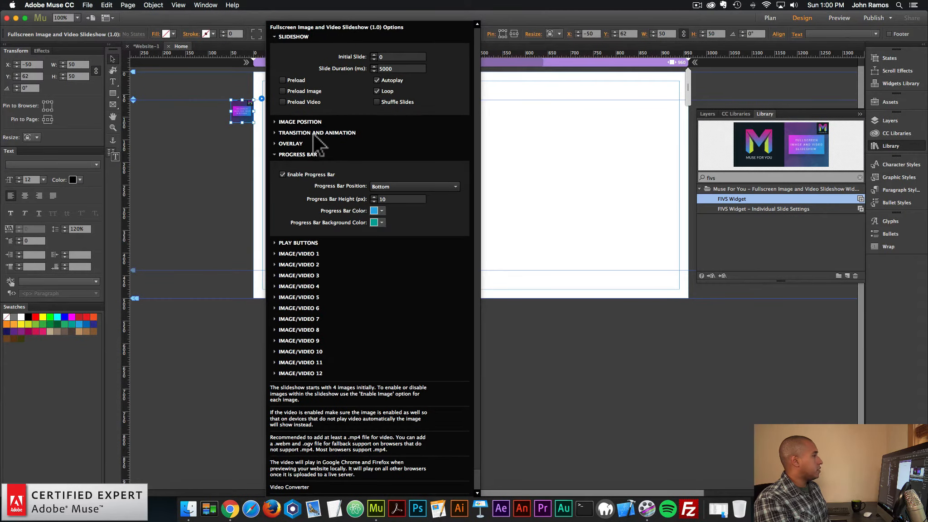
Set the slideshow's animation to Random in the transition and animation options
left_click(314, 133)
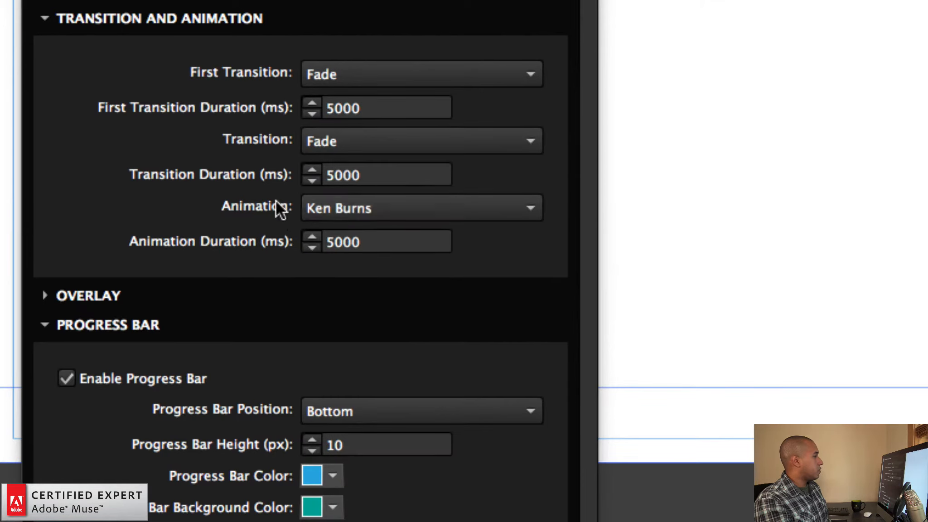
left_click(317, 208)
left_click(343, 492)
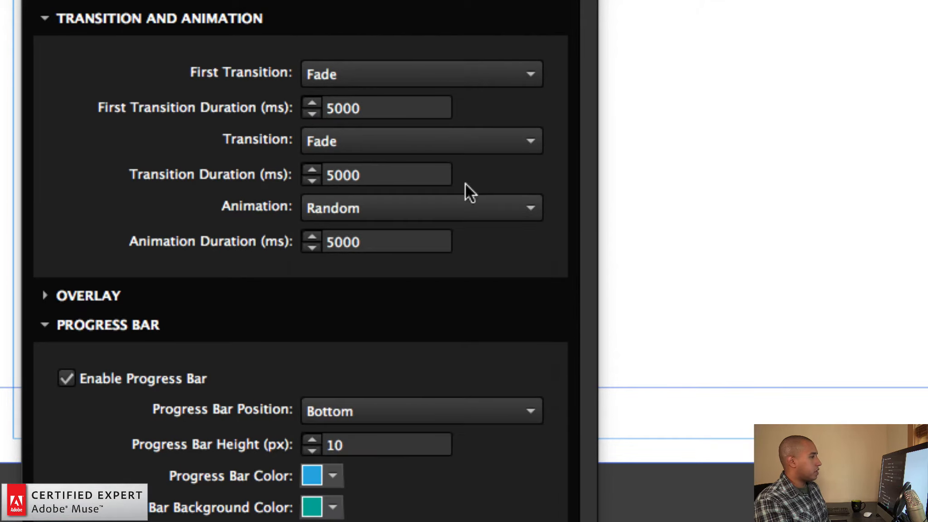
Set the slideshow's Transition to Zoom In and its First Transition to Slide Right
left_click(347, 140)
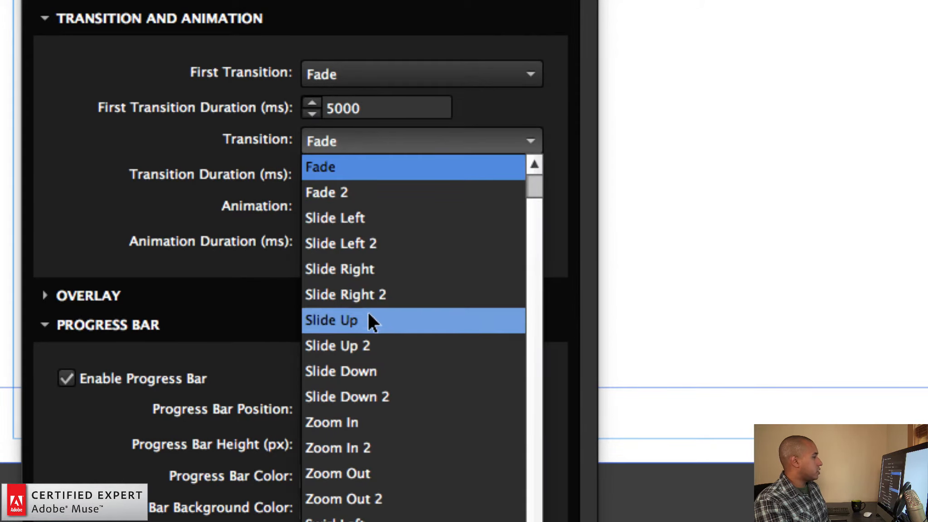
left_click(357, 421)
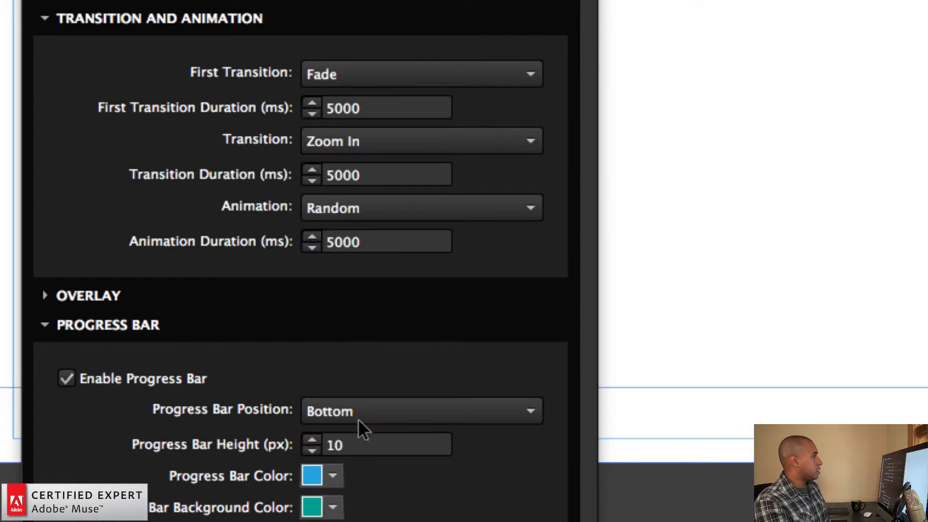
left_click(356, 84)
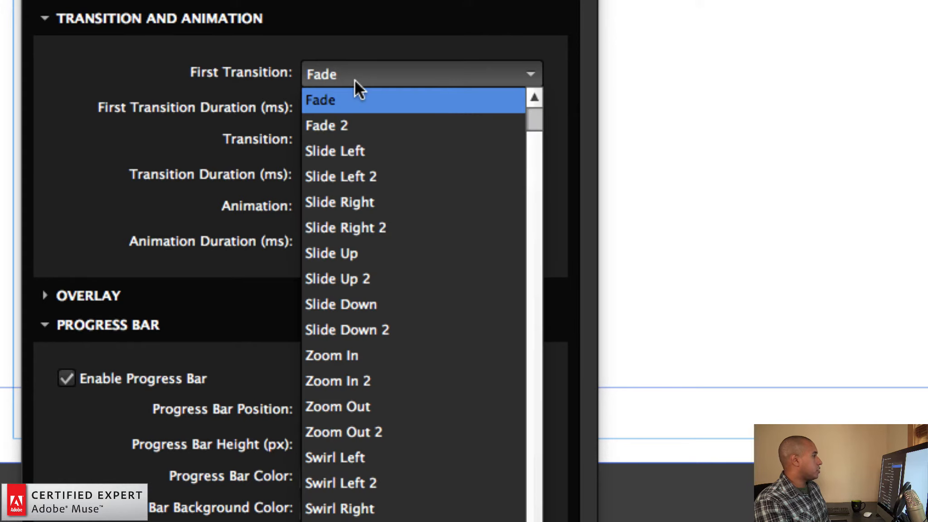
left_click(369, 201)
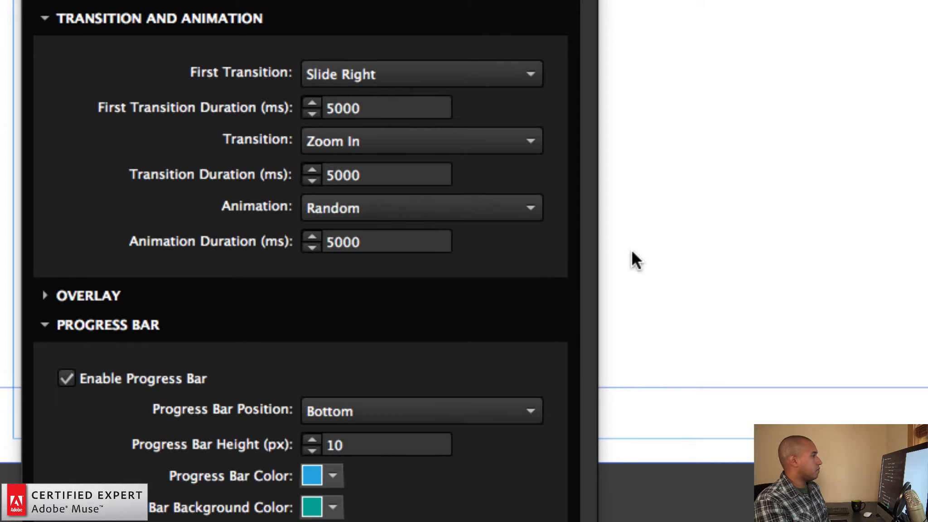
Close the widget options and preview the page in the browser to check the progress bar and transitions
left_click(712, 183)
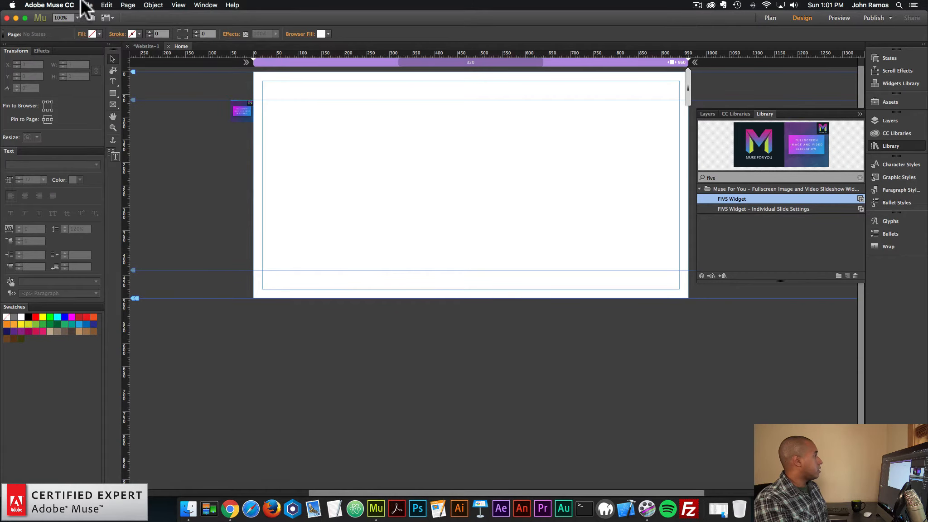
left_click(83, 4)
left_click(121, 150)
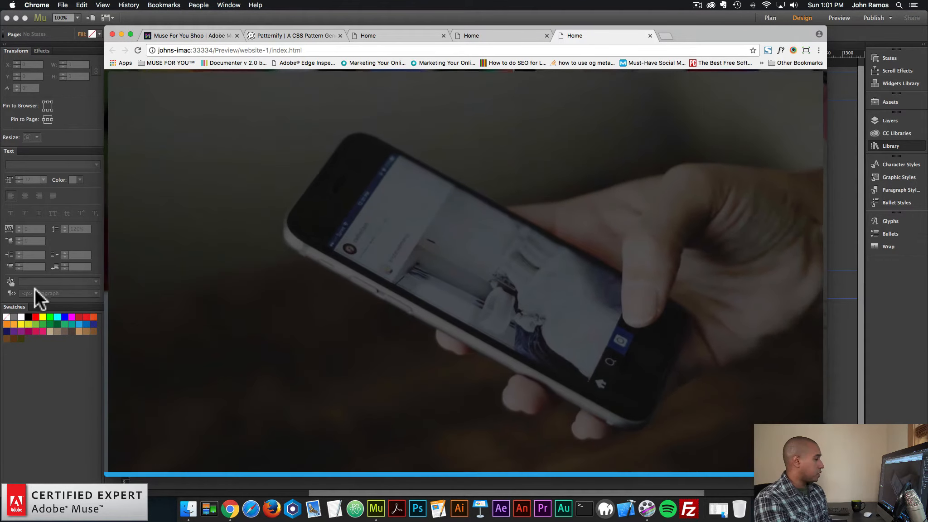
Disable the slideshow's progress bar in Adobe Muse and preview the page in the browser
left_click(46, 398)
left_click_drag(240, 112, 240, 113)
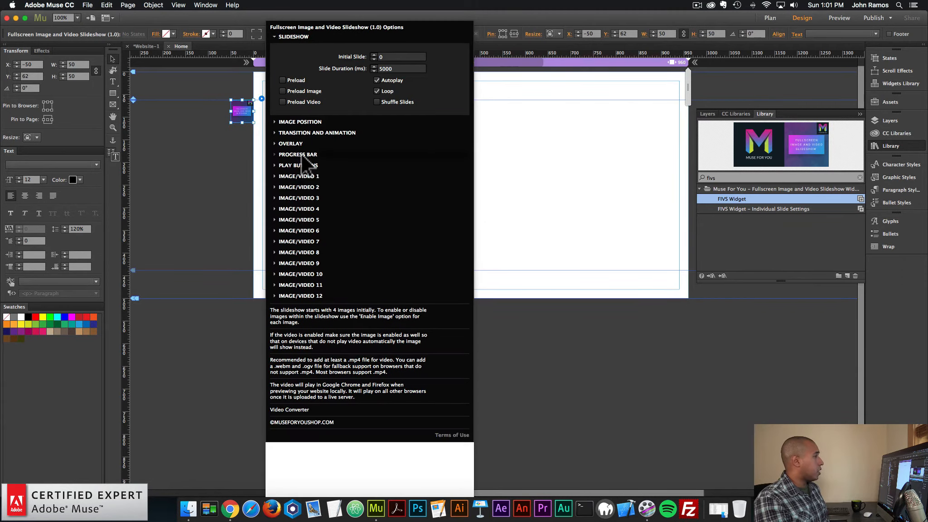
left_click(299, 155)
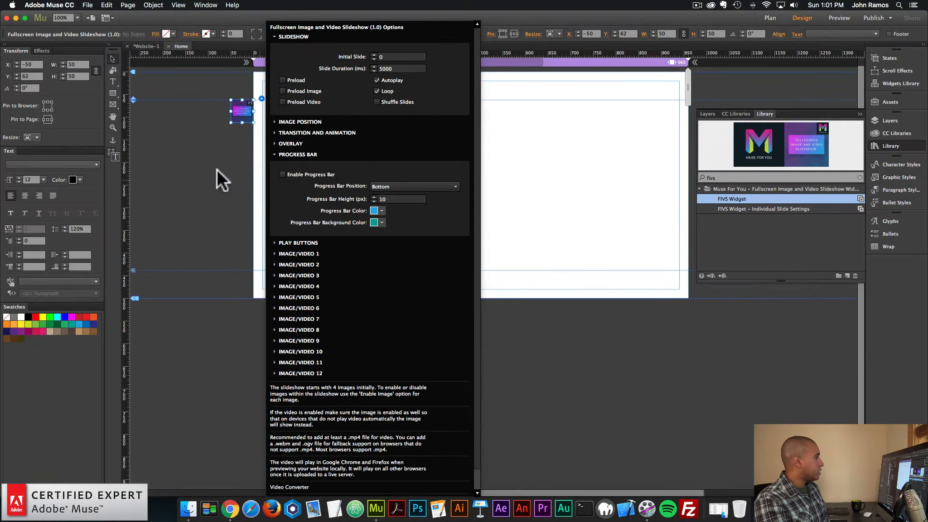
left_click(49, 151)
left_click(88, 5)
left_click(217, 121)
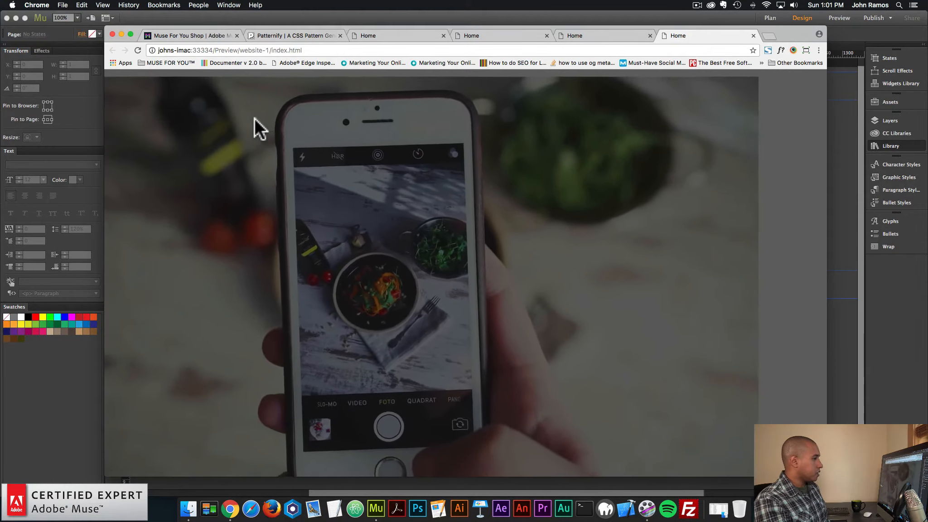
Back in Adobe Muse, enable the slideshow's progress bar and set its position to Top
left_click(68, 377)
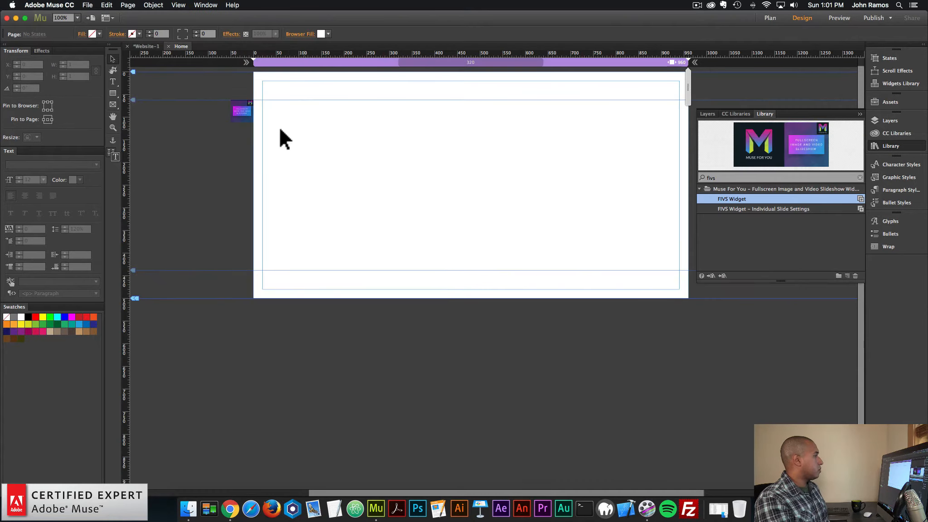
left_click(261, 98)
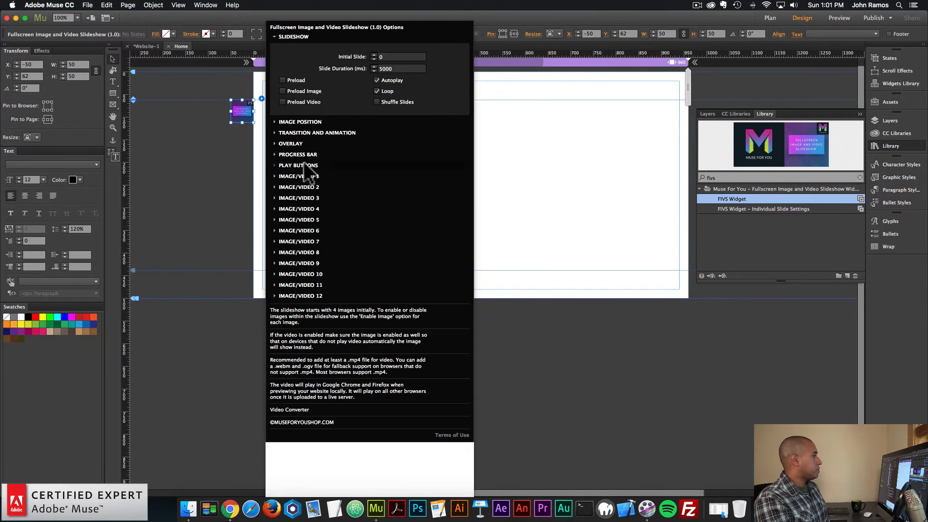
left_click(300, 155)
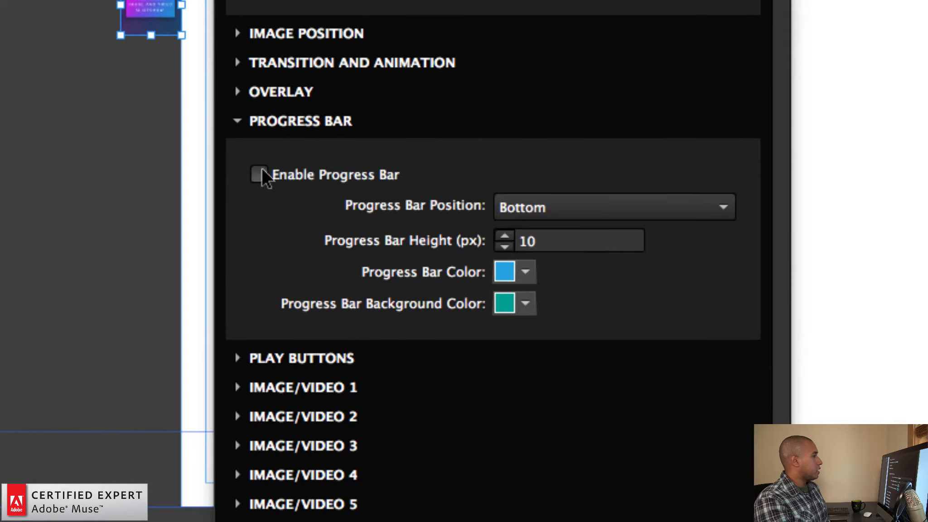
left_click(259, 174)
left_click(565, 207)
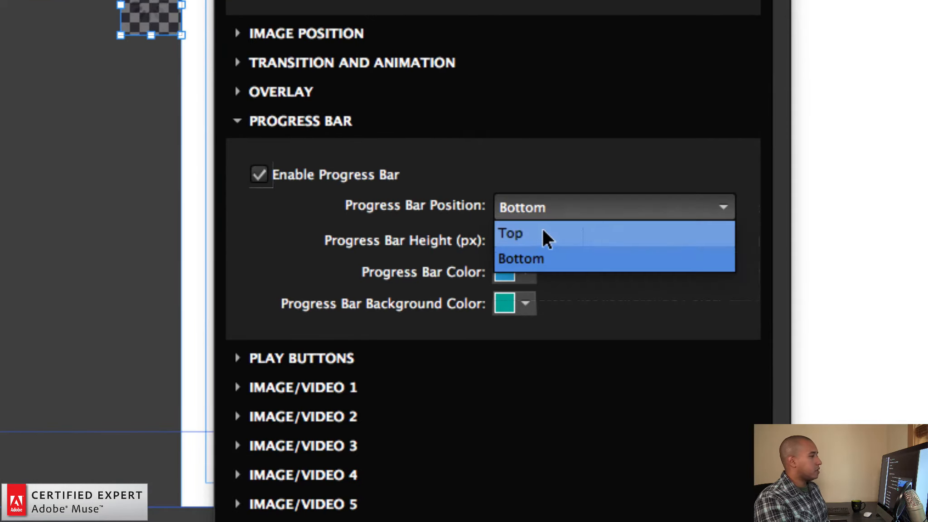
left_click(546, 238)
left_click(546, 241)
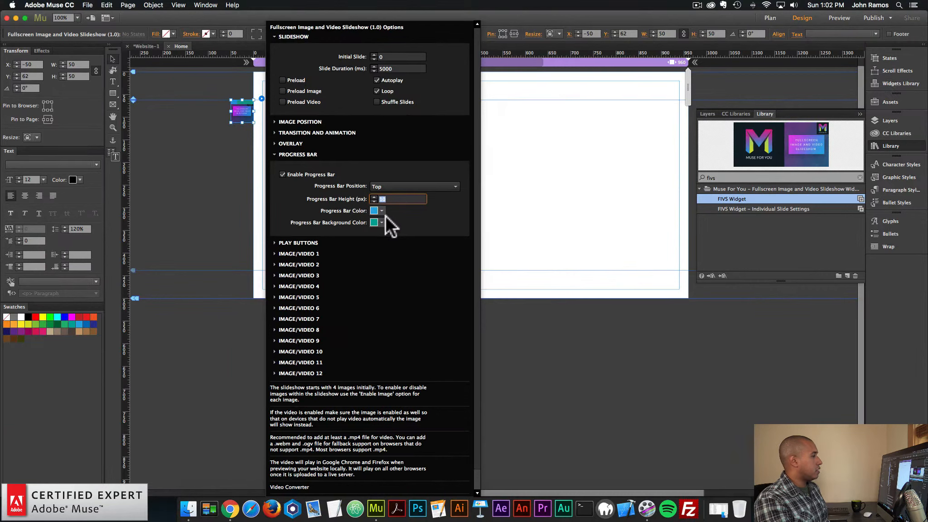
Set the progress bar's background color to black and preview the page in the browser
left_click(382, 222)
left_click(401, 248)
left_click(178, 180)
left_click(88, 5)
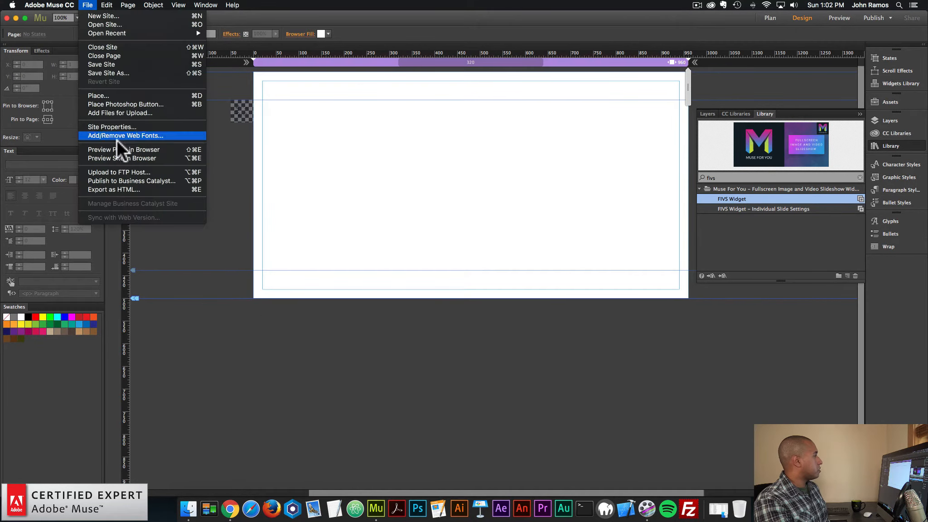
left_click(120, 147)
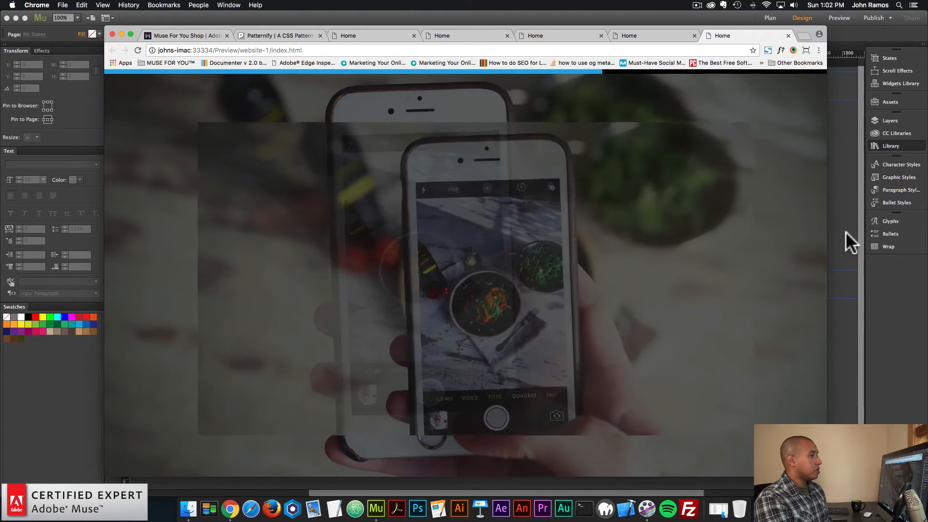
Return to Adobe Muse and set both the First Transition and the Transition of the slideshow to Fade
left_click(849, 240)
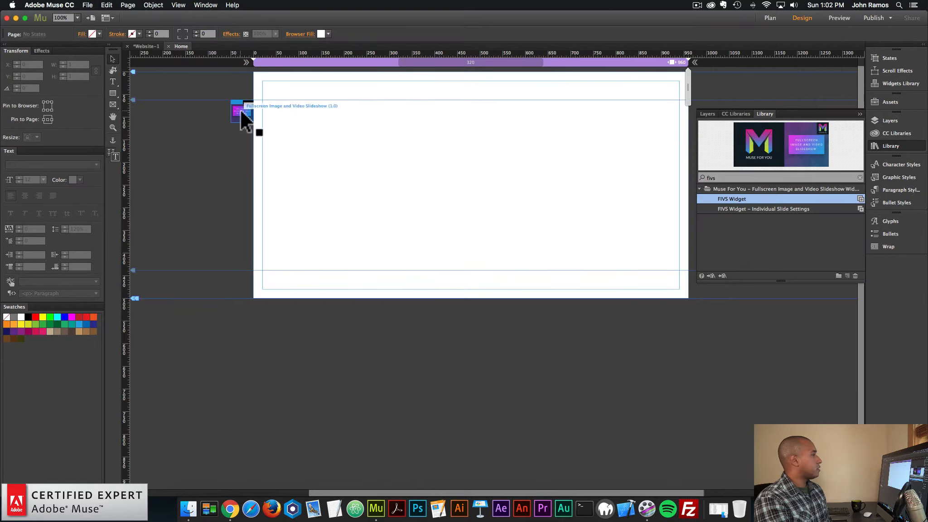
left_click_drag(240, 110, 241, 110)
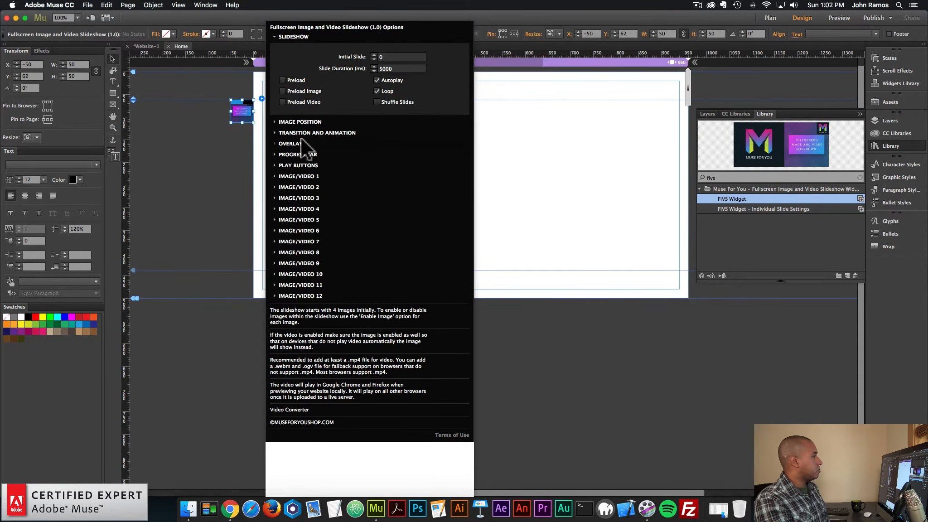
left_click(308, 133)
left_click(408, 153)
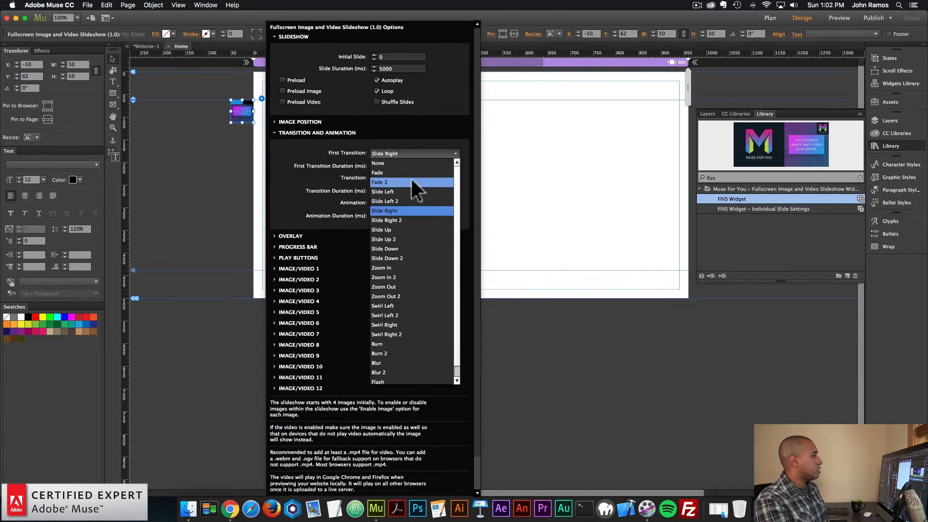
left_click(404, 183)
left_click(402, 179)
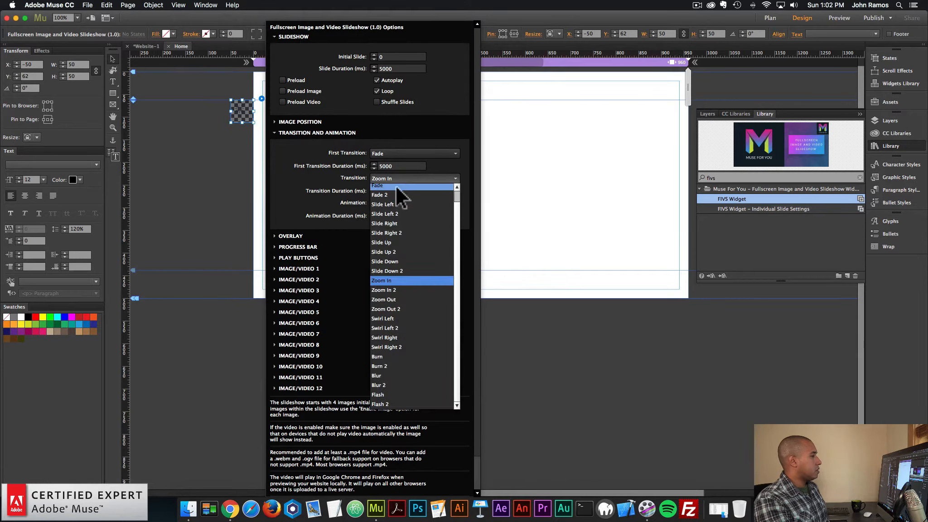
left_click(398, 188)
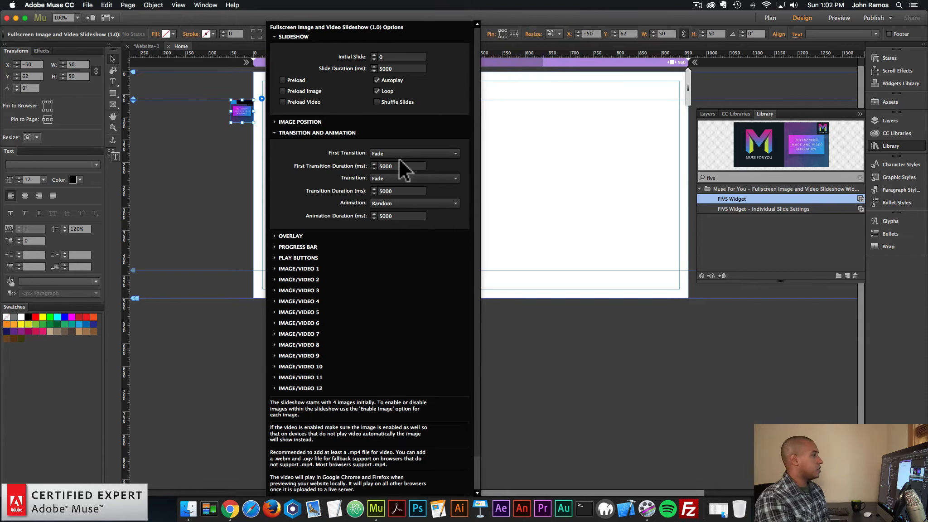
left_click(320, 129)
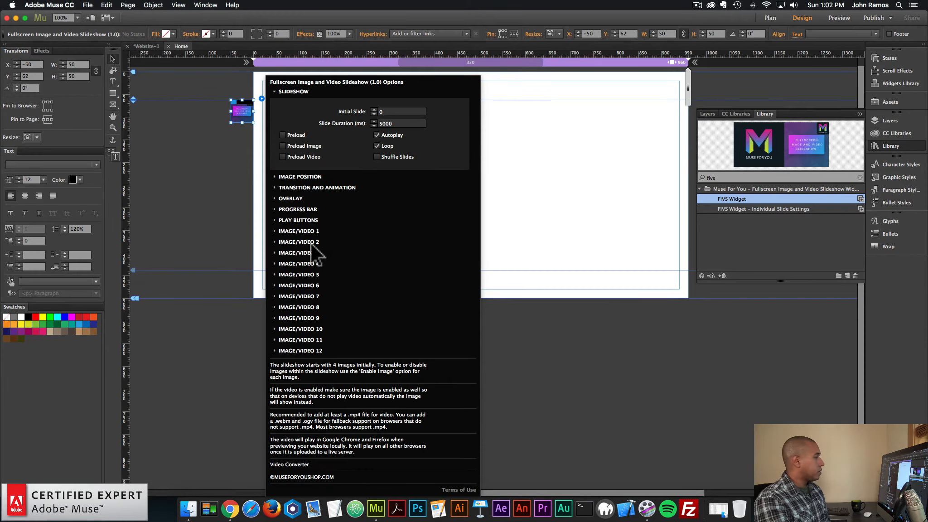
Examine the image and video options of Image/Video 4
left_click(306, 265)
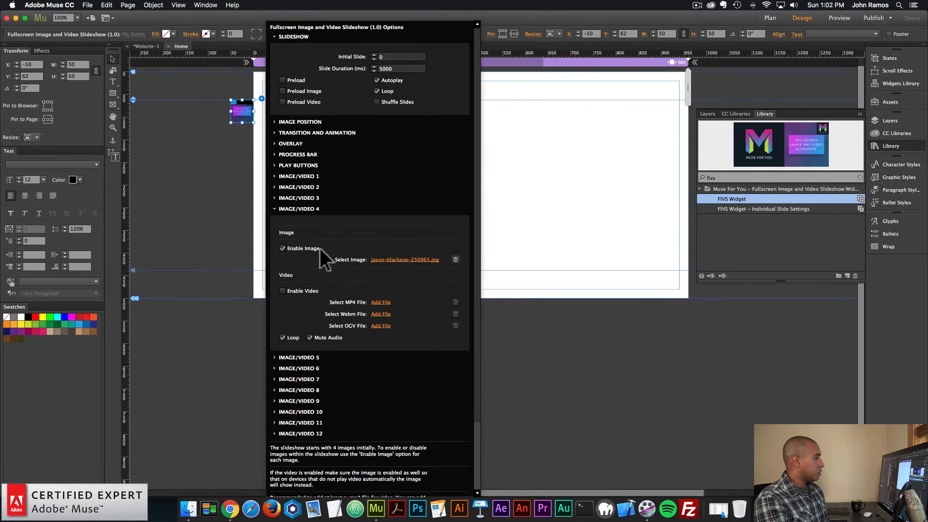
left_click(307, 209)
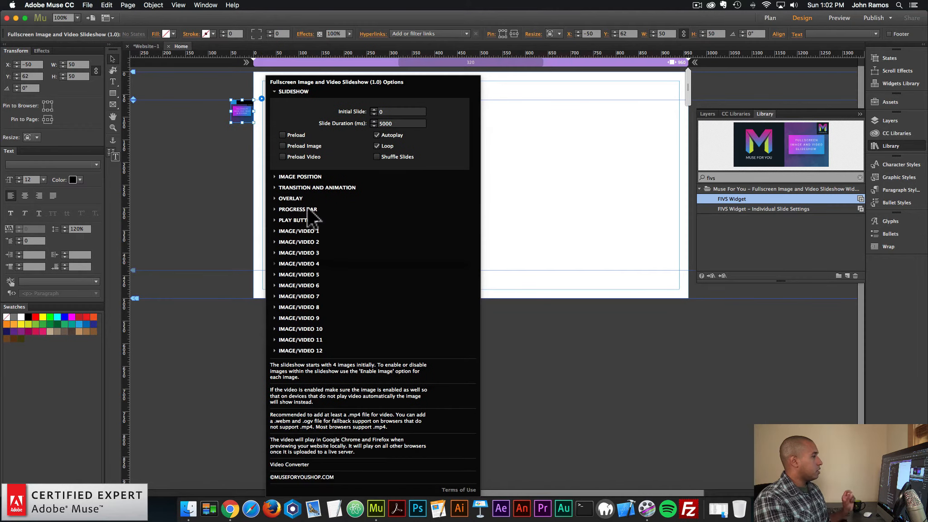
left_click(307, 262)
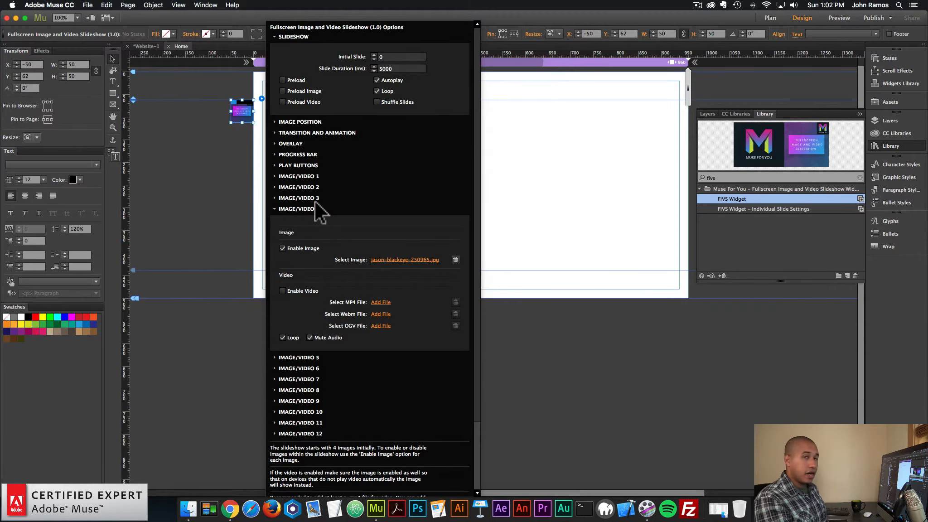
left_click(315, 206)
Enable the video option for Image/Video 2
left_click(310, 240)
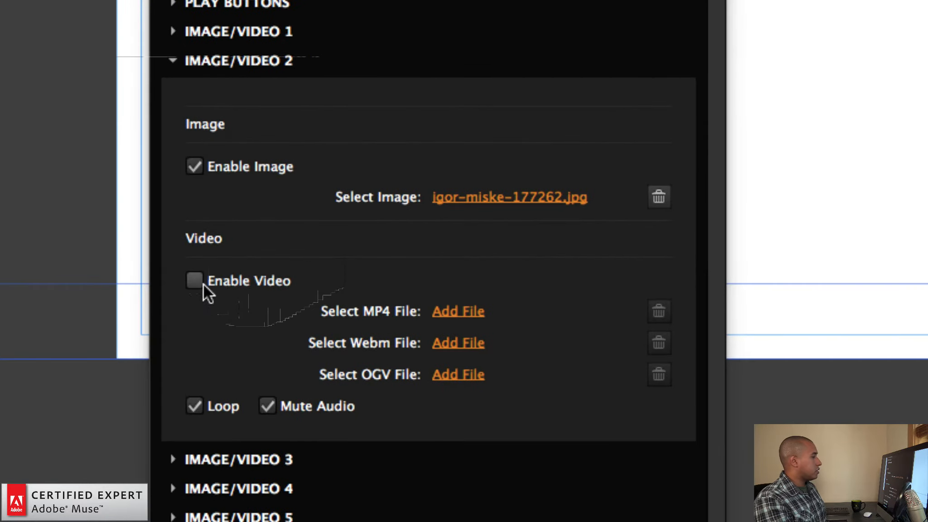
left_click(282, 270)
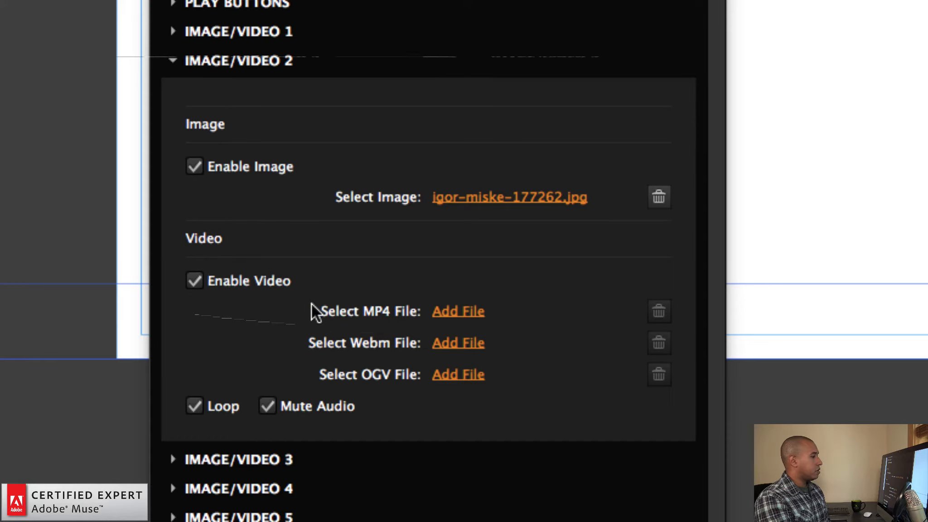
Set the MP4 file of Image/Video 2 to 722787372.mp4 from the videos folder inside images-and-videos
left_click(450, 305)
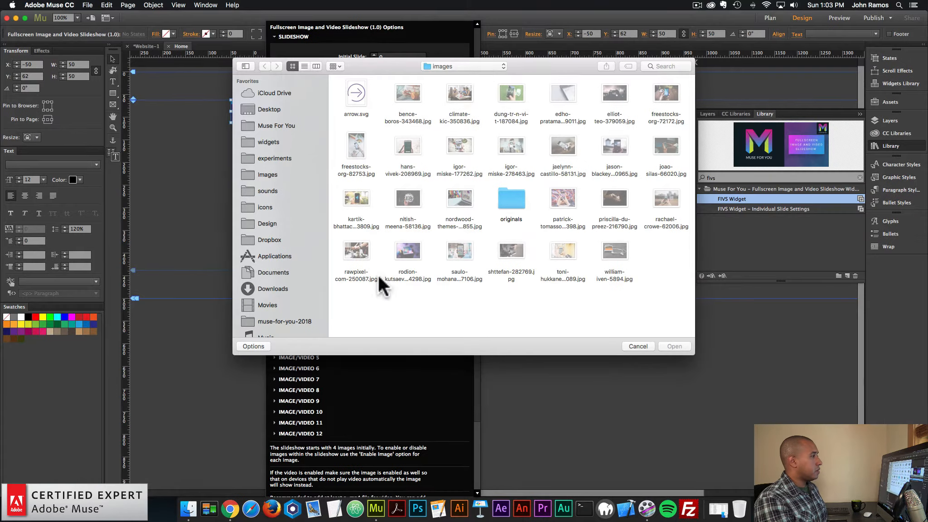
left_click(464, 66)
left_click(460, 74)
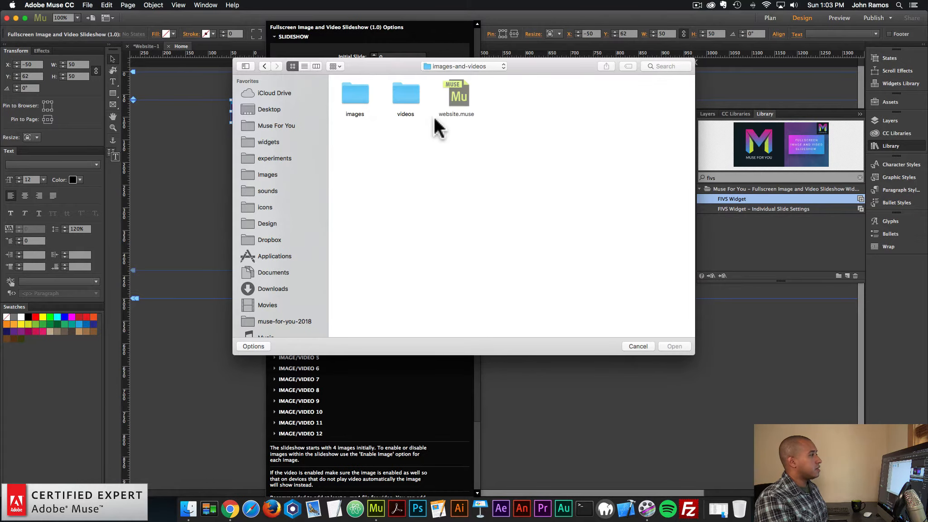
double_click(408, 97)
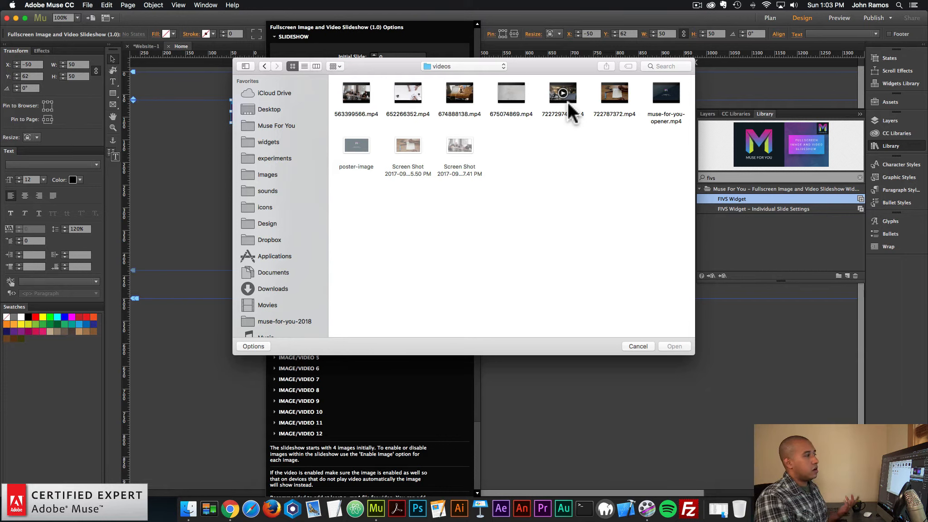
double_click(625, 99)
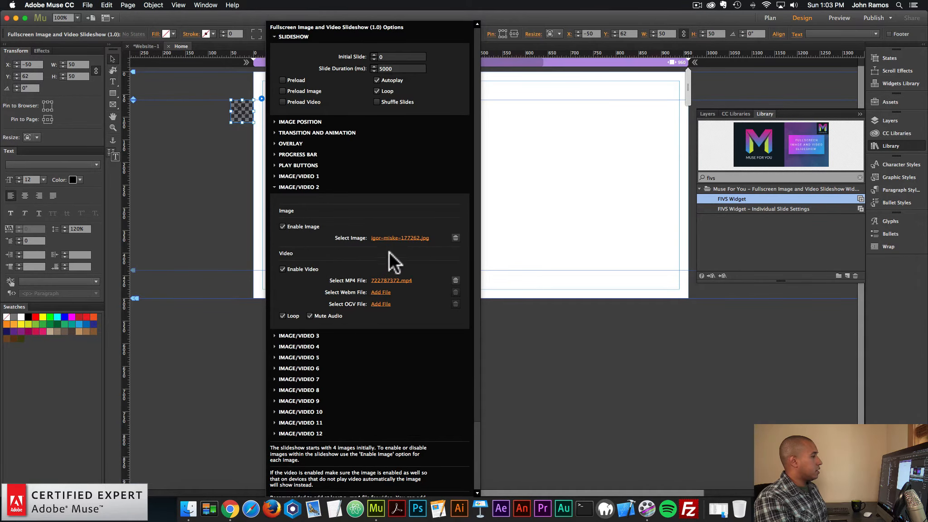
Set the image of Image/Video 2 to the Screen Shot 2017-09-21 file ending in 5.50 PM and preview the page in the browser
left_click(397, 237)
double_click(416, 148)
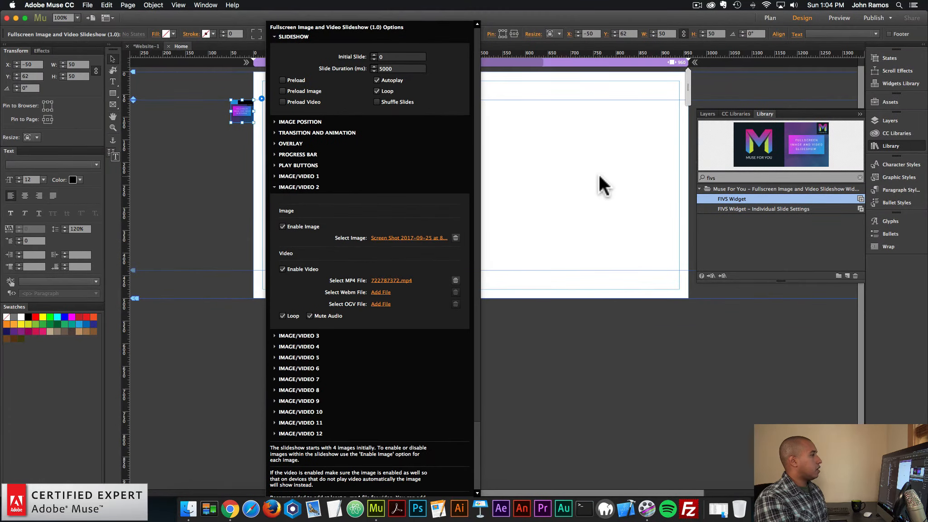
left_click(599, 174)
left_click(87, 5)
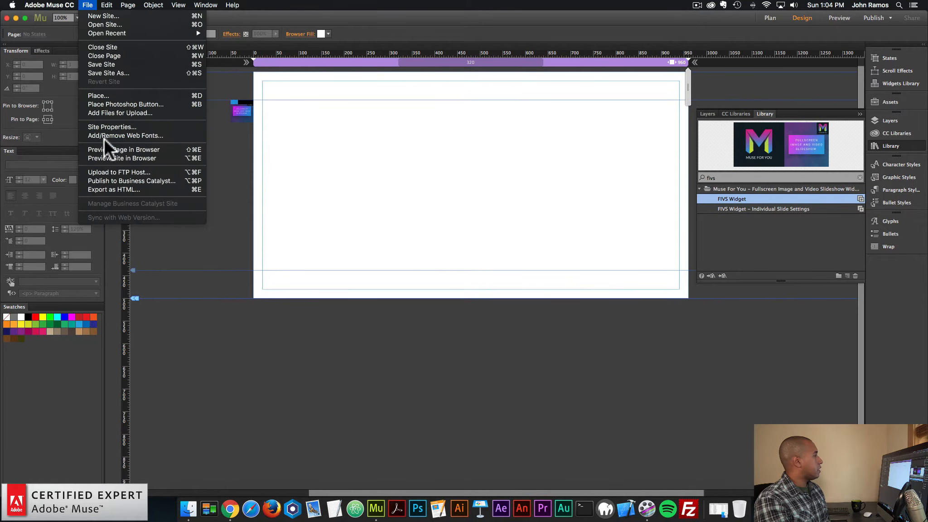
left_click(103, 144)
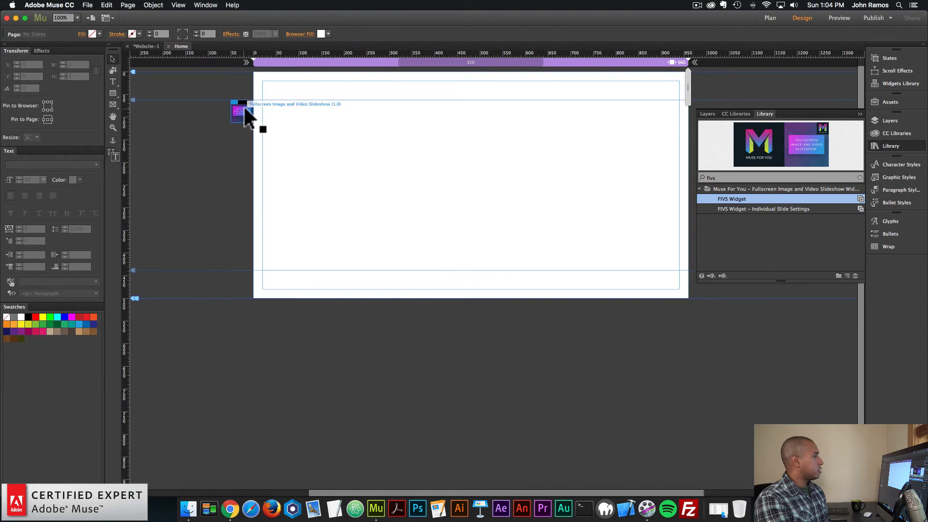
Return to Adobe Muse and set Image/Video 4's image to poster-image and its MP4 file to muse-for-you-opener.mp4
left_click_drag(245, 107, 245, 108)
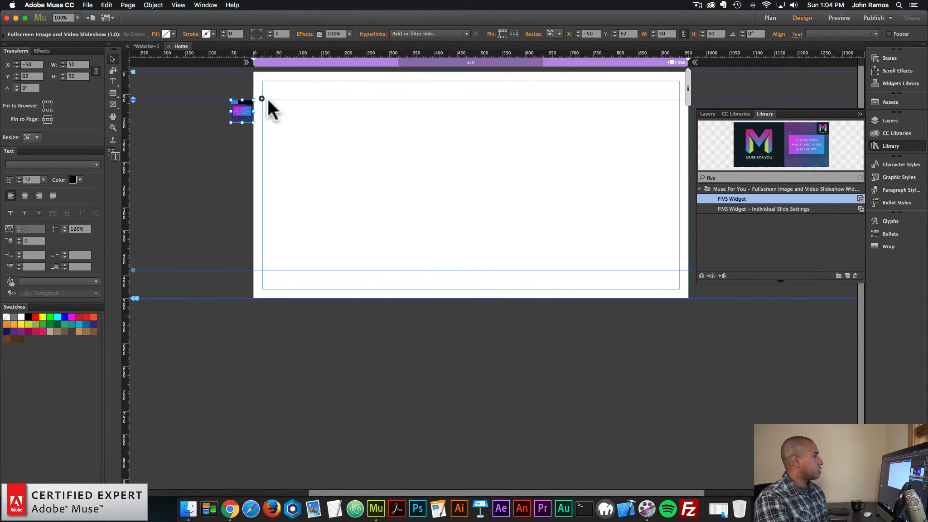
left_click(312, 210)
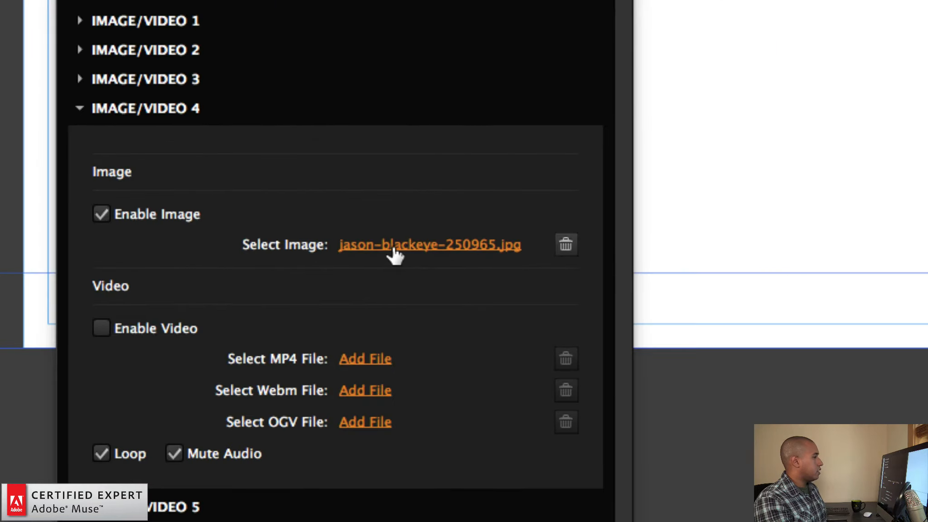
left_click(394, 249)
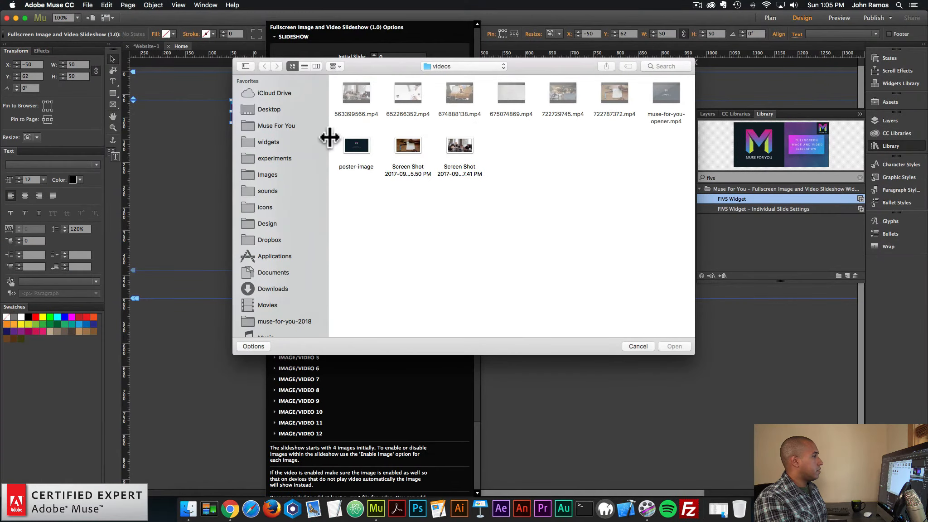
left_click(364, 144)
double_click(363, 143)
left_click(394, 303)
left_click(666, 93)
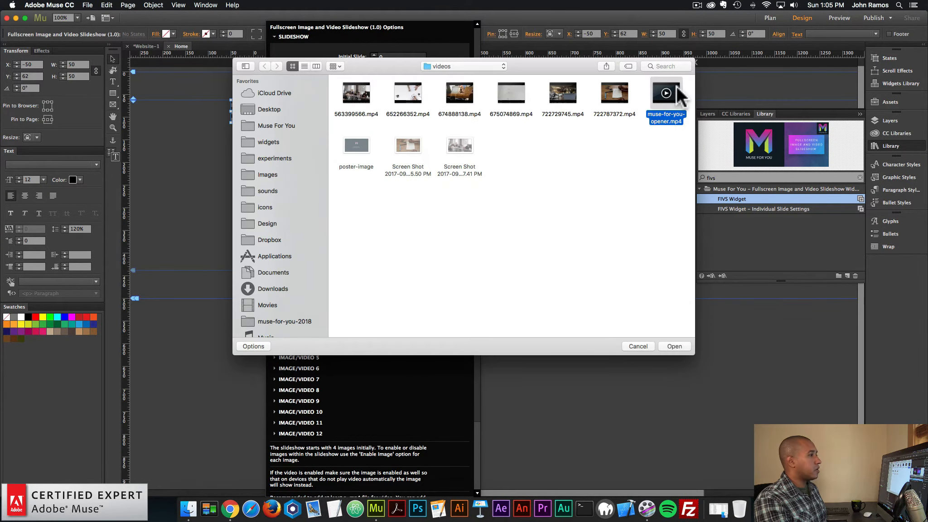
double_click(679, 91)
left_click(211, 188)
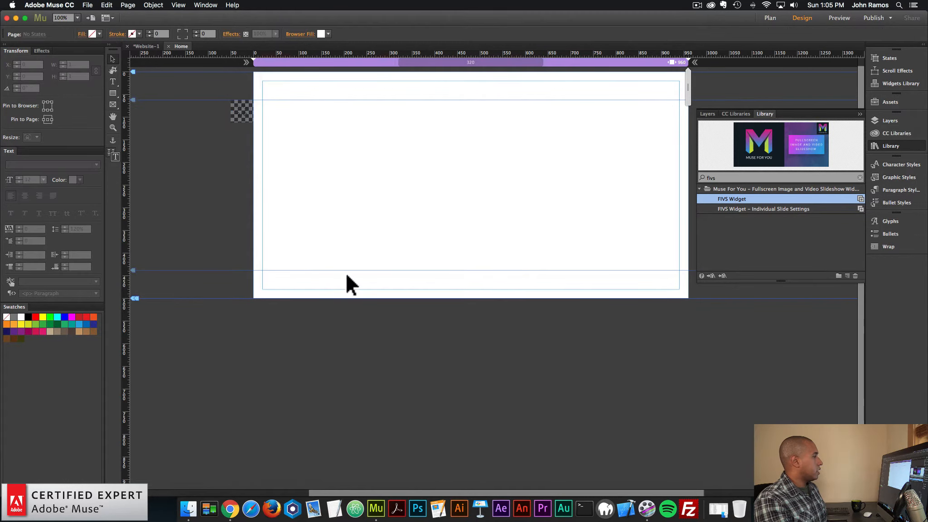
For Image/Video 5, select poster-image.png as the image, enable video and add muse-for-you-opener.mp4 as the MP4 file
left_click(242, 103)
left_click(262, 98)
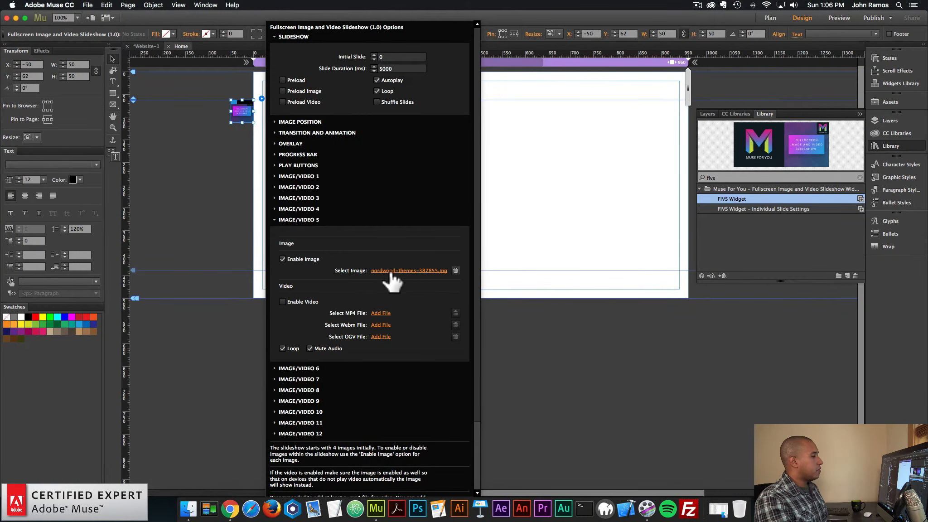
left_click(390, 271)
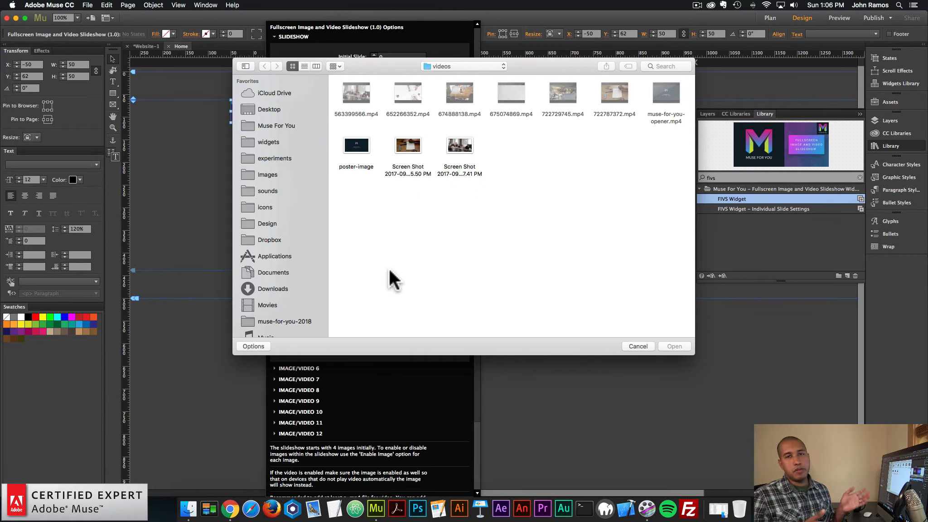
double_click(368, 164)
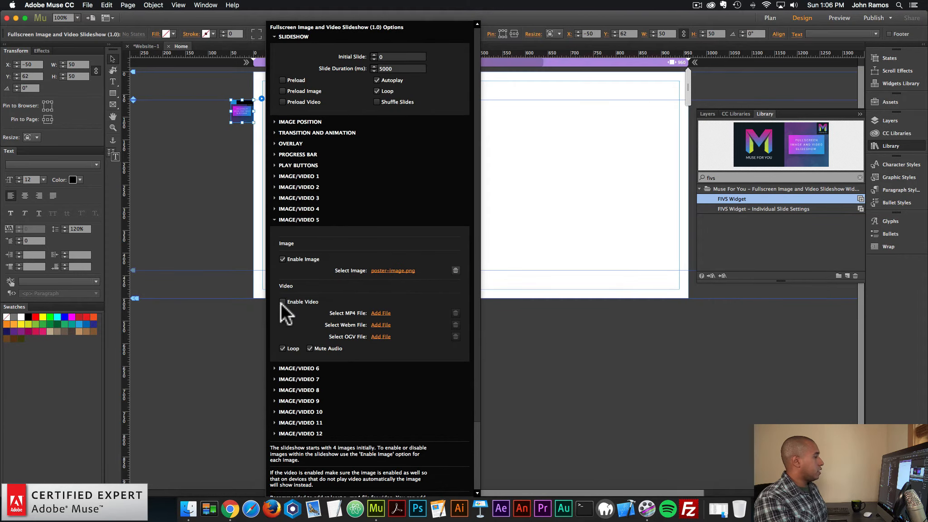
left_click(282, 302)
left_click(380, 313)
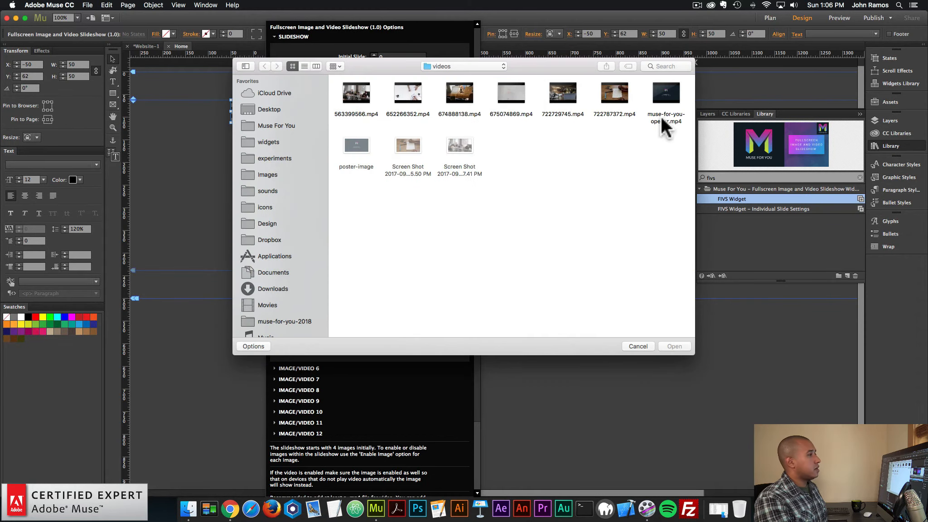
double_click(663, 99)
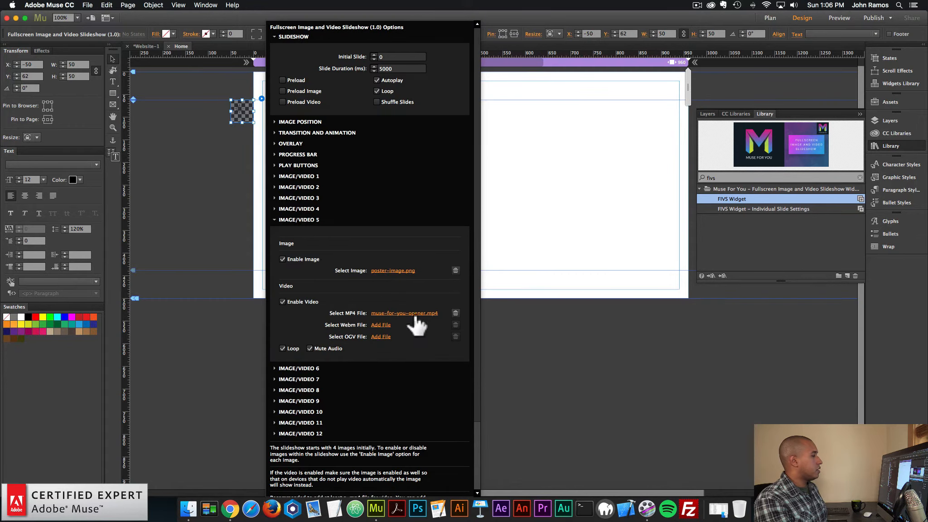
Preview the page in the browser, watch the slideshow play and close the preview
left_click(240, 206)
left_click(87, 4)
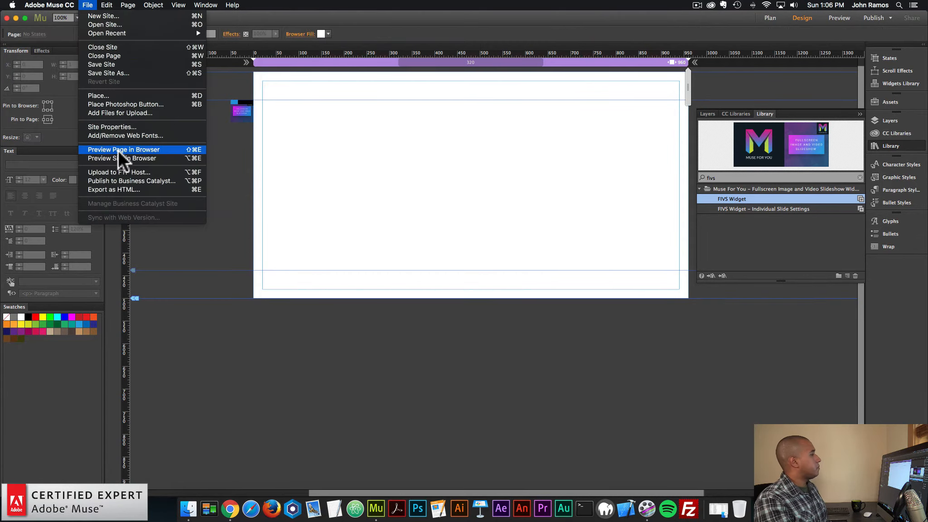
left_click(117, 150)
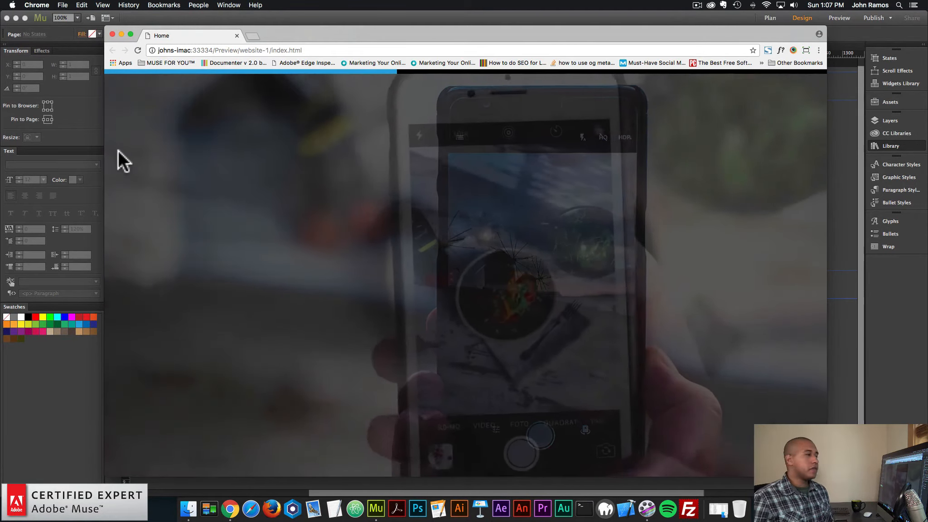
key("super+w")
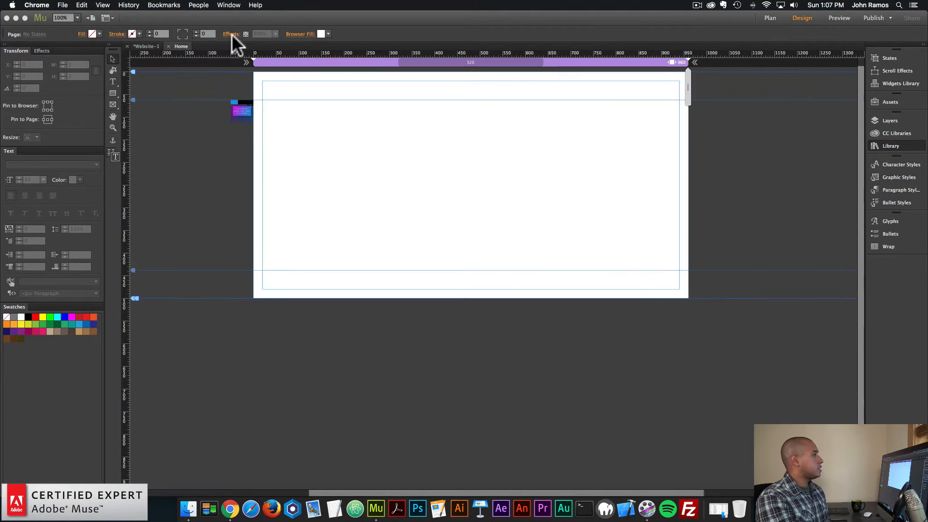
Review the video support and fallback notes in the Fullscreen Image and Video Slideshow widget's options
left_click(247, 104)
left_click(261, 97)
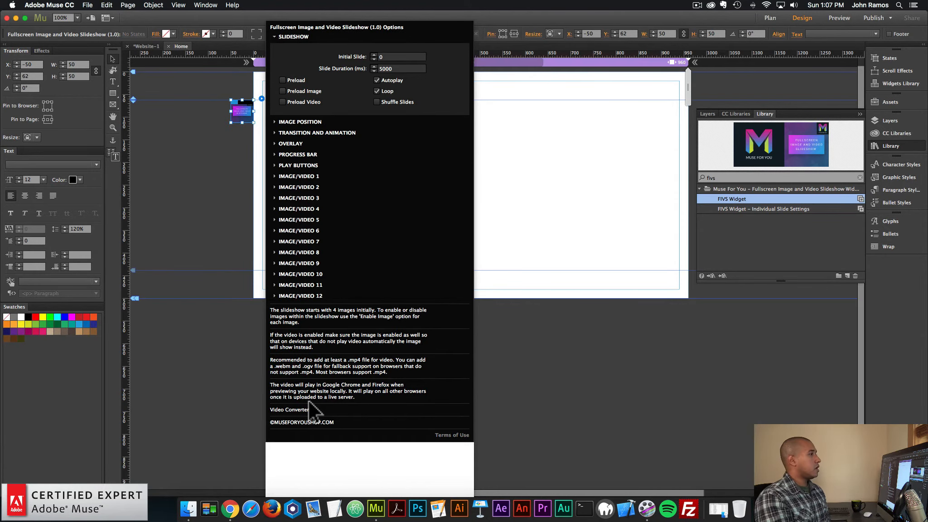
left_click(361, 153)
Replace the slideshow widget beside the page with the FIVS Widget – Individual Slide Settings from the library
left_click(254, 111)
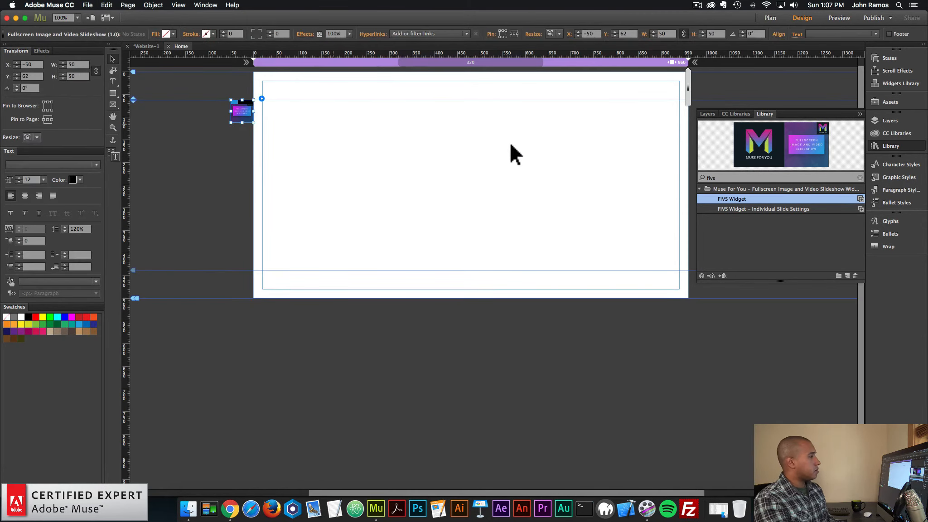
key("Delete")
left_click_drag(735, 209, 229, 107)
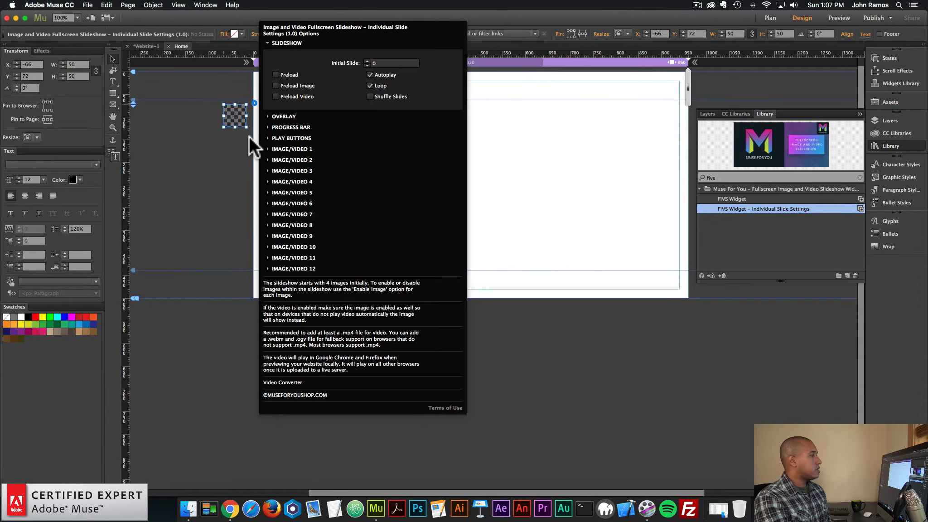
Examine the Image/Video 1, Progress Bar and Play Buttons options of the individual slide settings widget and restore the original slideshow widget
left_click(303, 149)
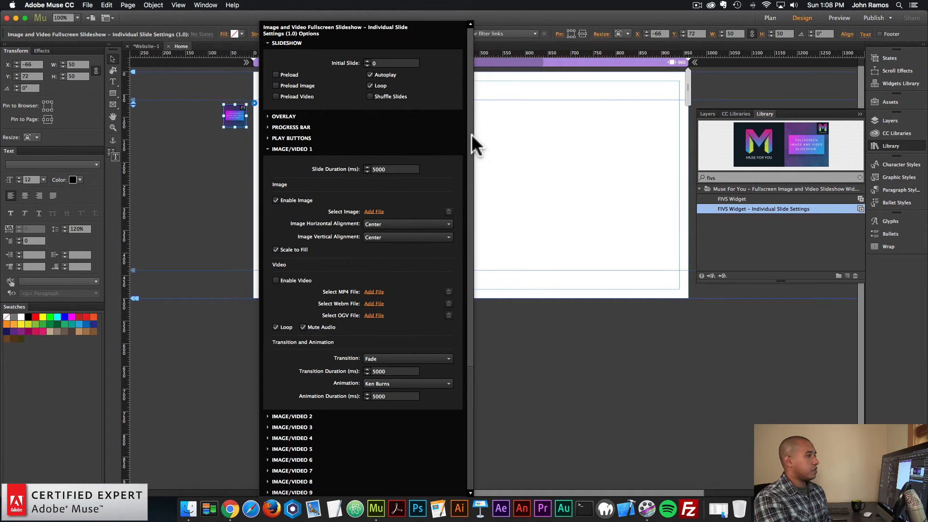
scroll(468, 127, "down", 2)
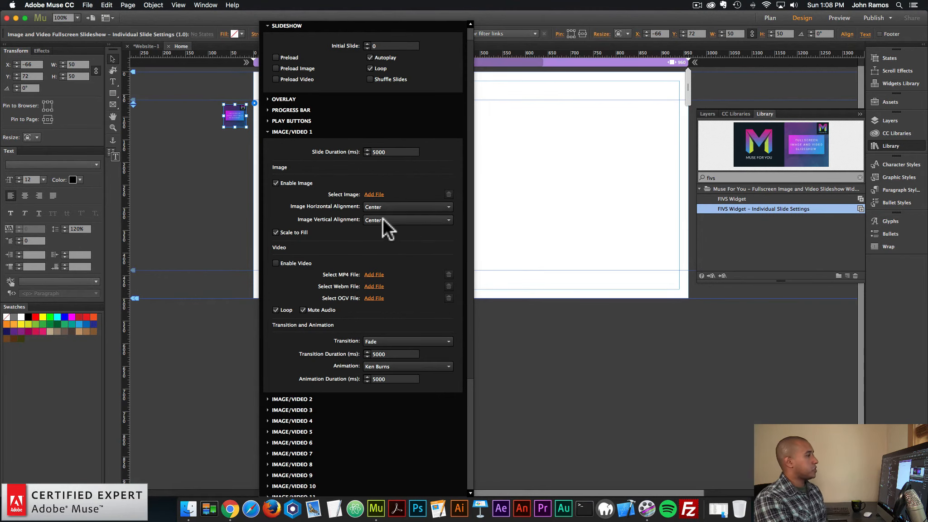
left_click(286, 134)
left_click(283, 207)
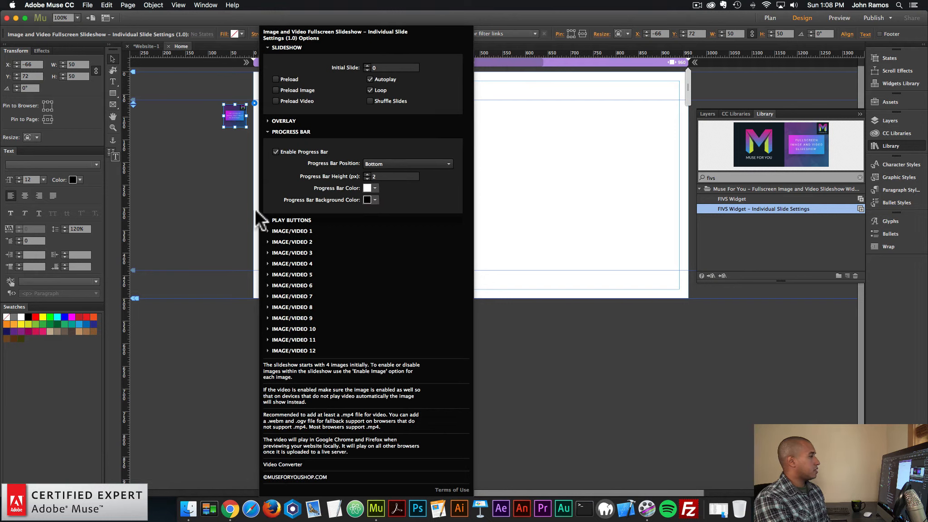
left_click(296, 218)
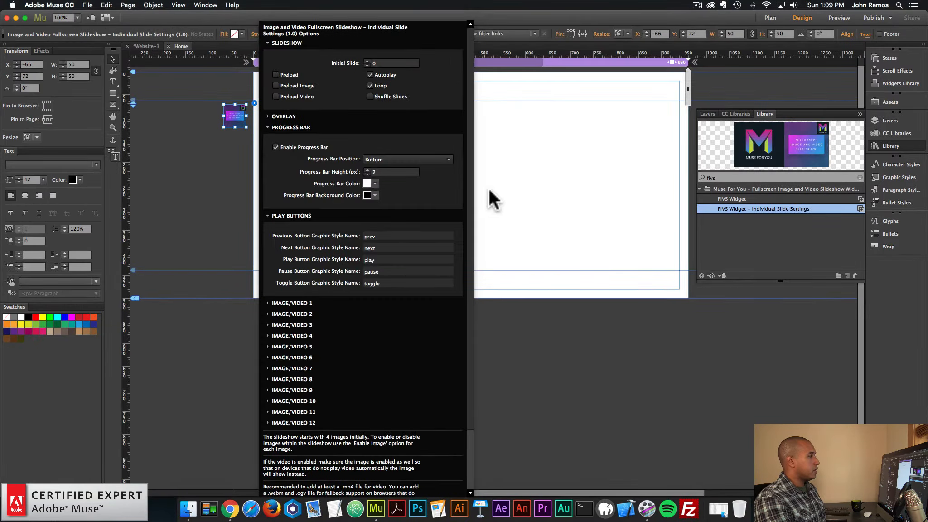
left_click(489, 187)
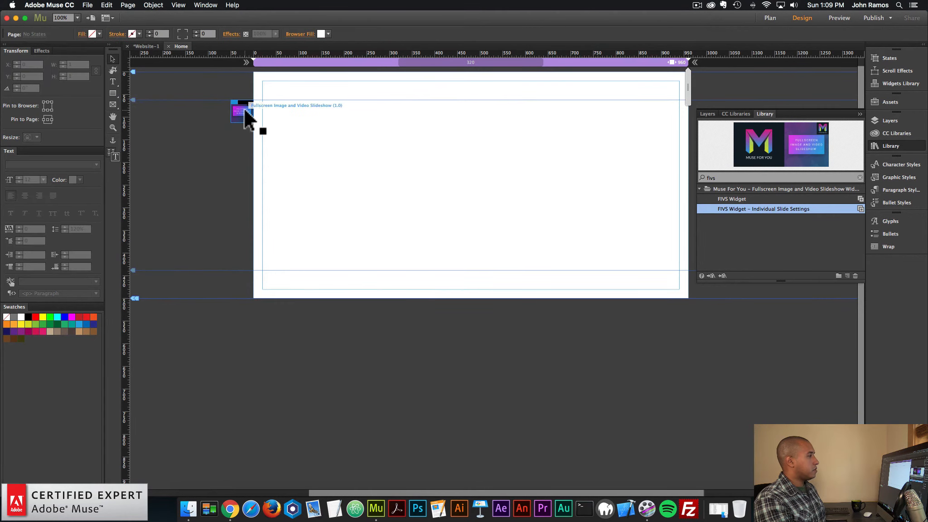
left_click(415, 149)
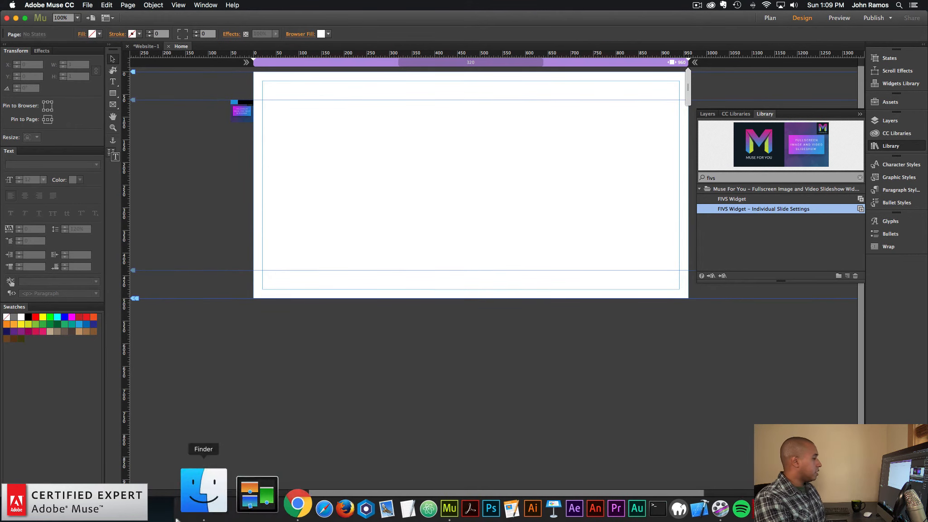
Place the circled arrow graphic from Finder onto the page at about X 407, Y 104
left_click(188, 508)
left_click_drag(393, 169, 409, 90)
left_click(440, 120)
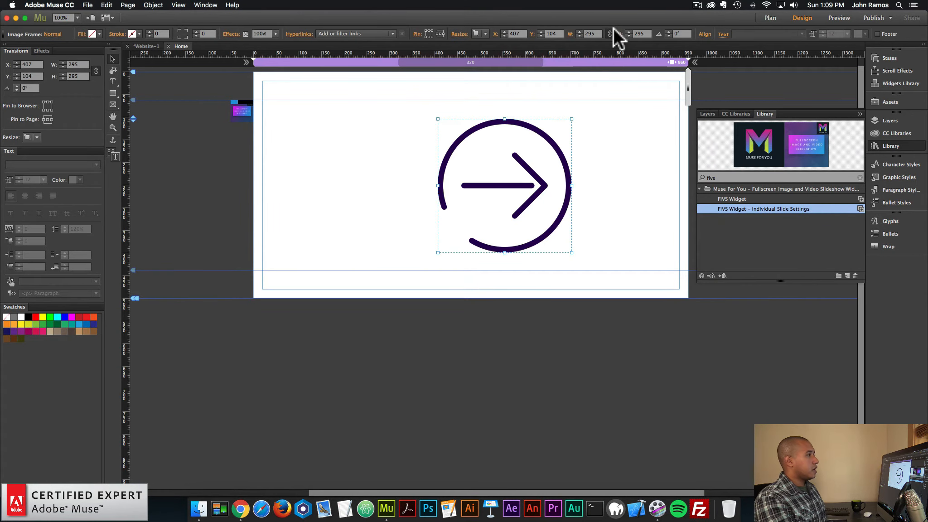
Resize the circled arrow proportionally to a width and height of 50
left_click_drag(597, 34, 530, 20)
type("100")
key("Return")
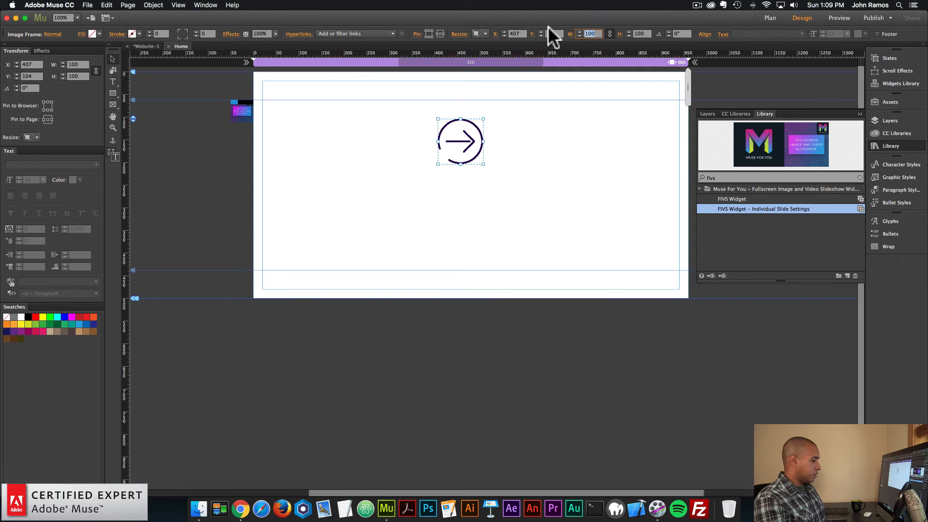
type("50")
key("Return")
Move the arrow to the page's right margin and place a copy pointing left at the left margin, at the same height
left_click_drag(451, 131, 668, 185)
key("super+c")
key("super+v")
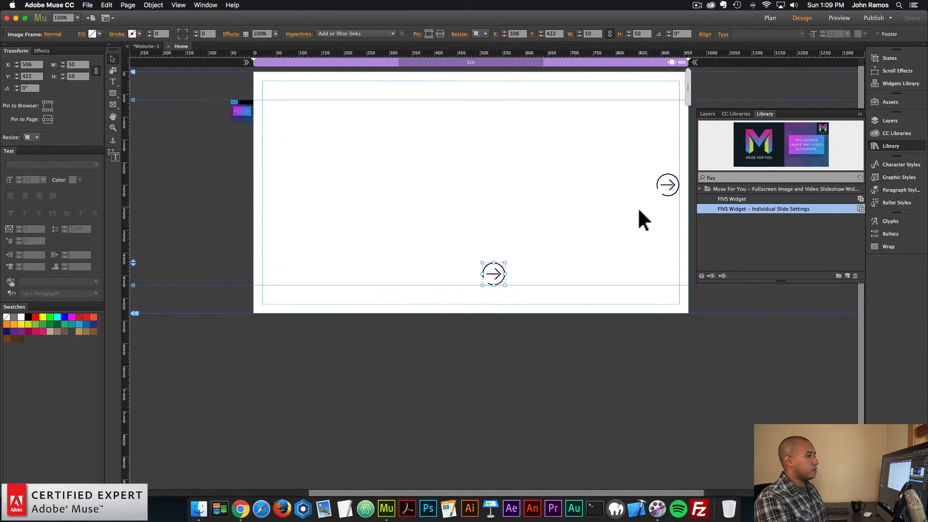
left_click_drag(492, 271, 259, 166)
left_click(383, 222)
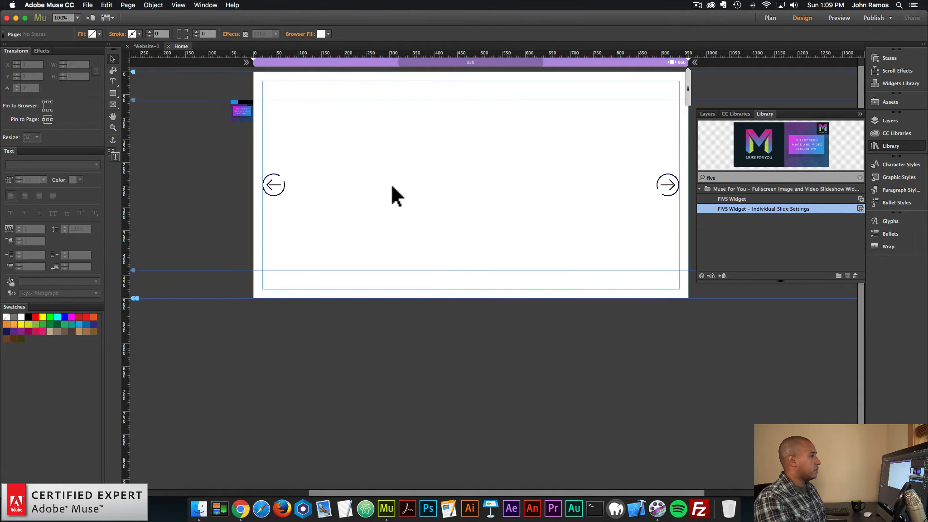
Create a graphic style named next from the arrow at the page's right margin
left_click(672, 184)
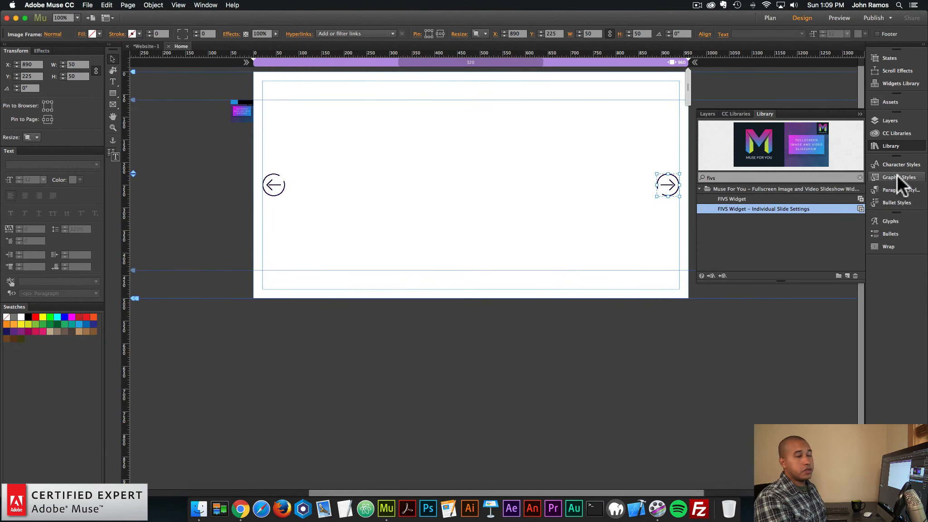
left_click(205, 5)
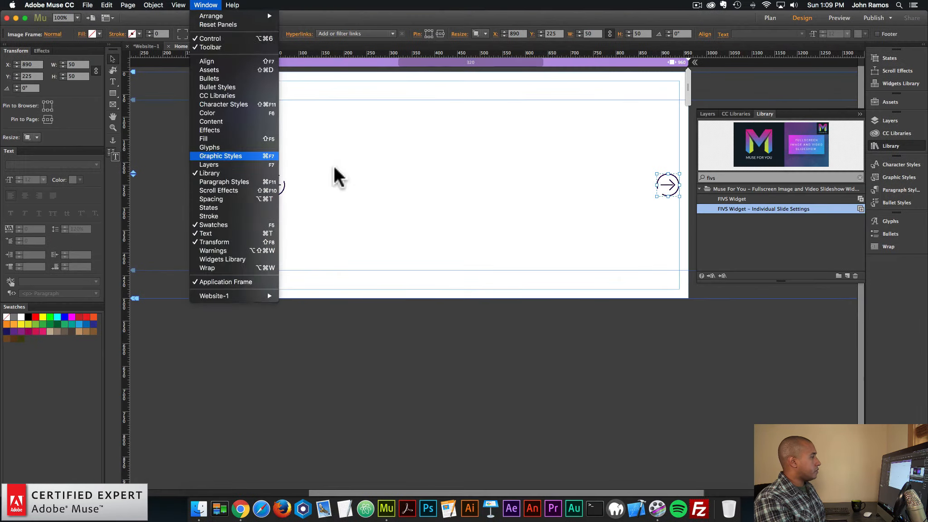
left_click(335, 168)
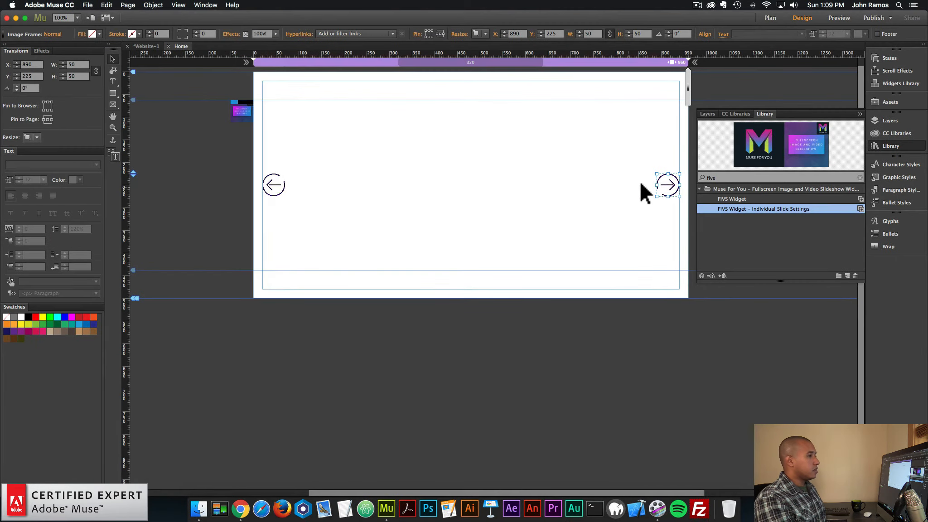
left_click(909, 178)
left_click(847, 218)
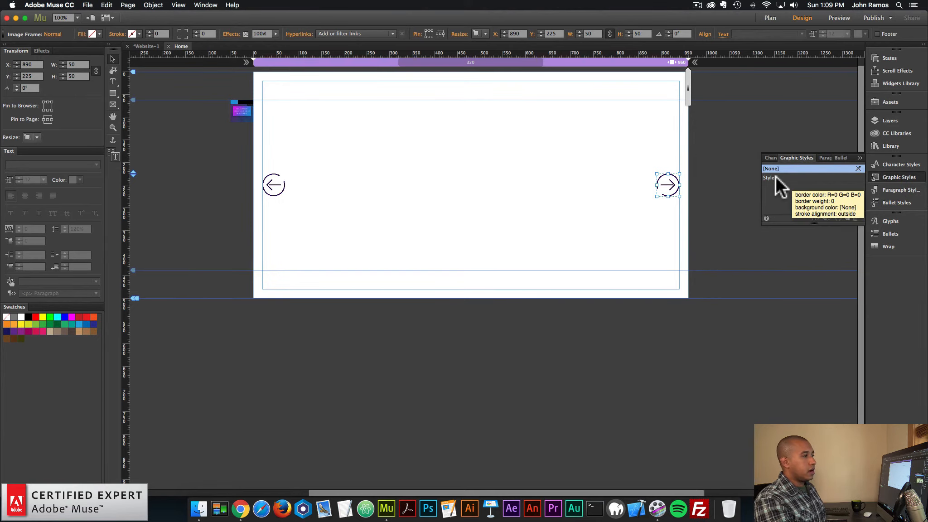
double_click(800, 178)
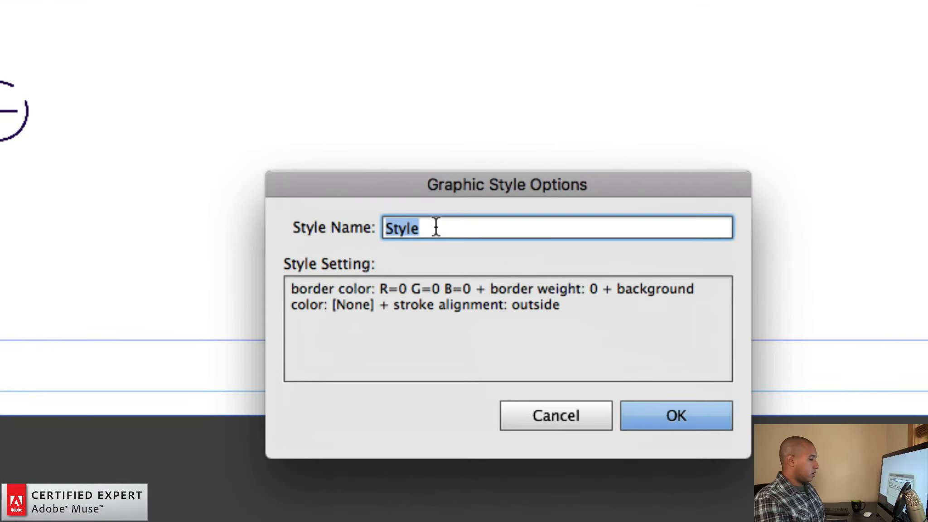
type("next")
key("Return")
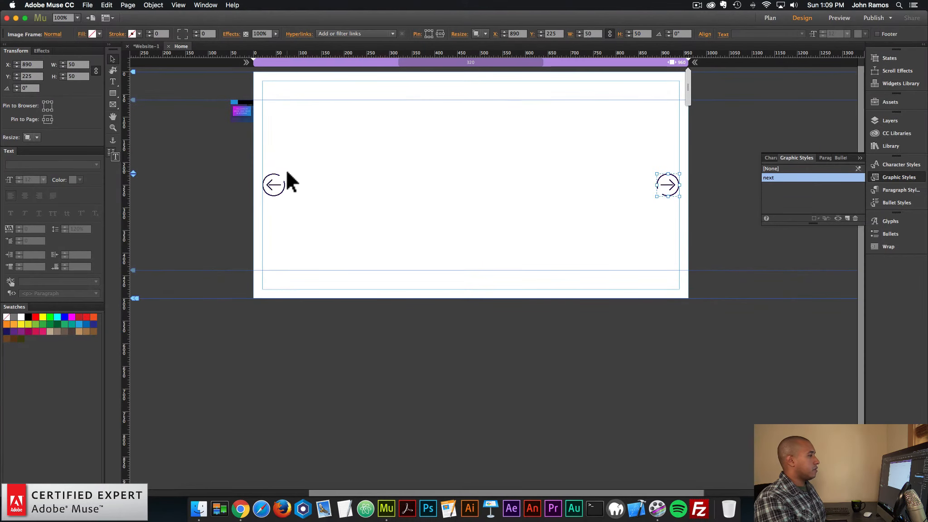
Create a graphic style named prev from the arrow at the page's left margin
left_click(273, 186)
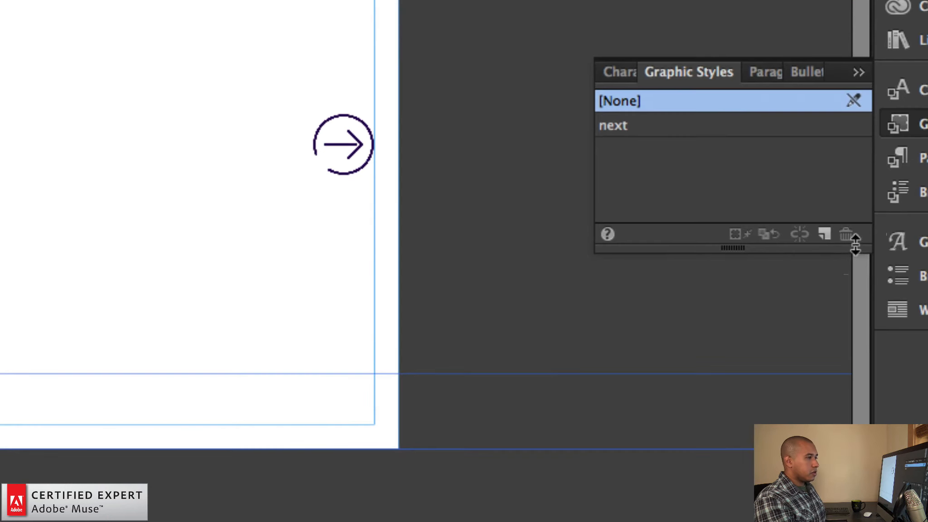
left_click(848, 218)
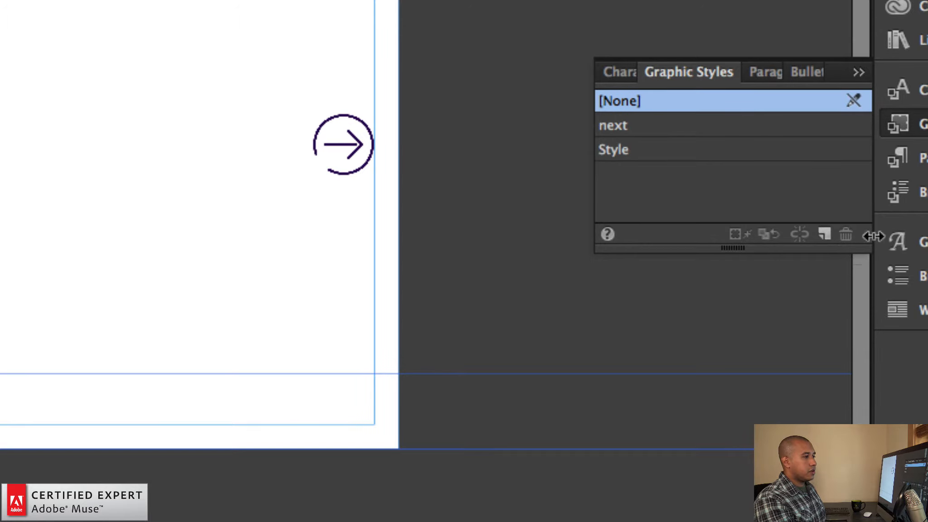
double_click(628, 147)
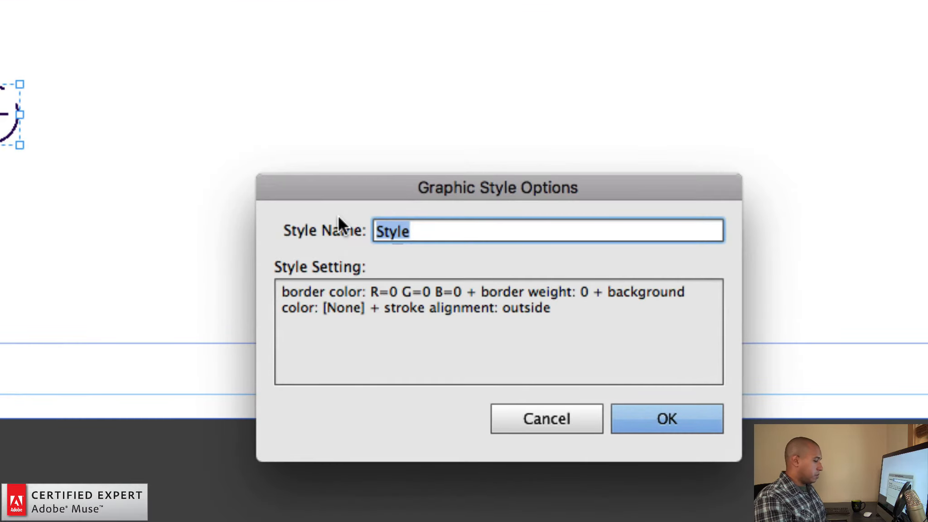
type("prev")
key("Return")
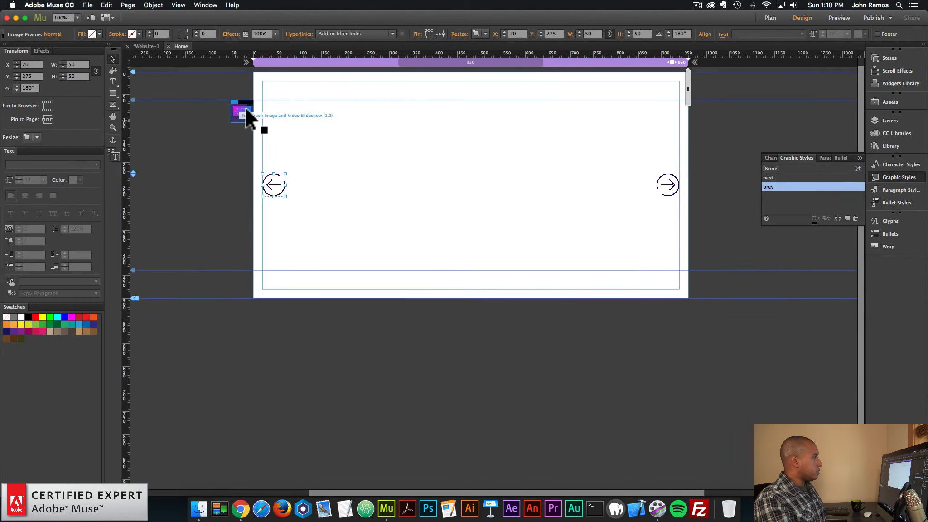
Check the previous and next button graphic style names in the slideshow widget's Play Buttons options
left_click(246, 108)
left_click(261, 97)
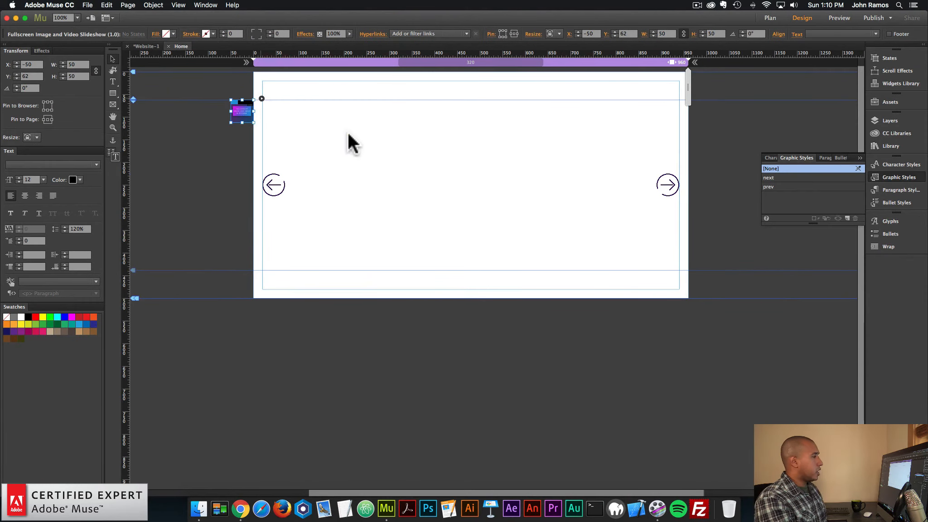
left_click(297, 166)
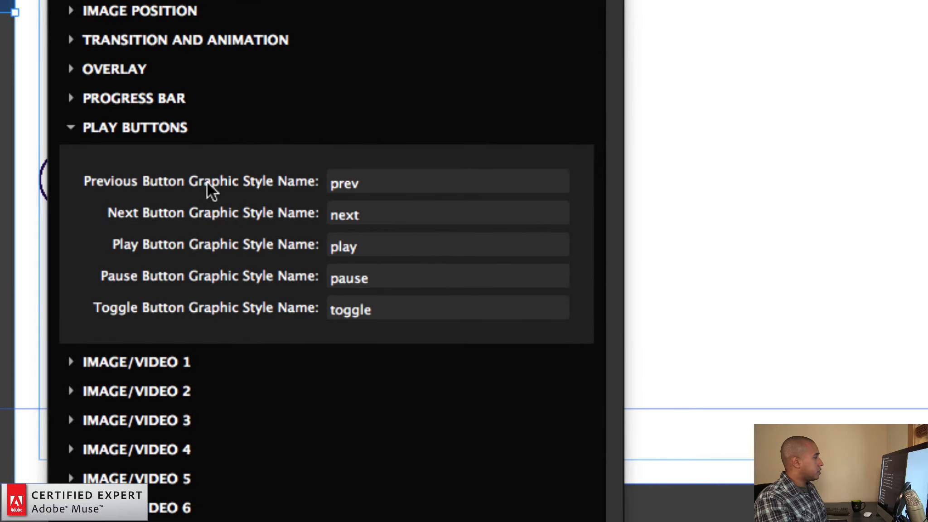
left_click(379, 183)
key("Tab")
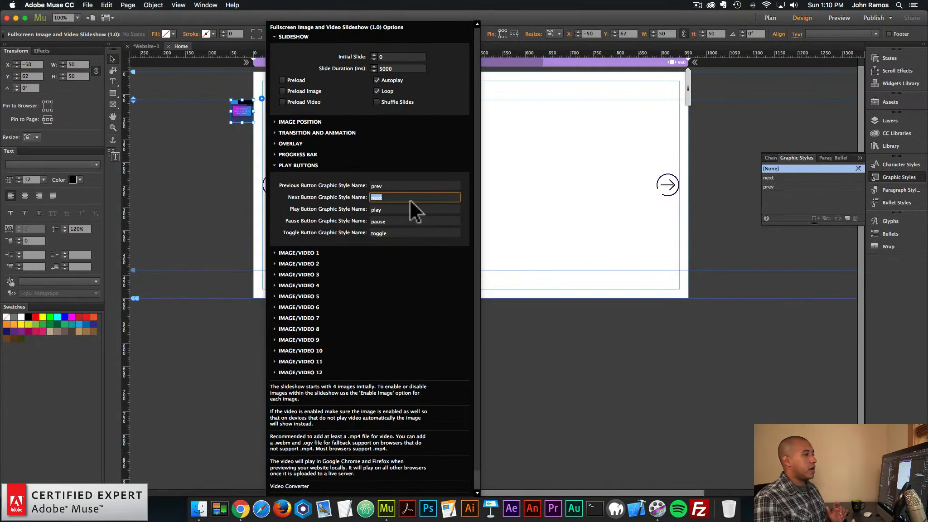
left_click(583, 179)
Preview the page in the browser and advance the slides with the next arrow
left_click(87, 5)
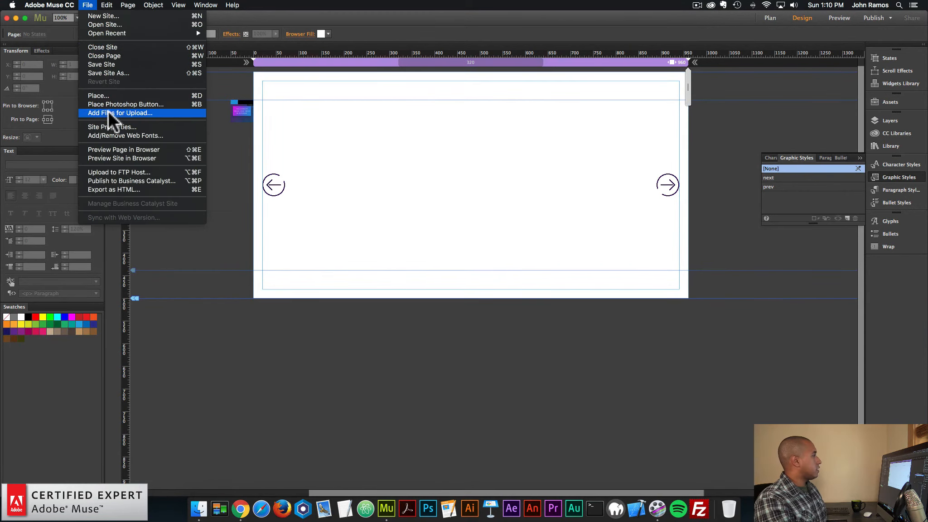
left_click(112, 146)
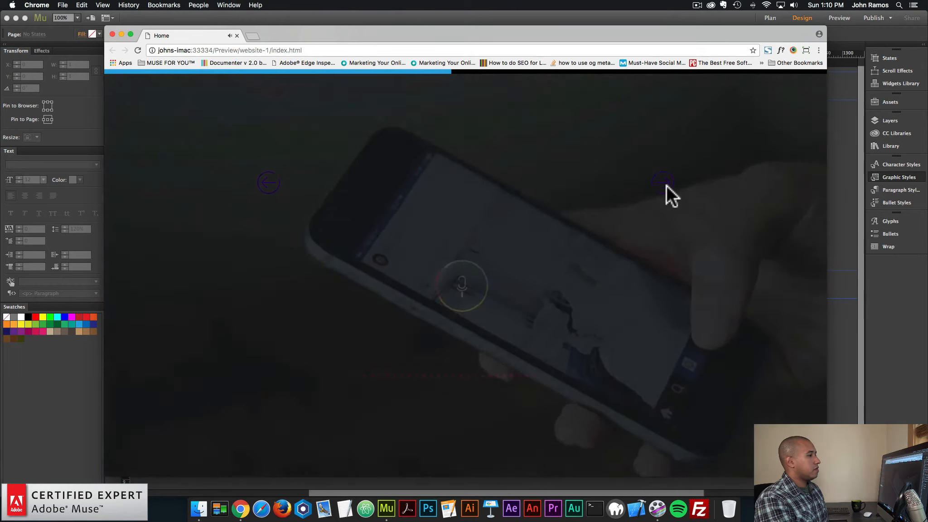
left_click(667, 185)
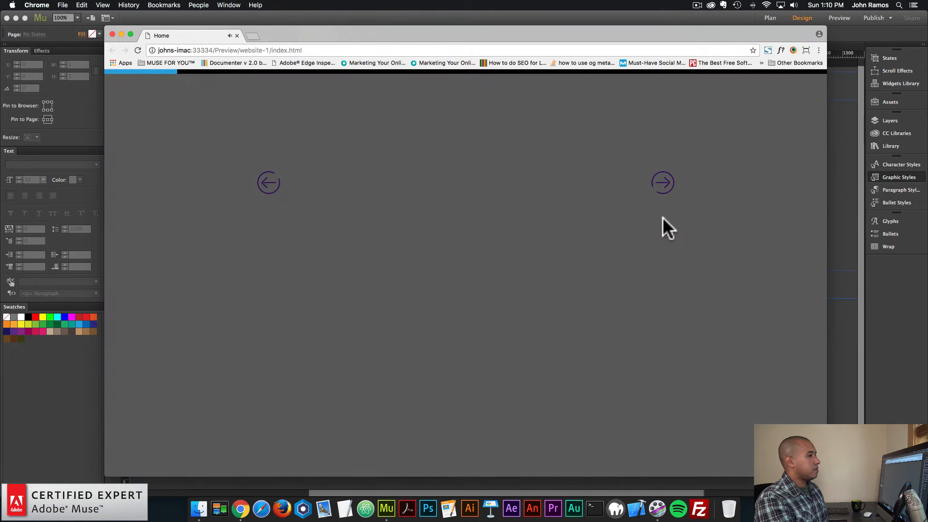
left_click(663, 184)
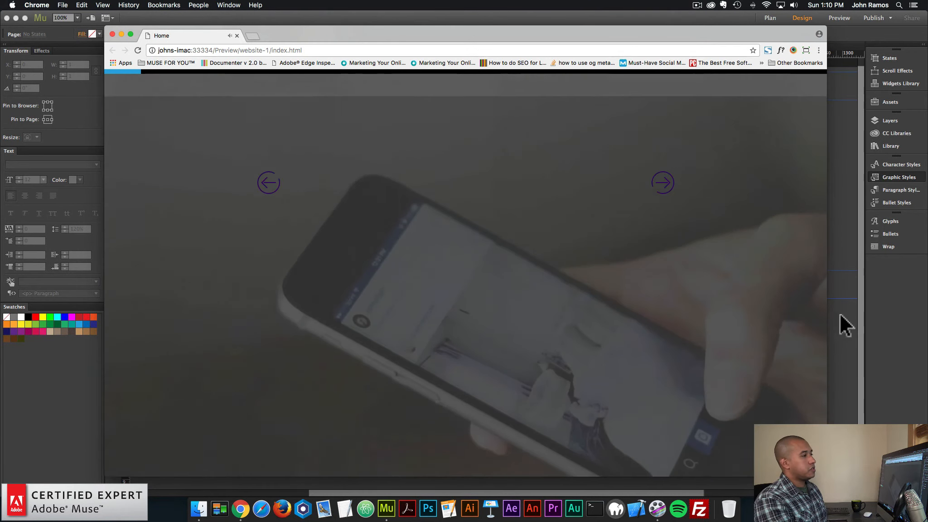
Back in Adobe Muse, pin the next arrow to the page's right side and the previous arrow to its left side
left_click(848, 295)
left_click(671, 186)
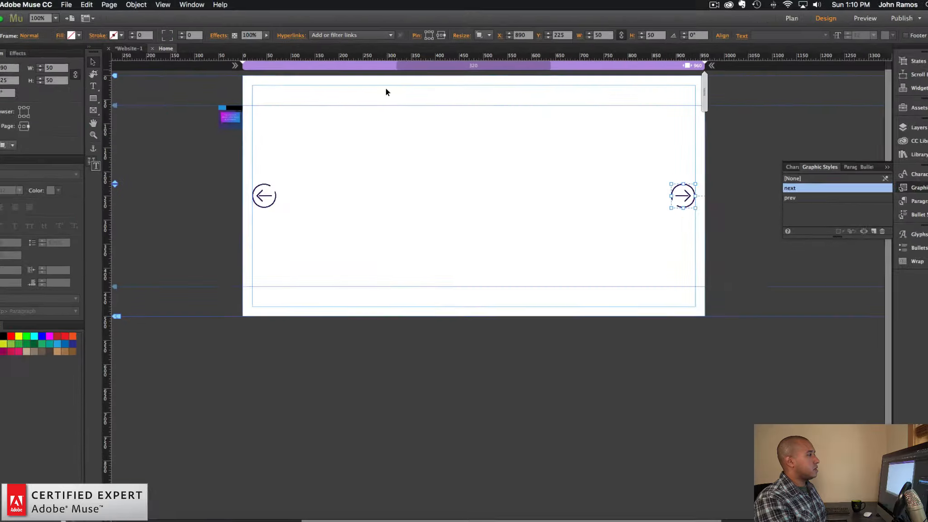
left_click(272, 186)
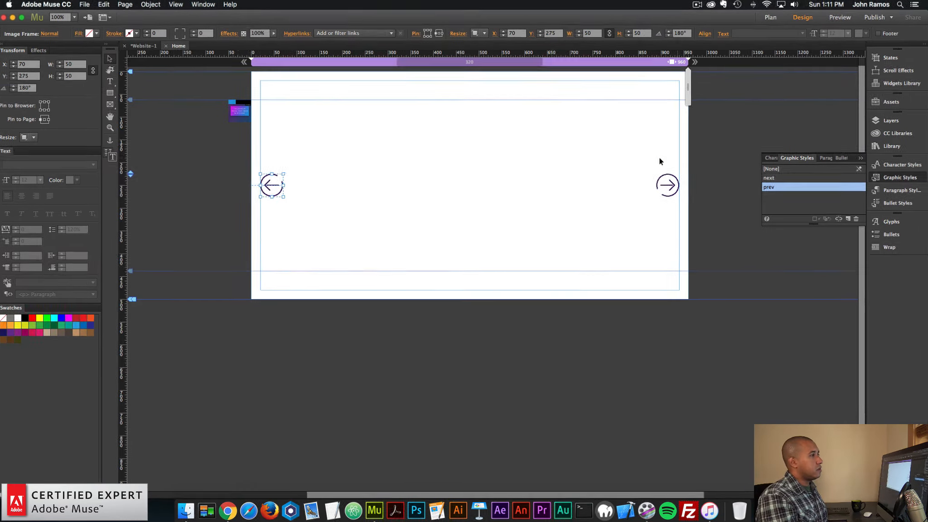
Preview the page in the browser to check the pinned arrows and close the preview tabs
left_click(86, 5)
left_click(113, 158)
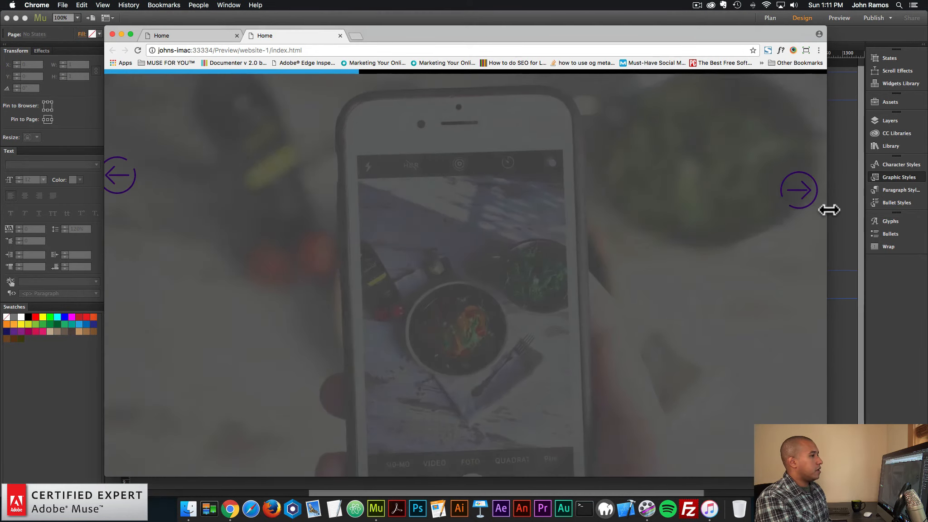
left_click(844, 204)
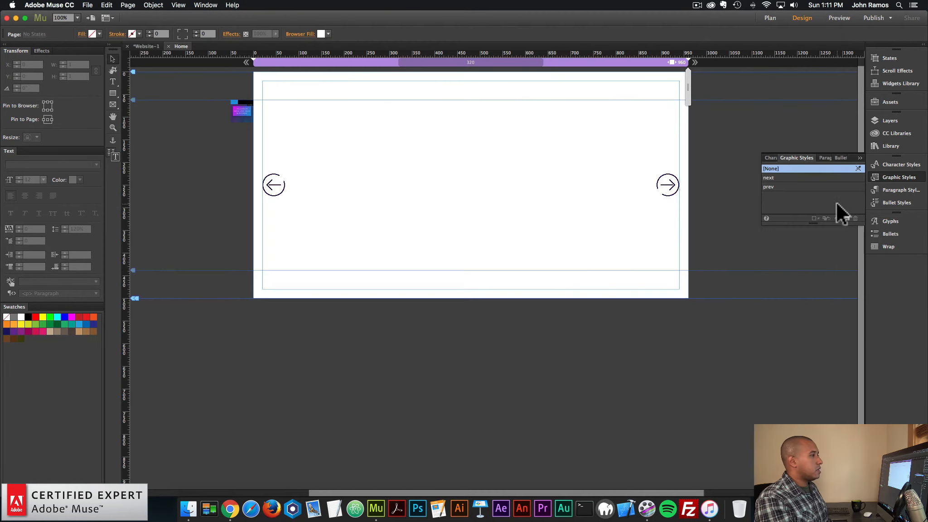
left_click(678, 181)
left_click(231, 509)
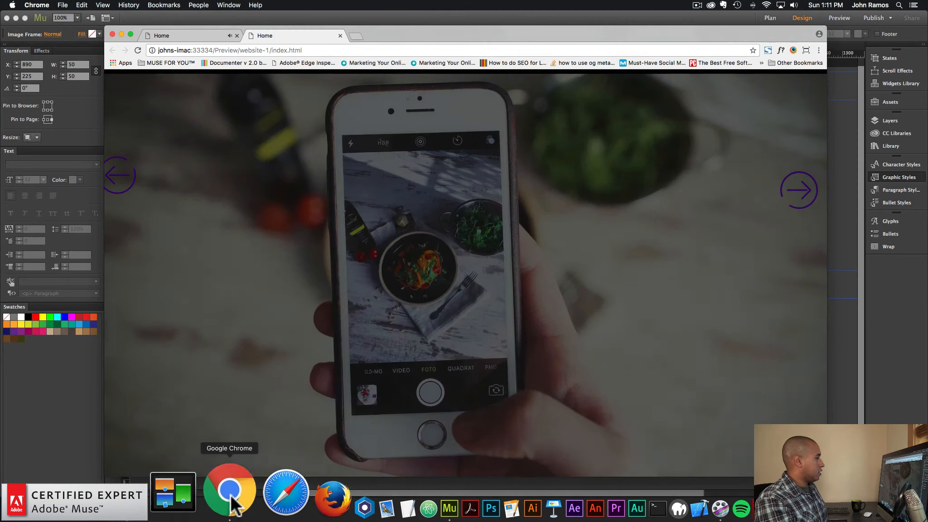
left_click(237, 35)
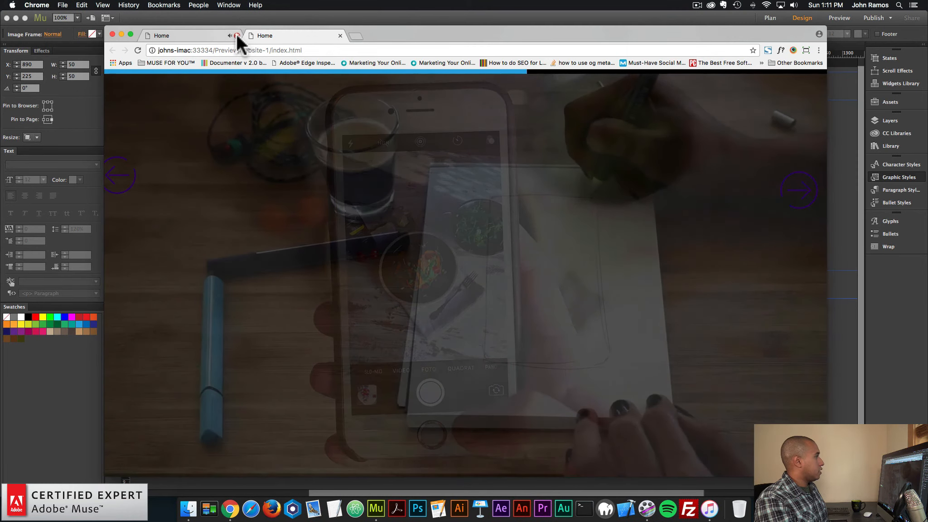
left_click(113, 34)
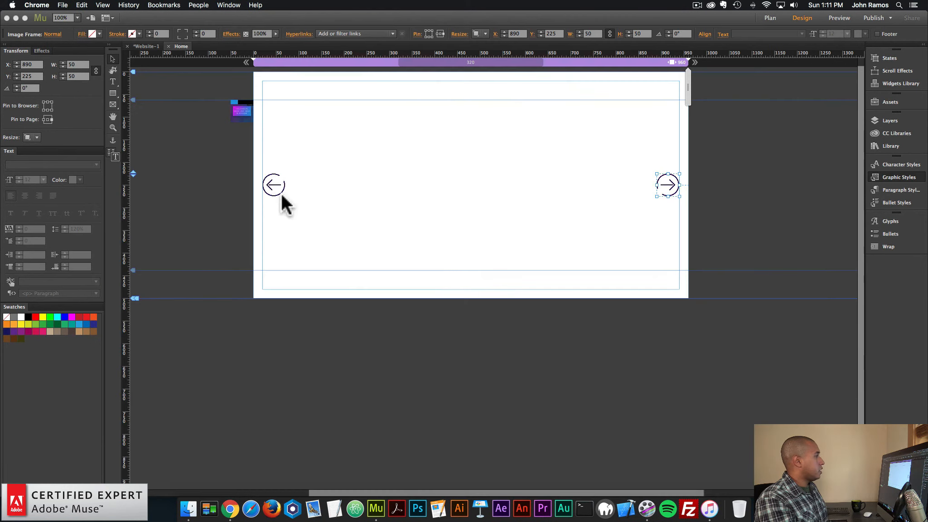
Turn off responsive resizing for both the previous and next arrows
left_click(276, 190)
left_click(674, 183, "shift")
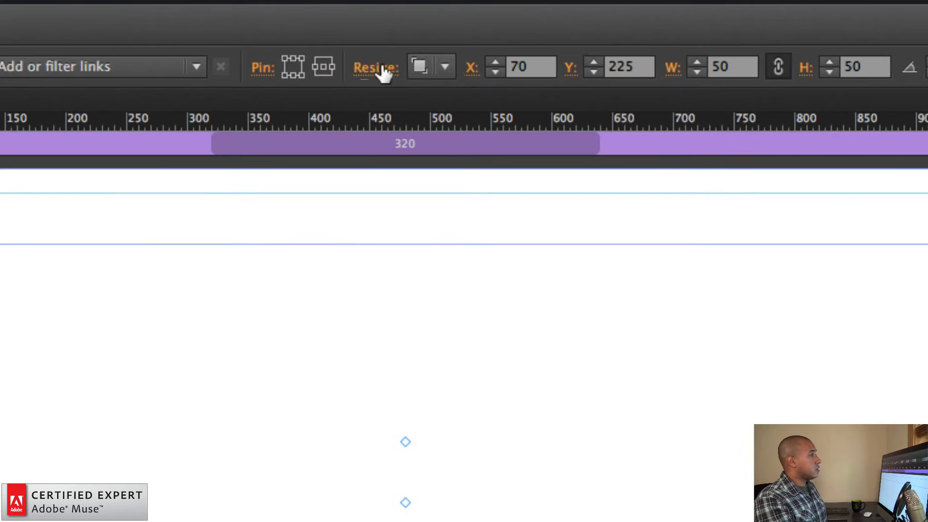
left_click(486, 34)
left_click(456, 88)
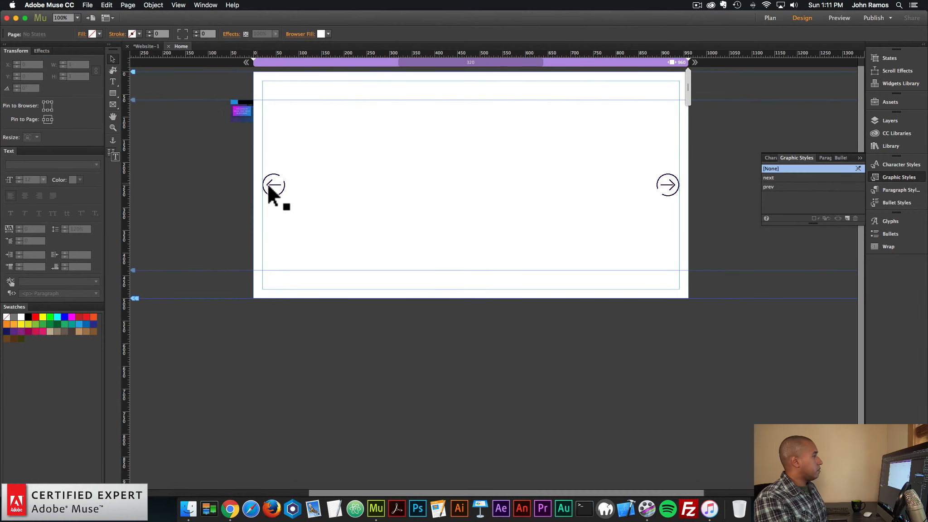
left_click(270, 183)
left_click(466, 189)
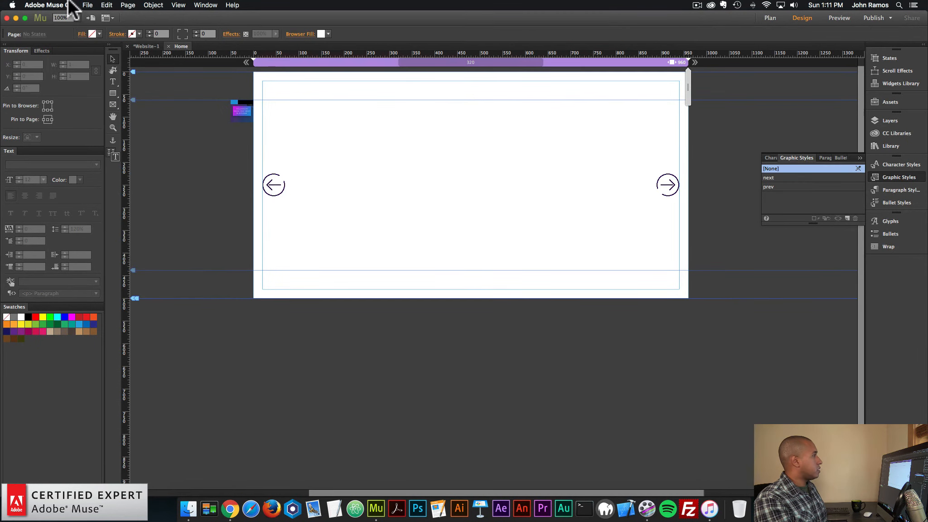
Preview the page again, test the next arrow at the browser's edge, and close the preview
left_click(88, 5)
left_click(120, 147)
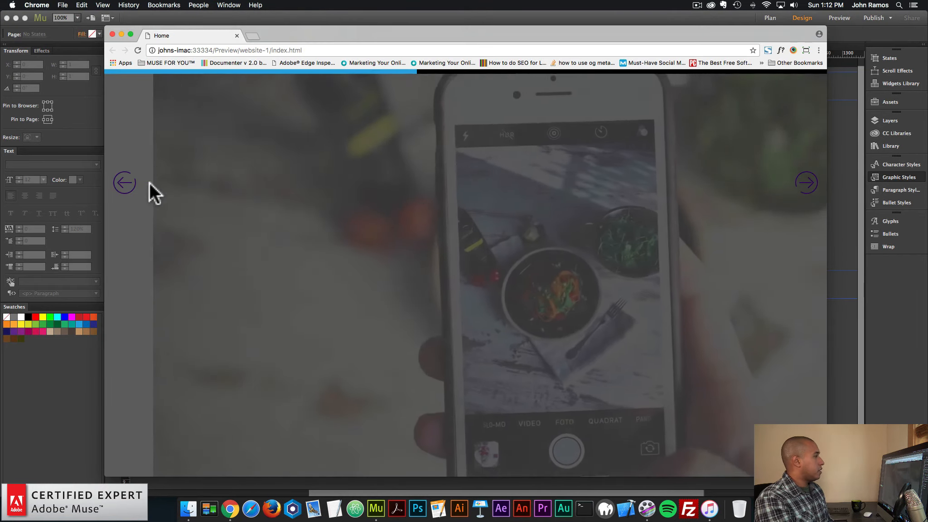
left_click(810, 180)
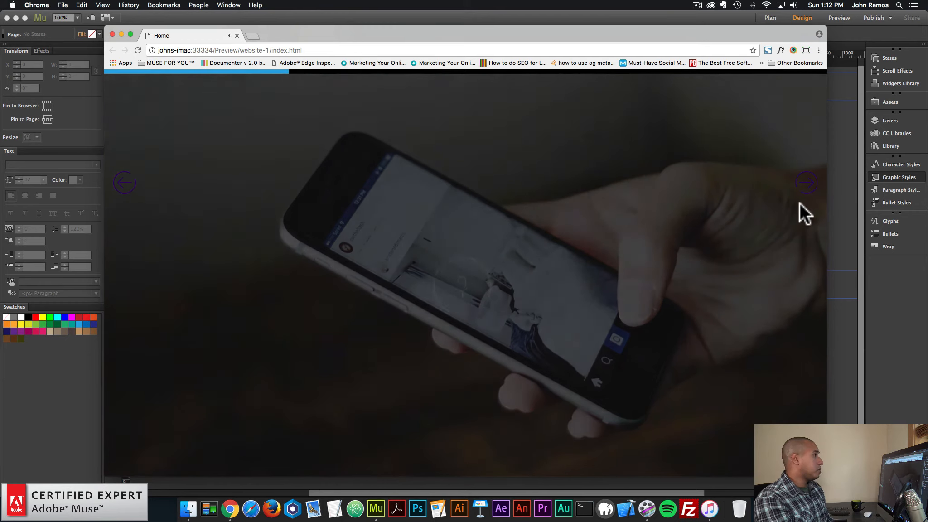
left_click(801, 184)
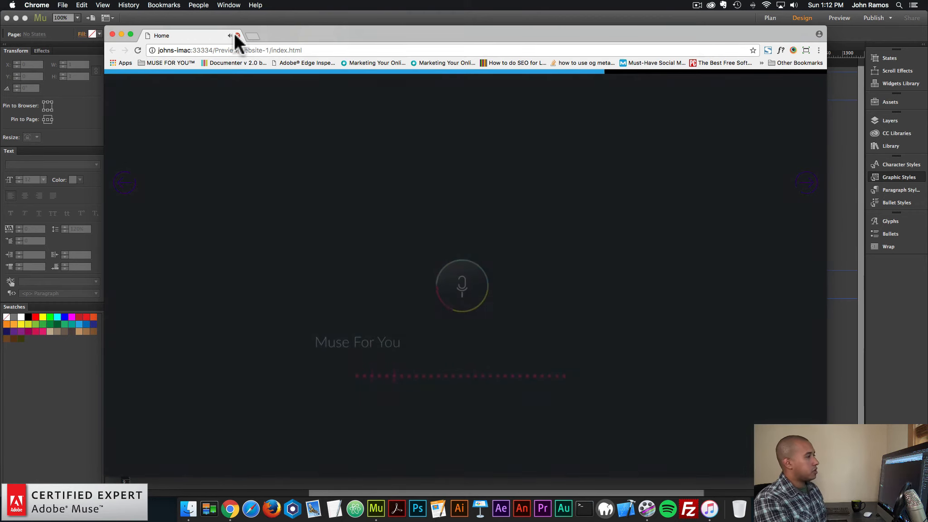
left_click(237, 35)
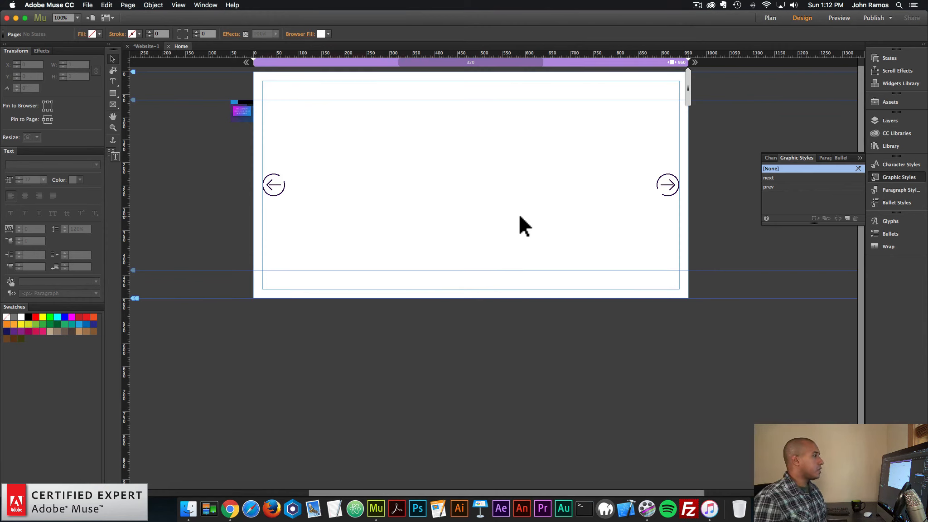
Review the graphic styles assigned to the two arrows and the slideshow widget's options
left_click(277, 183)
left_click(672, 181)
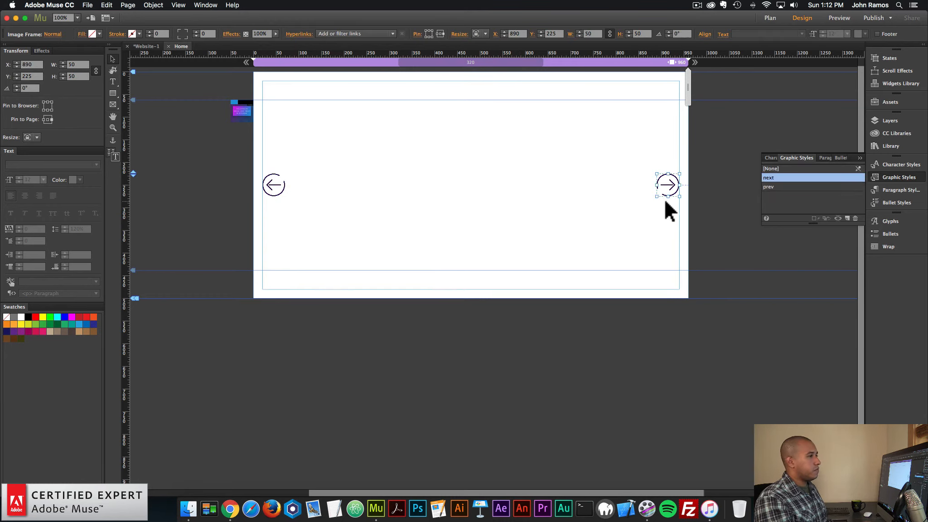
left_click(662, 208)
left_click(672, 181)
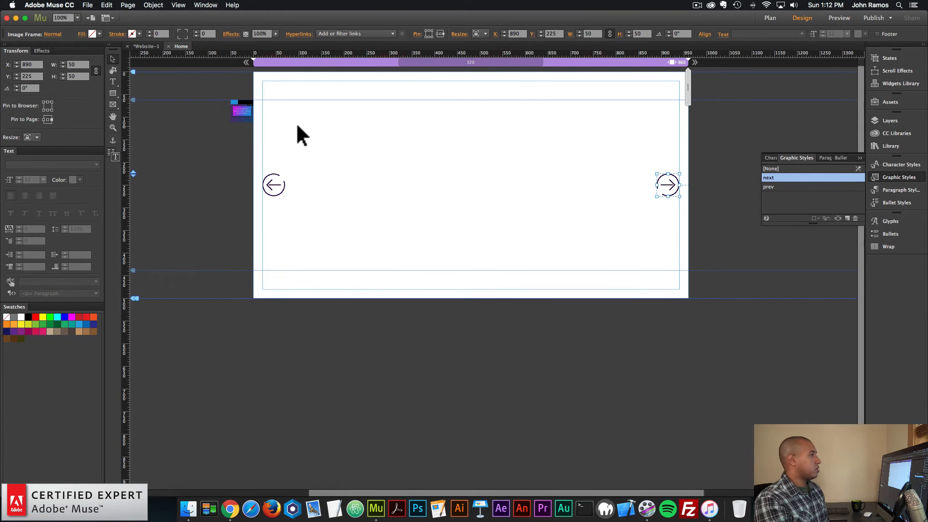
left_click(250, 104)
left_click(262, 98)
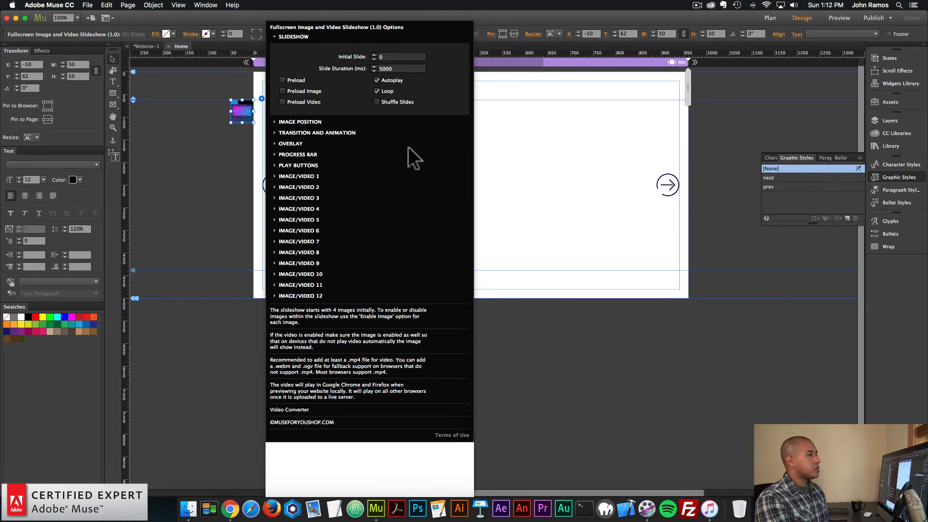
left_click(525, 151)
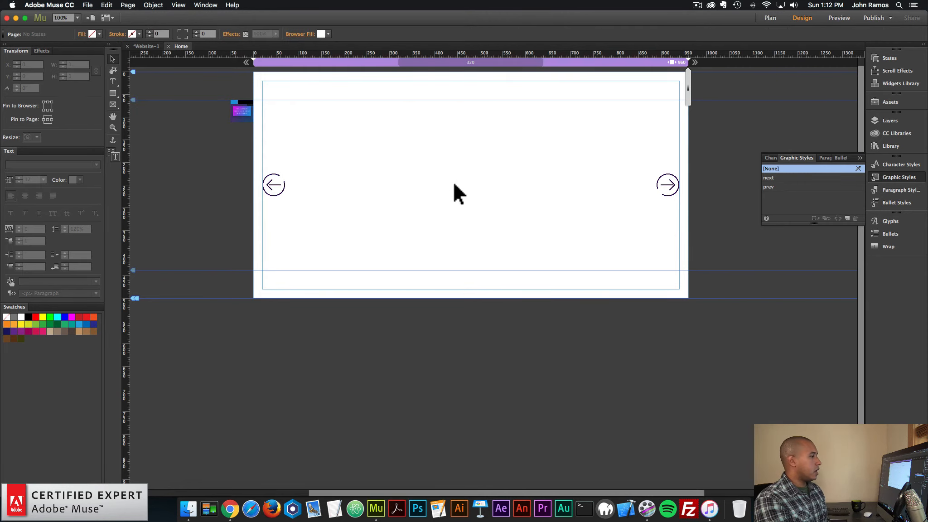
Select the next arrow to check its assigned graphic style and pin setting
left_click(282, 182)
left_click_drag(694, 157, 219, 252)
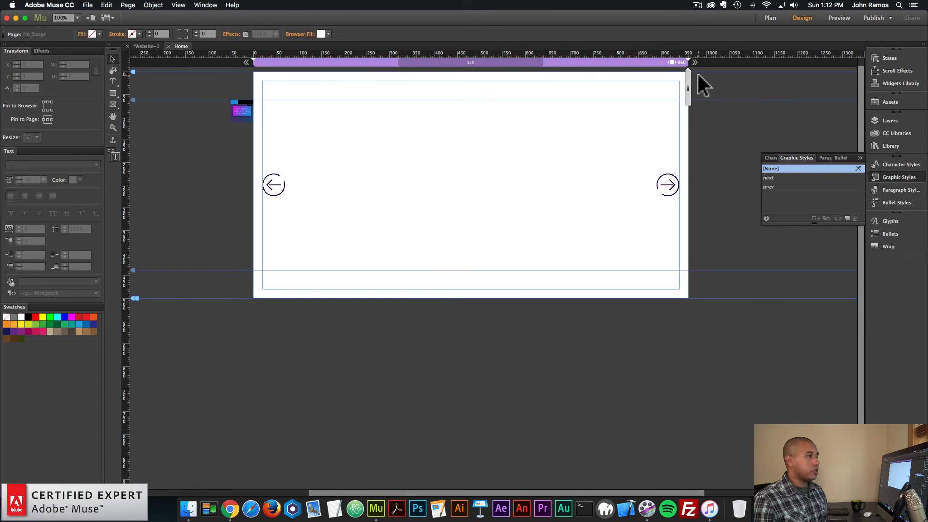
left_click_drag(679, 202, 607, 183)
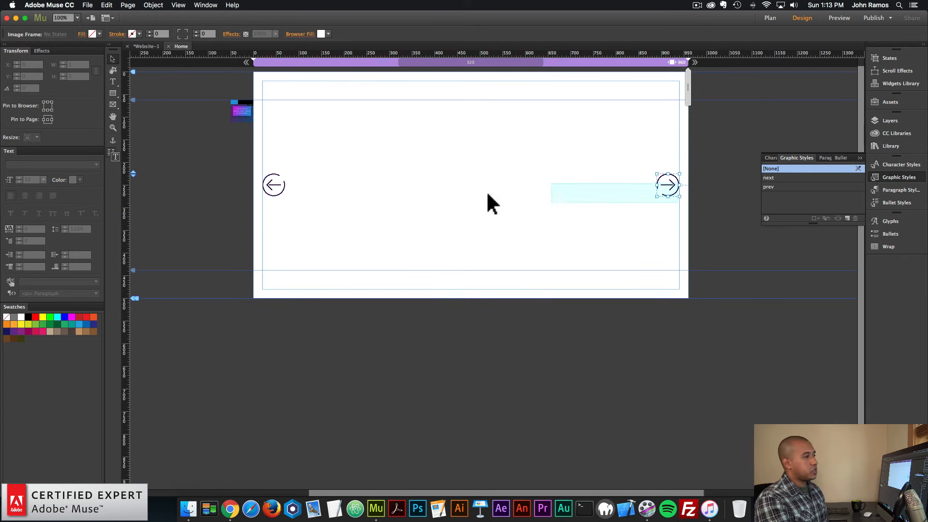
left_click(666, 187)
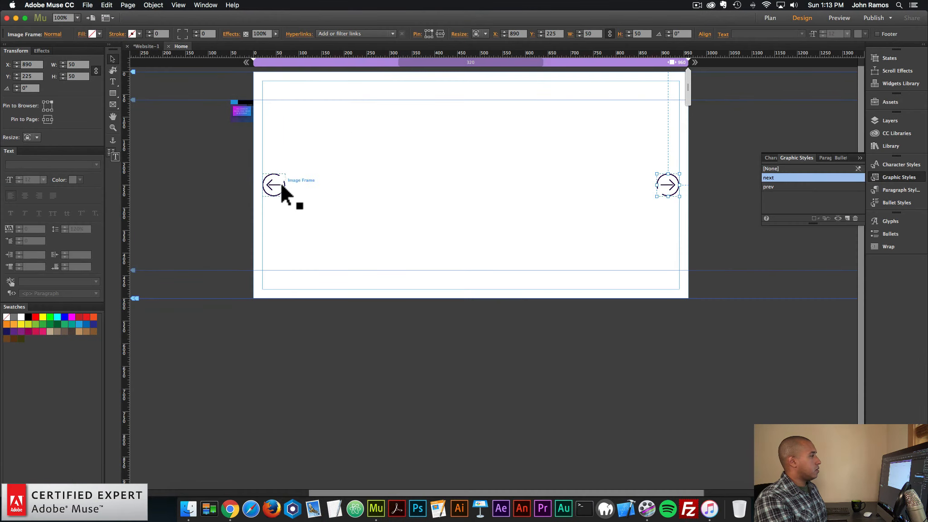
left_click(213, 245)
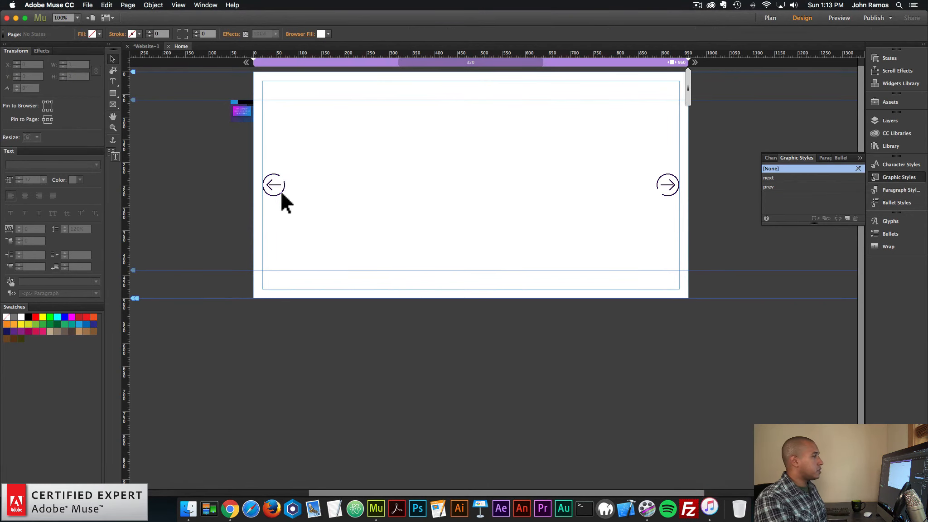
Move the previous and next arrows down below the page's vertical middle, keeping them level with each other
left_click_drag(275, 190, 275, 213)
left_click(669, 186, "shift")
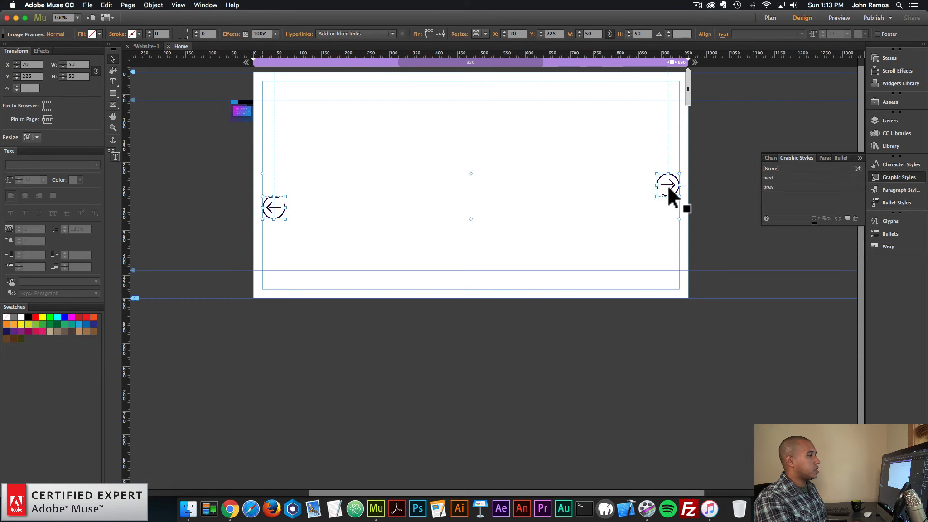
left_click_drag(669, 186, 664, 229)
left_click(653, 223)
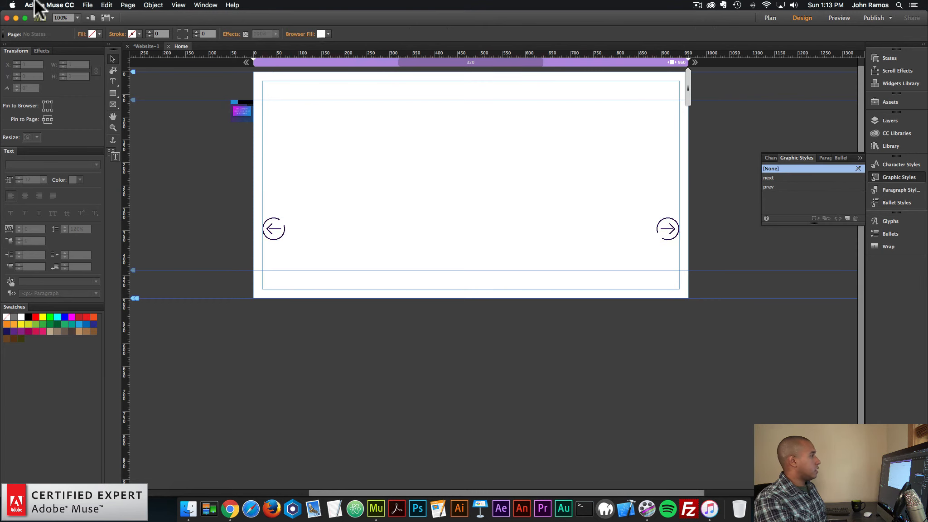
Preview the page in the browser to check the lowered arrows, and close the preview
left_click(87, 5)
left_click(119, 151)
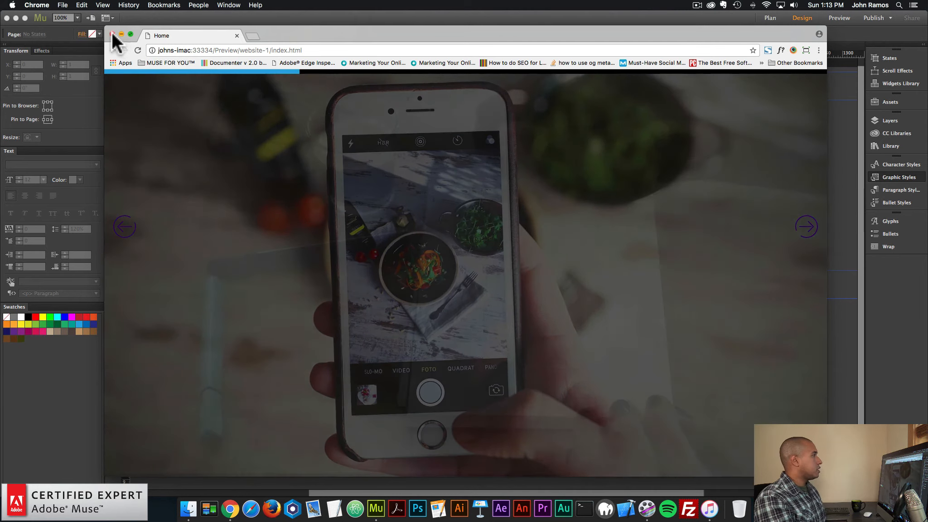
left_click(112, 34)
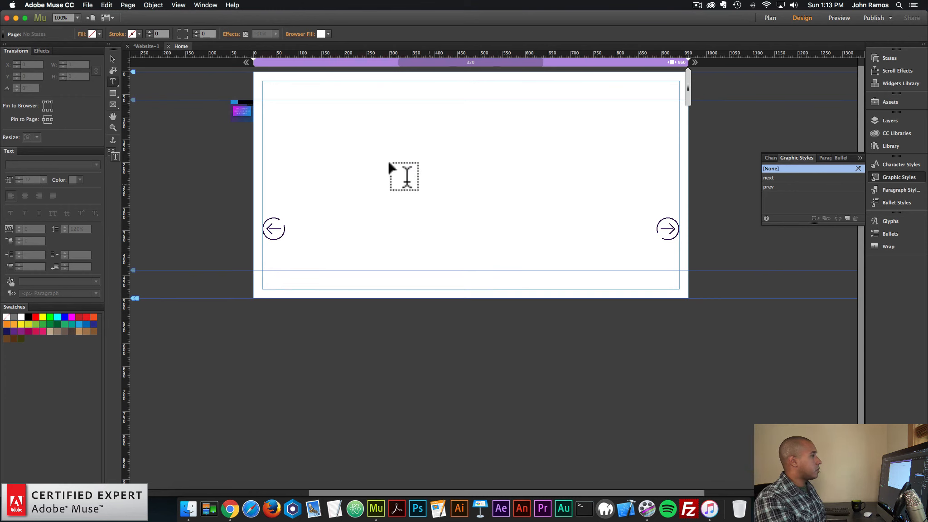
Add a text frame about 561 by 145 px between the arrows, reading "digital agency" in Futura PT Bold Bold at size 120
mouse_move(361, 146)
left_mouse_down()
mouse_move(541, 203)
mouse_move(615, 211)
left_mouse_up()
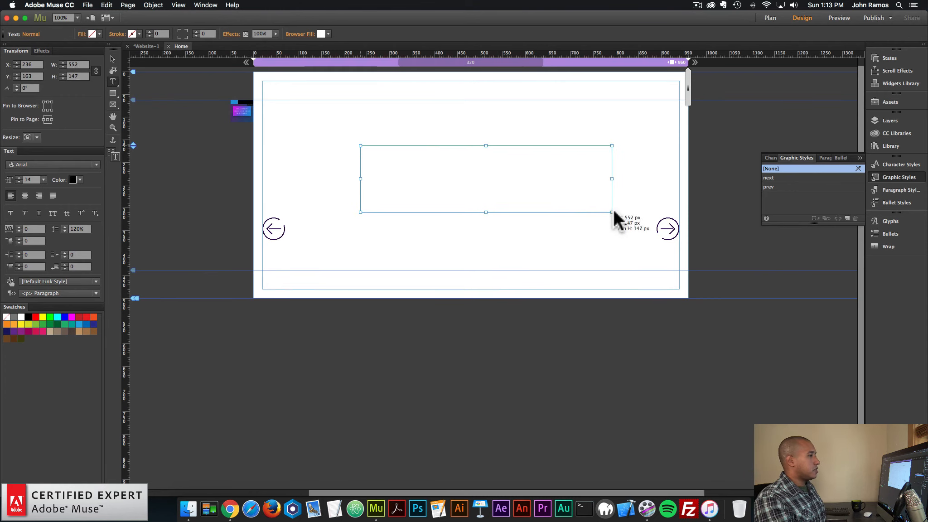
left_click(525, 175)
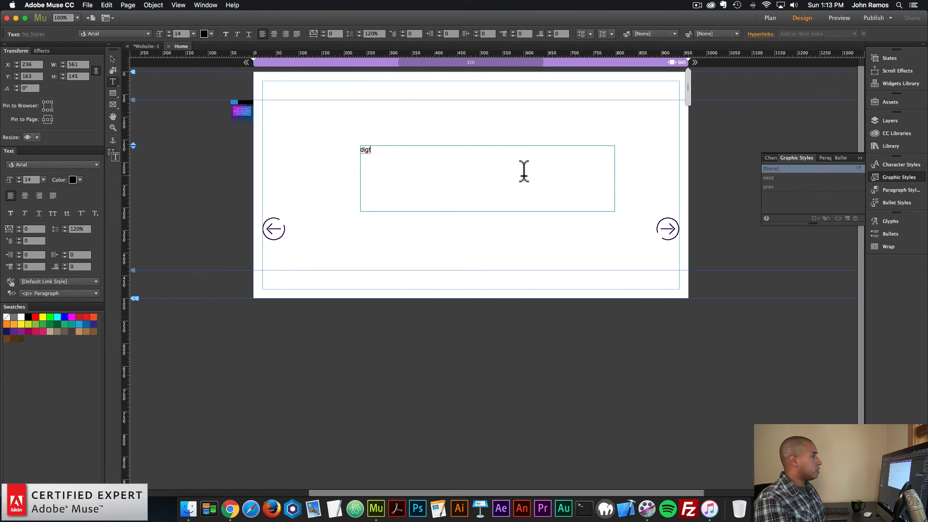
key("super+a")
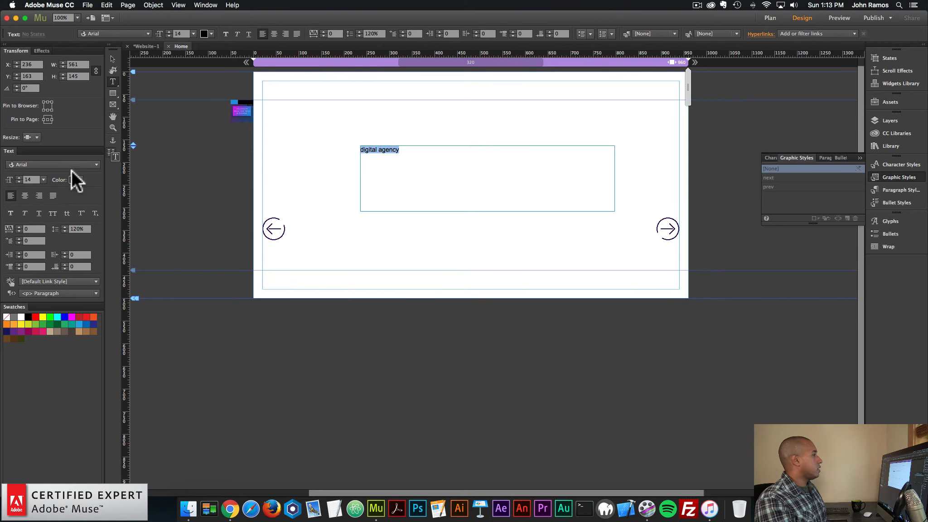
left_click(42, 165)
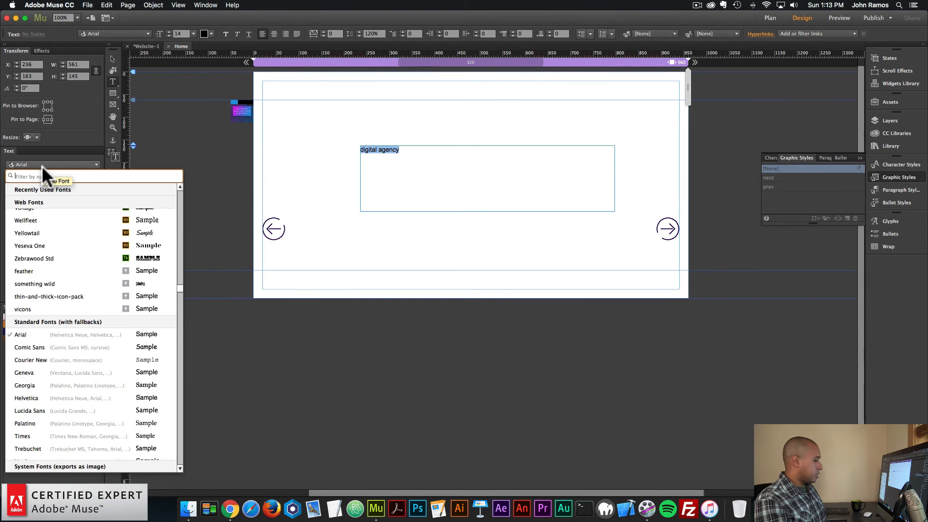
type("futura")
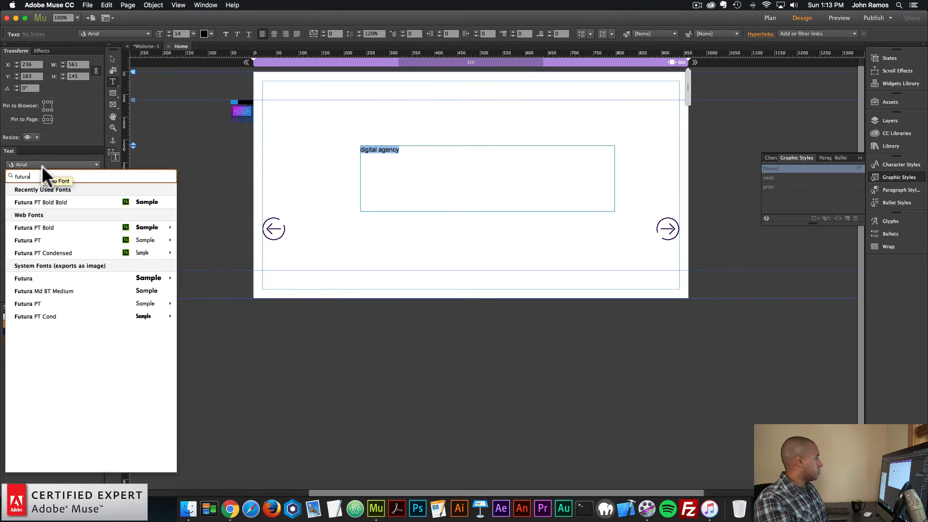
left_click(50, 201)
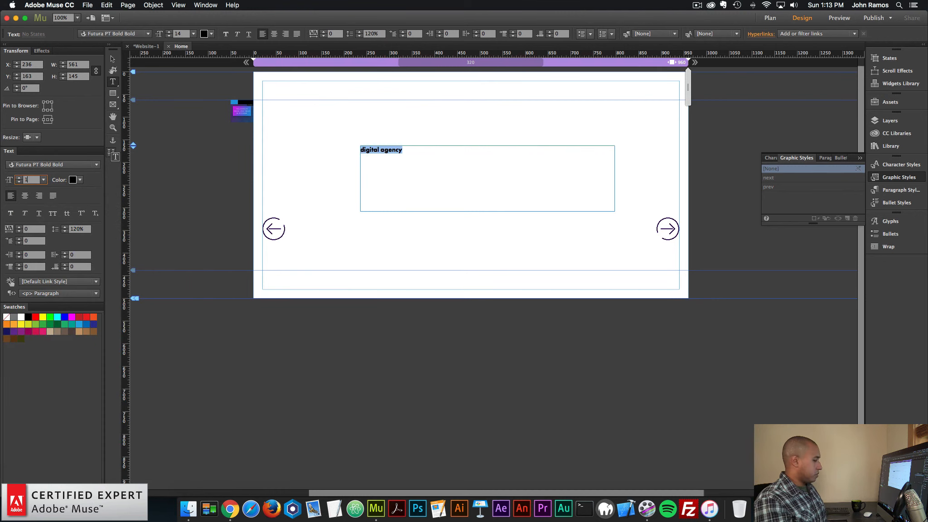
key("Return")
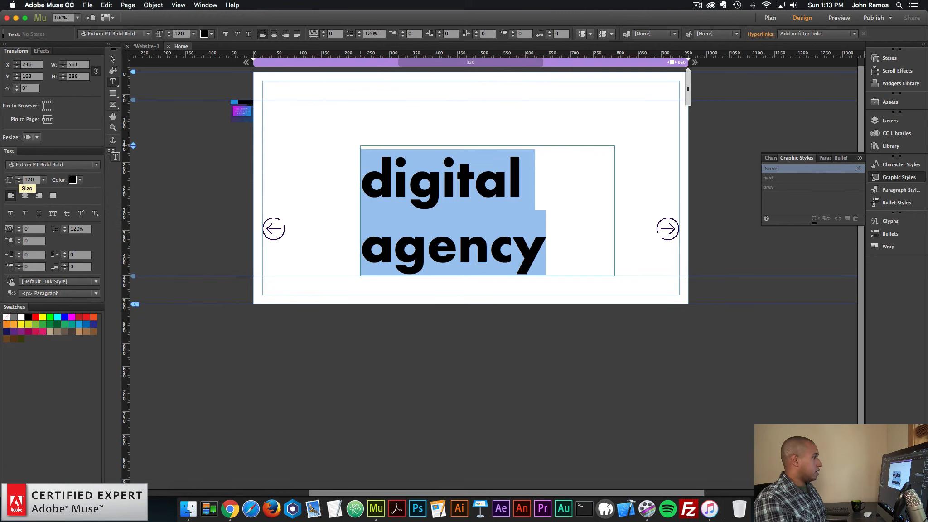
Try uppercase on the "digital agency" text, switch it to lowercase, and set its letter spacing to 5
left_click(52, 214)
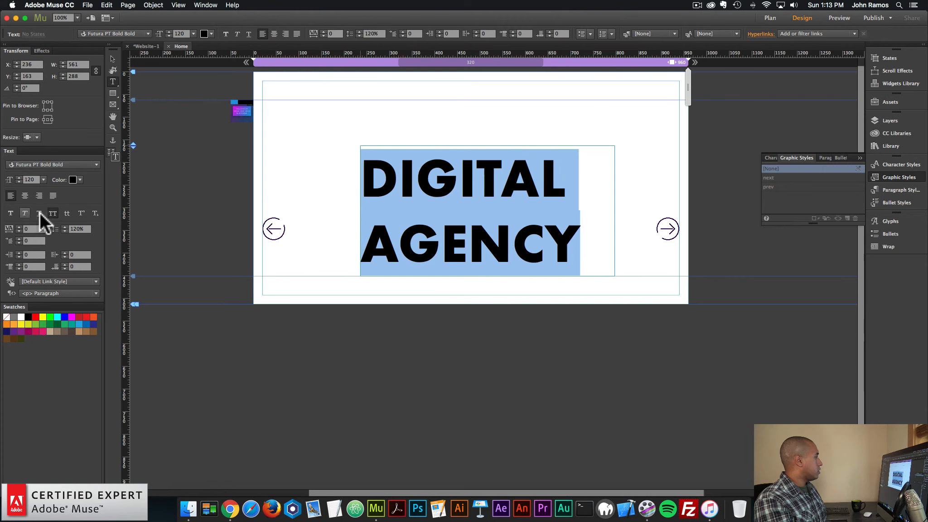
left_click(67, 213)
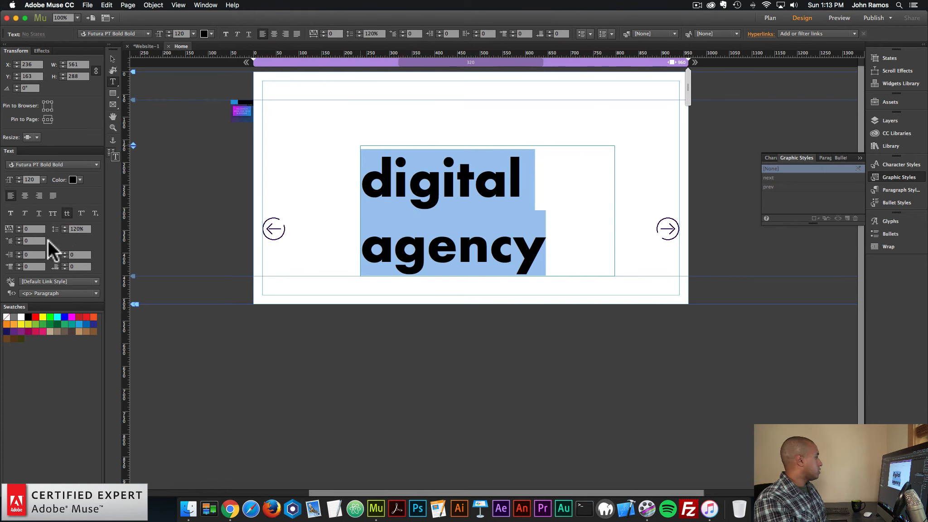
left_click(20, 226)
left_click(19, 226)
left_click(20, 226)
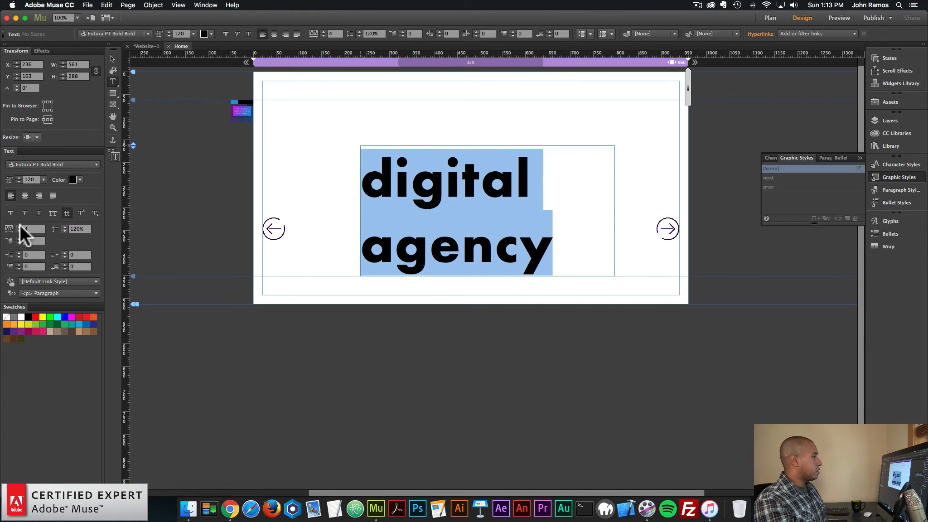
left_click(20, 226)
left_click(20, 226)
Widen the "digital agency" frame to about 933 px so the words fit on one line, and centre-align the text
left_click(113, 59)
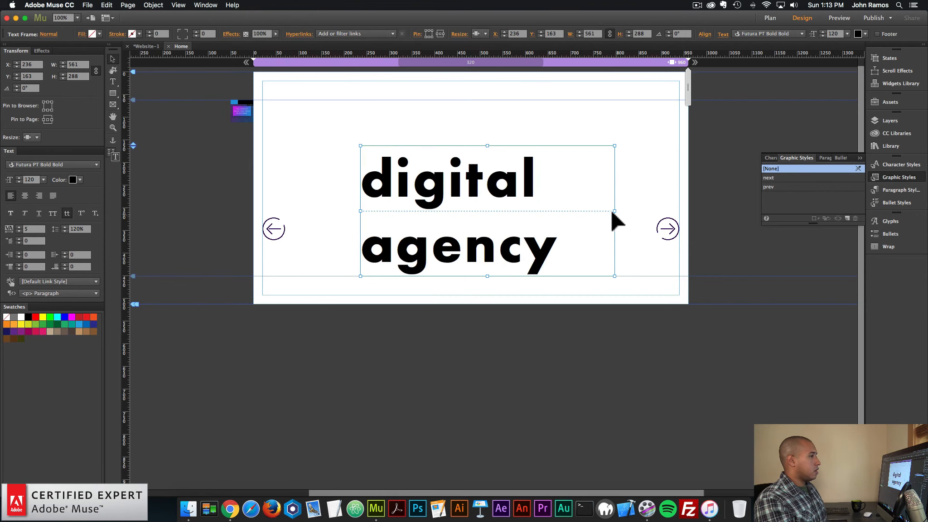
left_click_drag(615, 211, 786, 211)
left_click_drag(603, 170, 524, 171)
double_click(524, 174)
key("super+a")
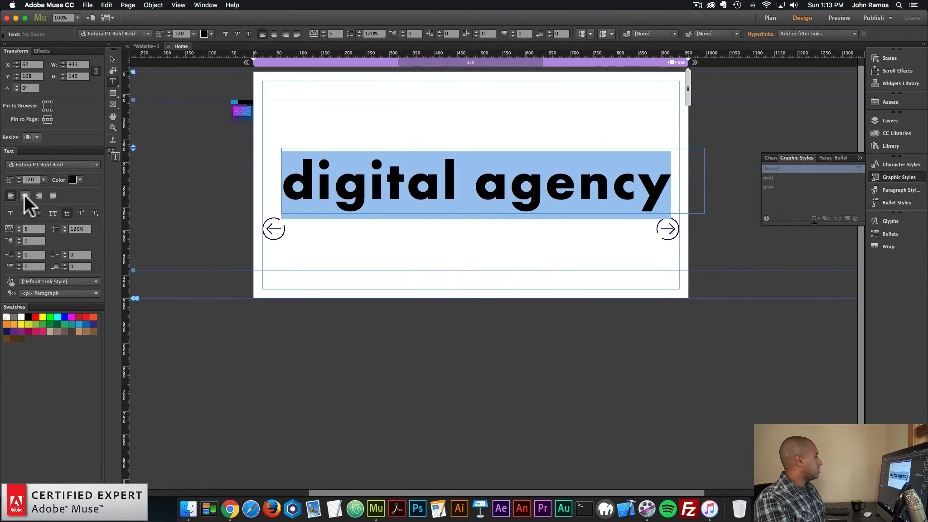
left_click(25, 195)
left_click(116, 60)
double_click(340, 167)
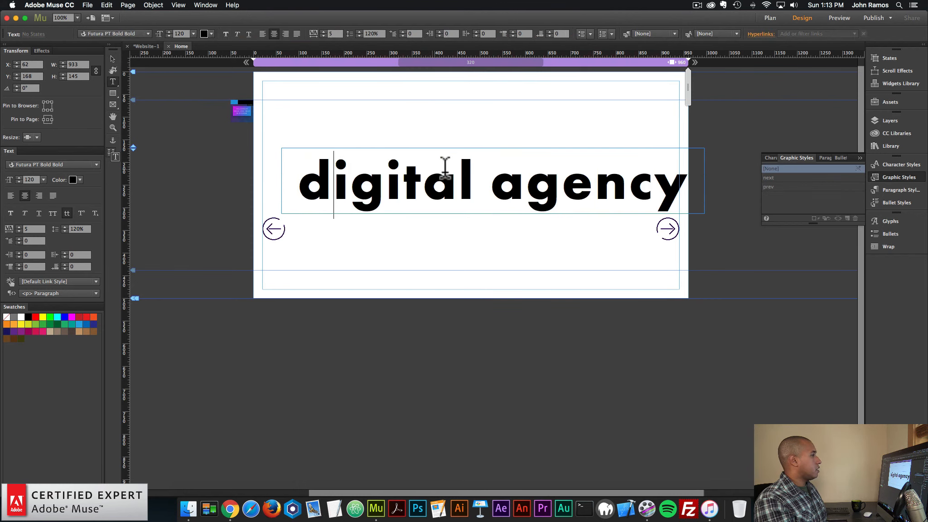
left_click(113, 60)
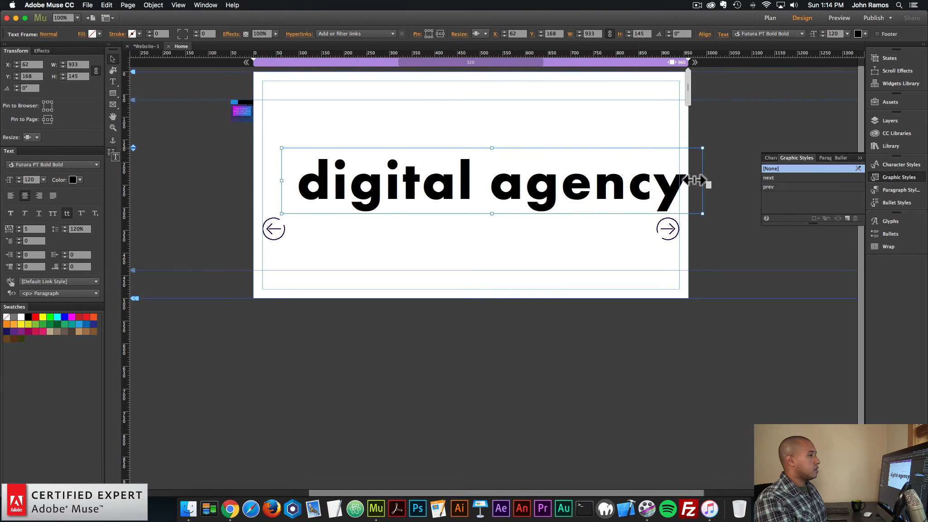
Fit the text frame to the page margins at 920 px wide and move it to the page's top edge
left_click_drag(704, 181, 677, 180)
left_click_drag(282, 180, 262, 178)
left_click_drag(488, 189, 488, 110)
left_click(586, 210)
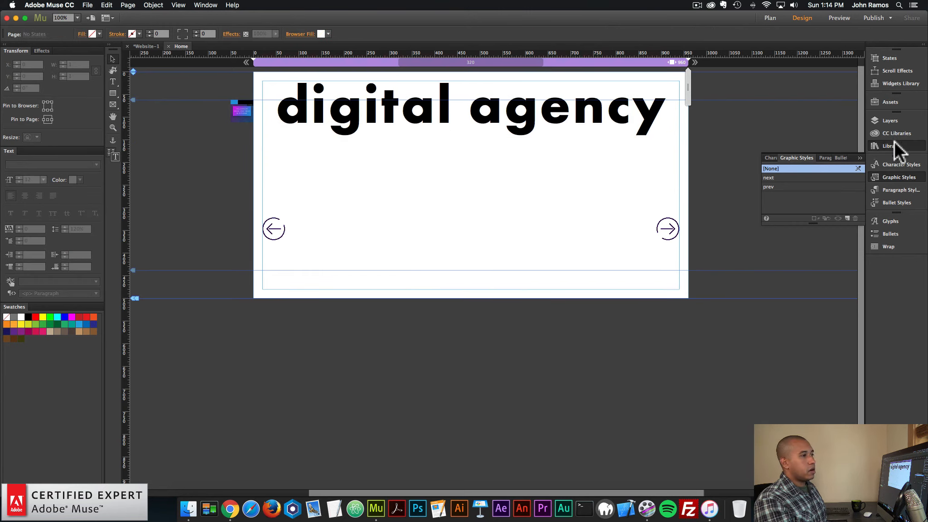
Find the Browser Centering Widget in the library, place it just outside the page's left edge, and open its options
type("browser center")
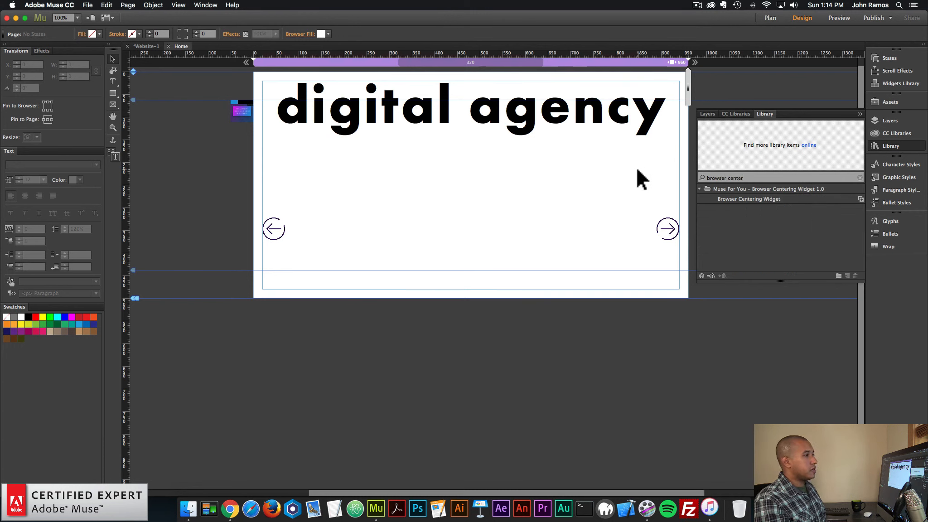
type("ing")
left_click(738, 200)
left_click_drag(274, 157, 240, 156)
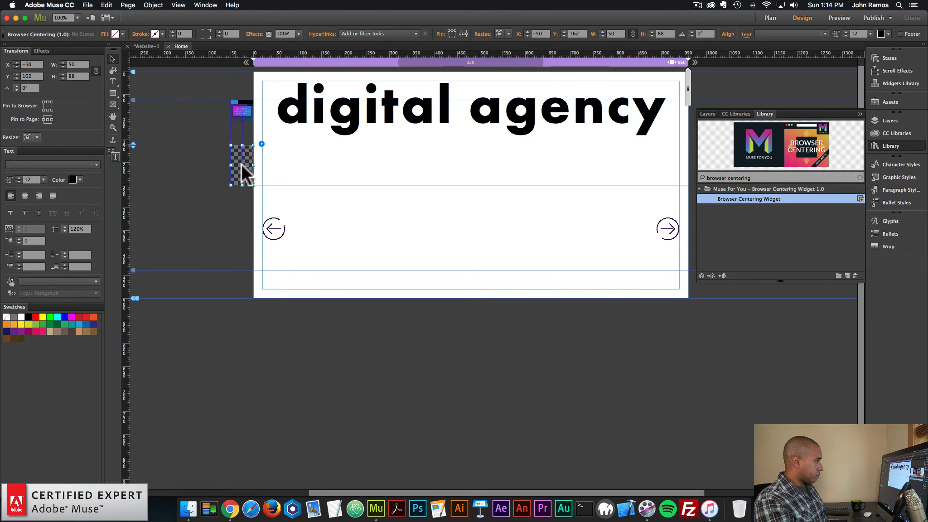
left_click(261, 144)
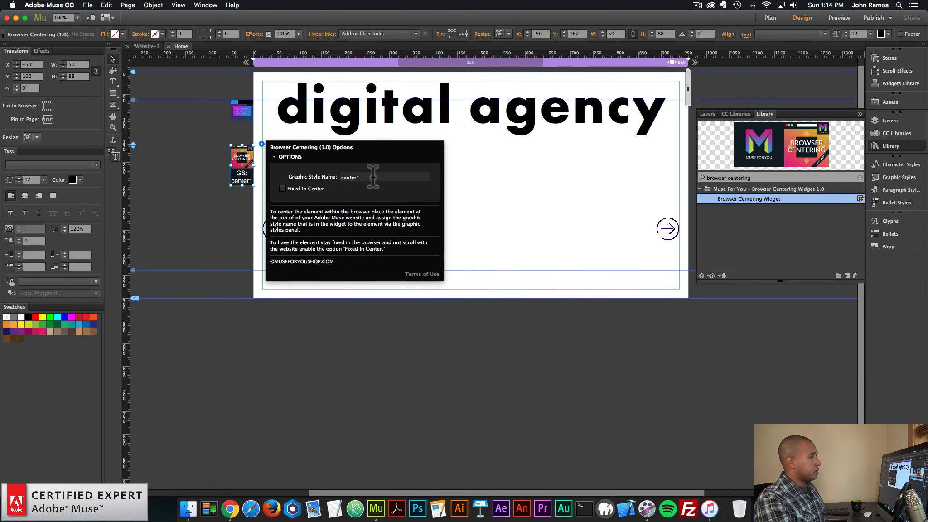
Create a graphic style named center1 for the "digital agency" text frame
left_click(498, 122)
left_click(896, 177)
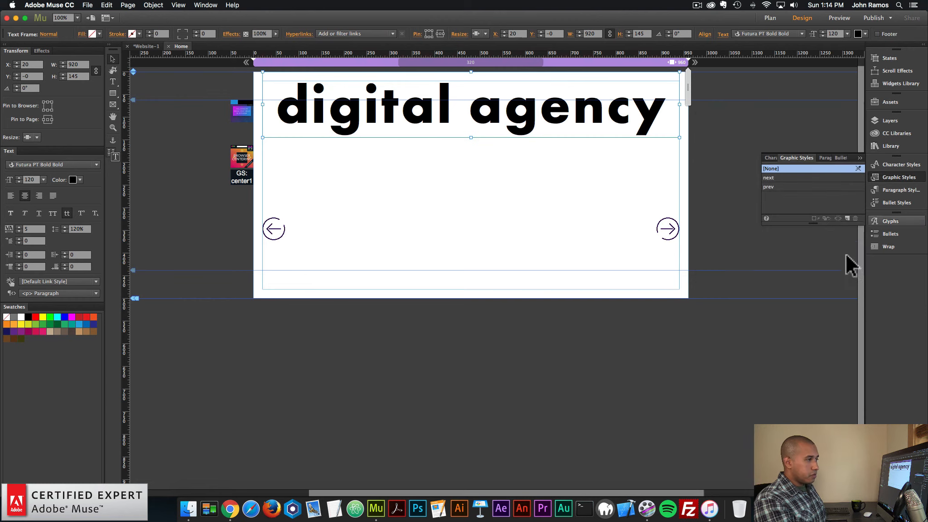
left_click(848, 218)
double_click(791, 195)
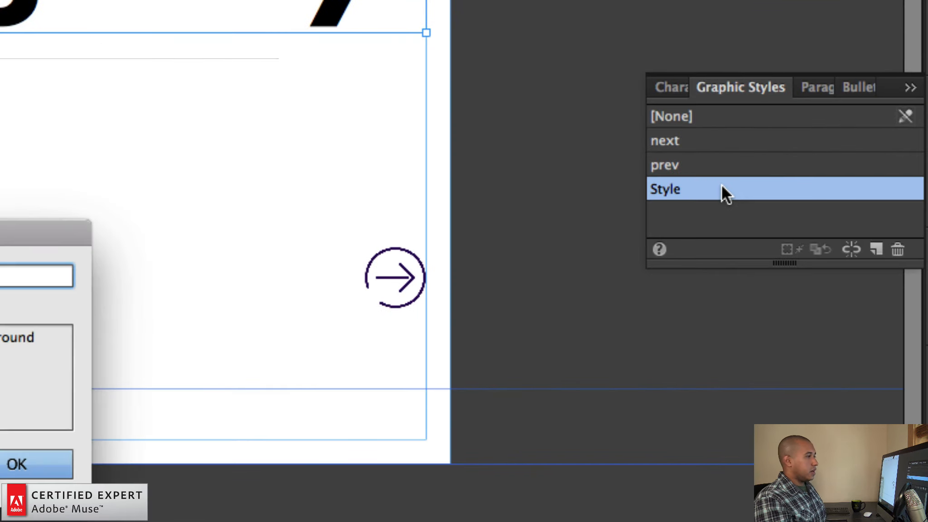
type("cente")
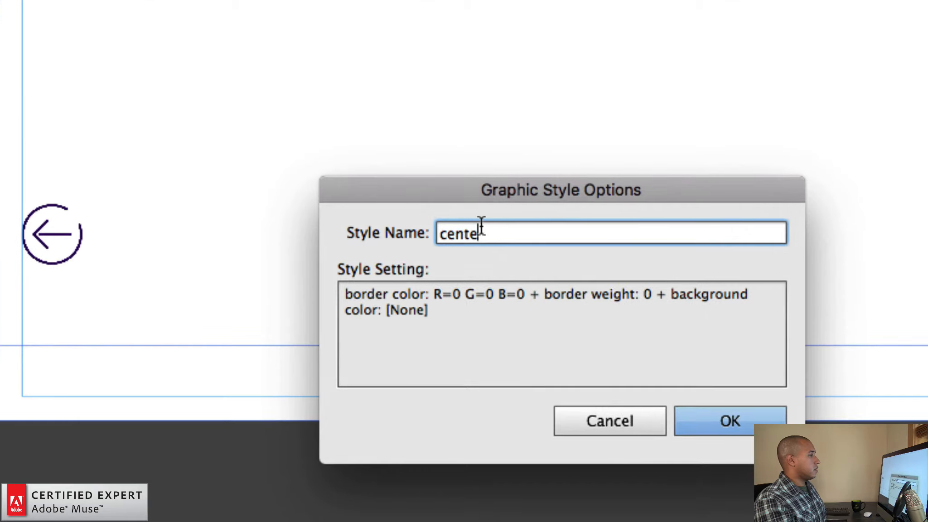
key("super+a")
type("center1")
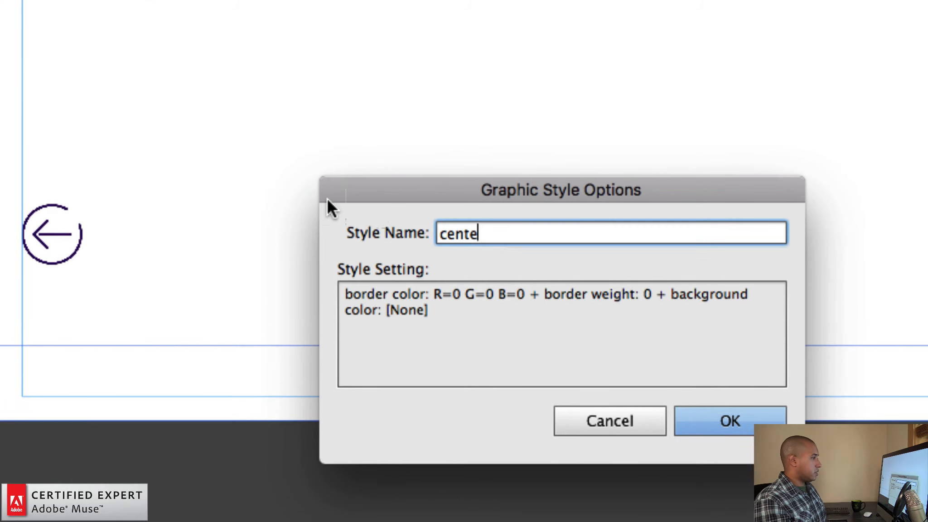
key("Return")
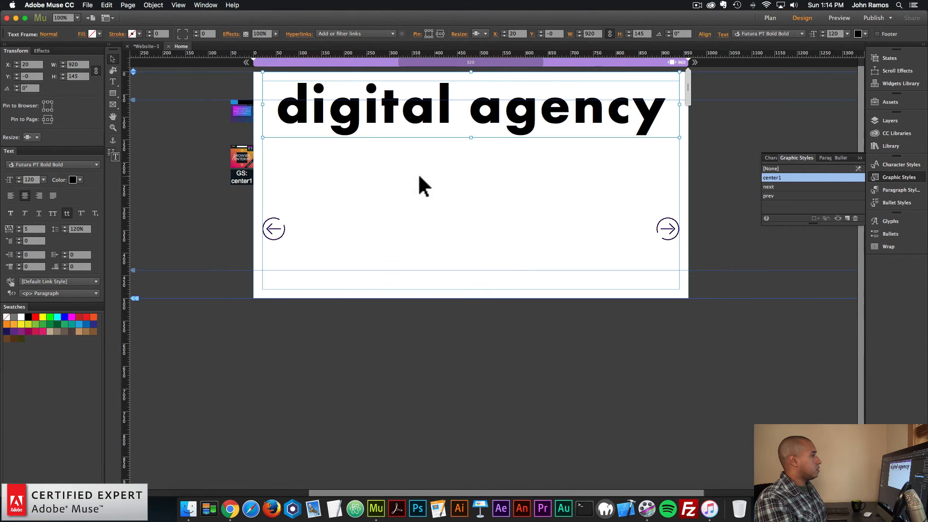
Move the text frame down to Y 25 and return it to the page's top edge
left_click(419, 182)
left_click(429, 130)
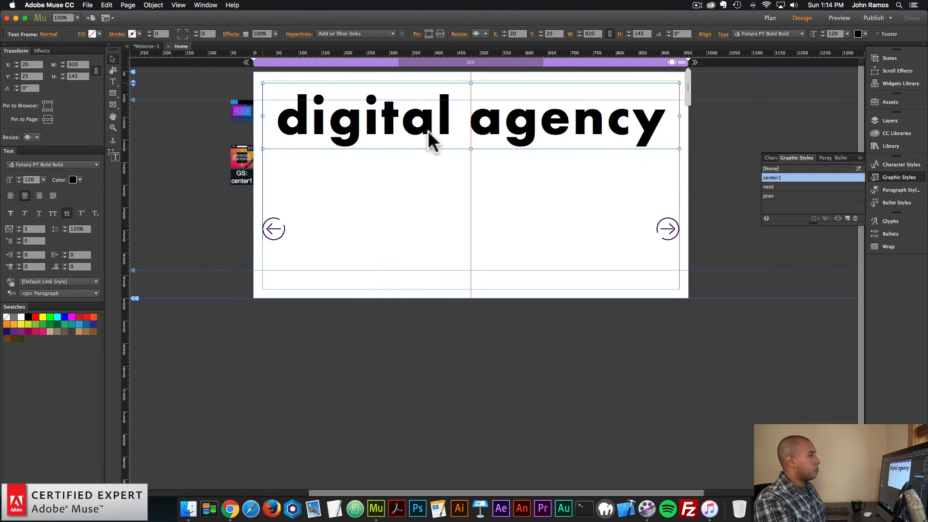
left_click(429, 162)
left_click(429, 125)
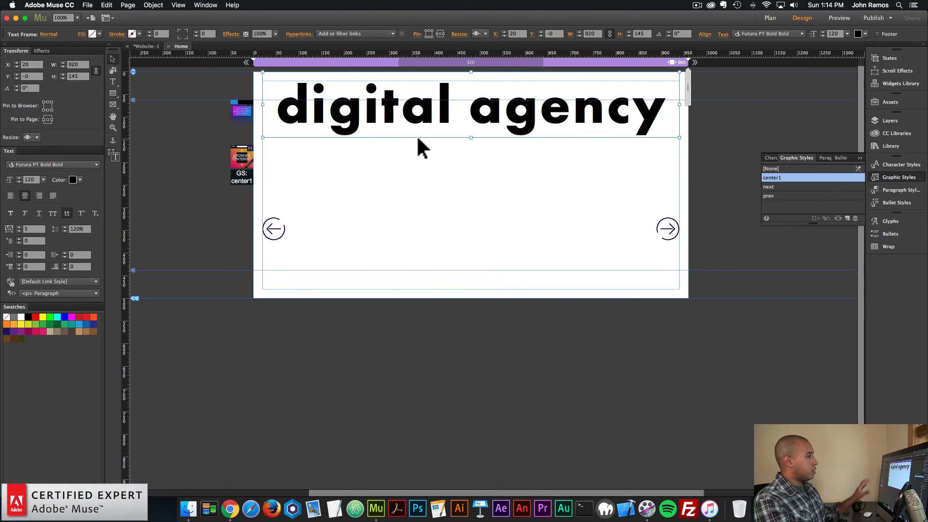
left_click(441, 237)
Preview the page in the browser to check the centred "digital agency" text over the slideshow
left_click(87, 5)
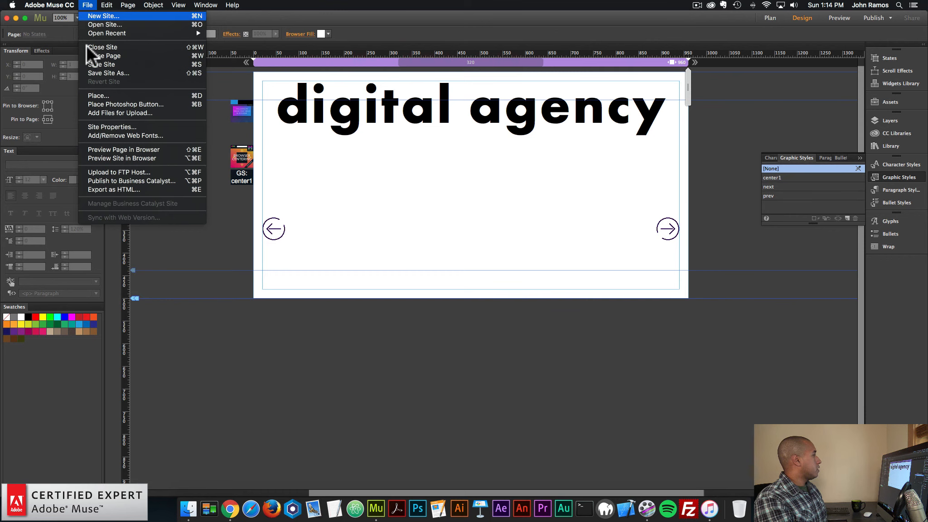
left_click(95, 146)
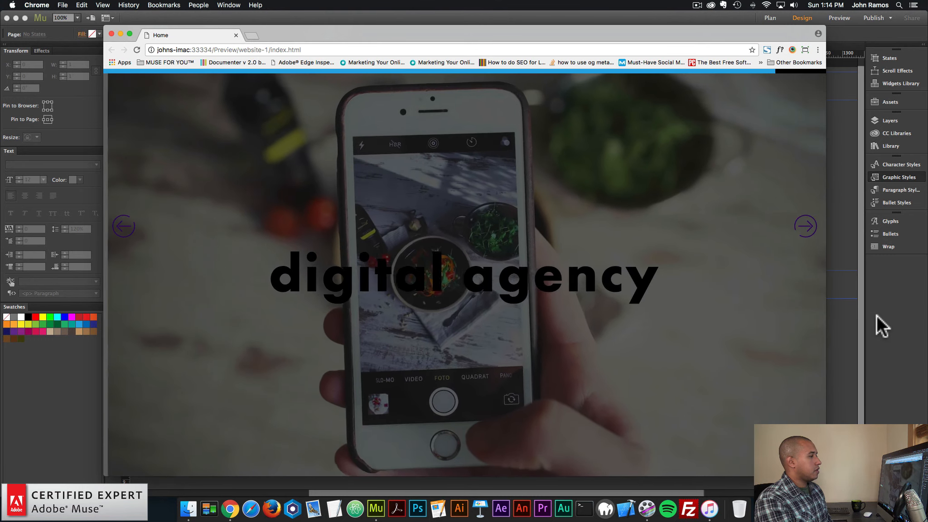
Return to Adobe Muse and set the fullscreen slideshow widget's animation to Ken Burns
left_click(877, 315)
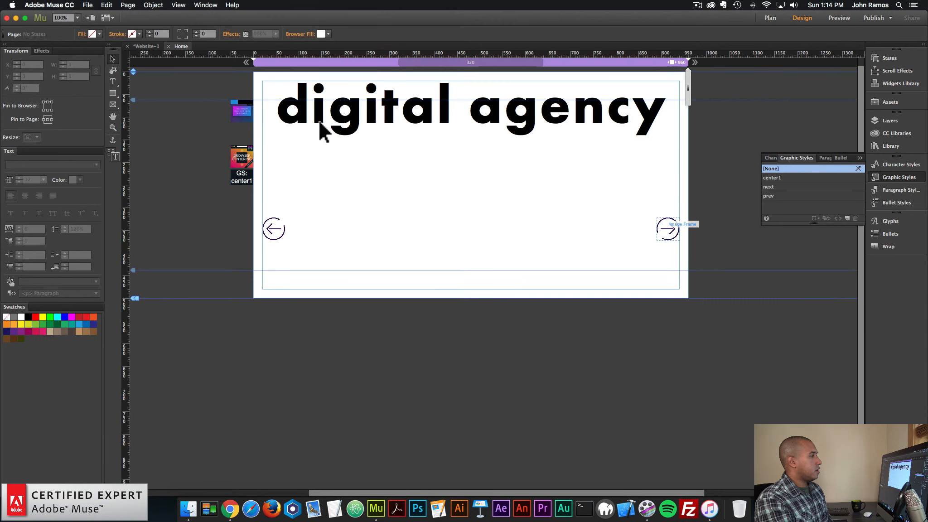
left_click(262, 98)
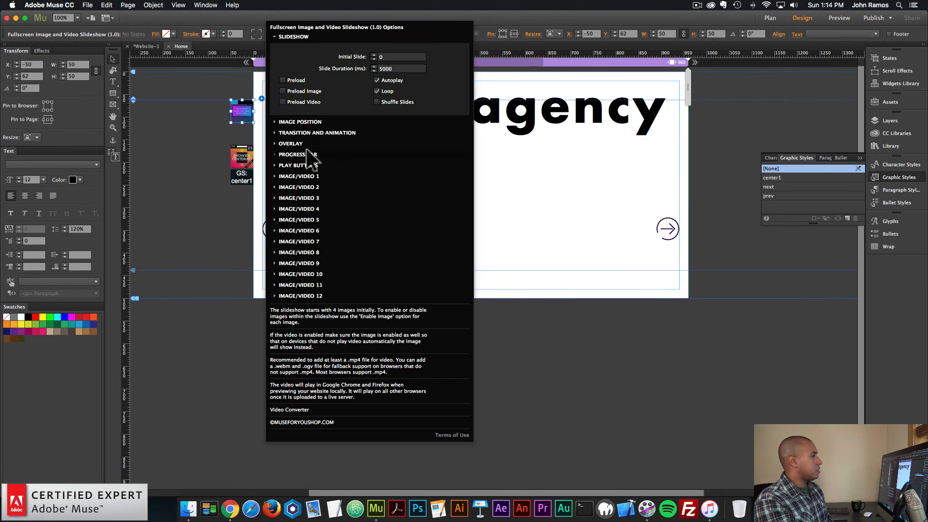
left_click(304, 134)
left_click(389, 204)
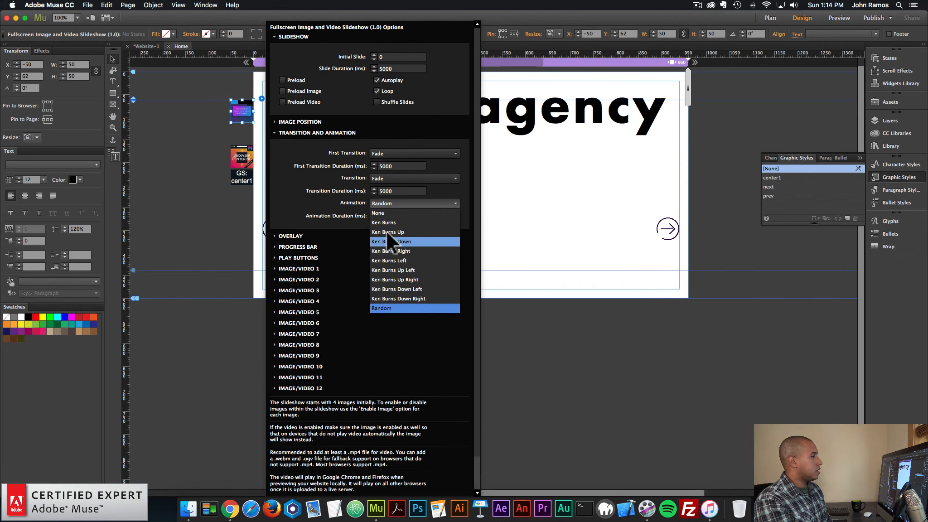
left_click(387, 223)
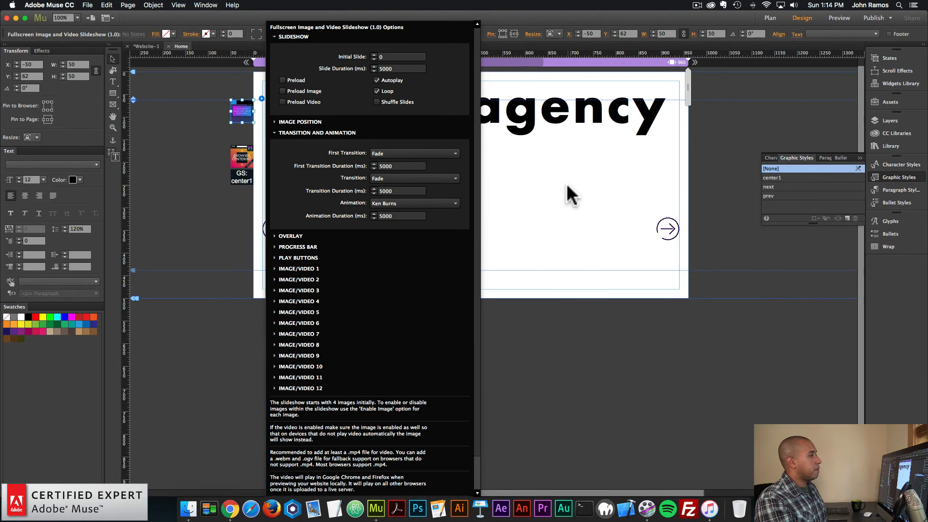
Change the colour of the "digital agency" text to white
left_click(529, 113)
triple_click(530, 113)
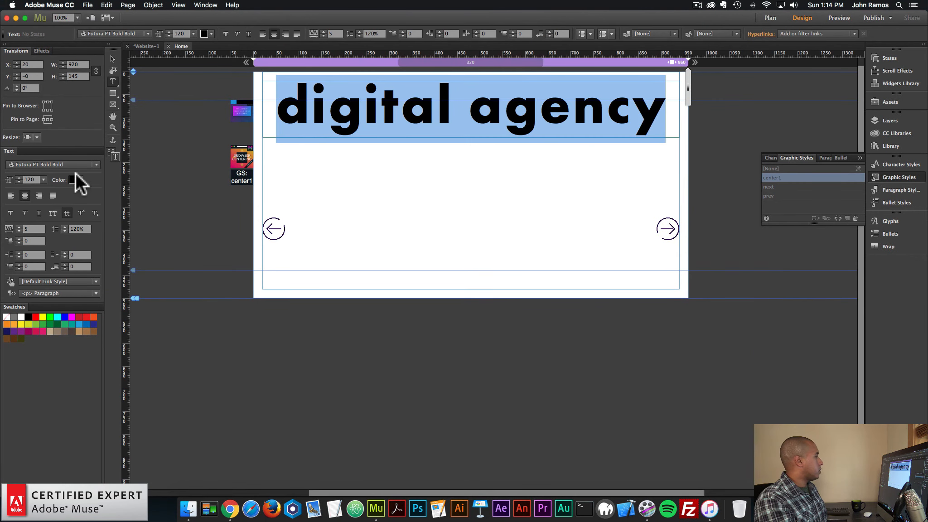
left_click(76, 180)
left_click(194, 192)
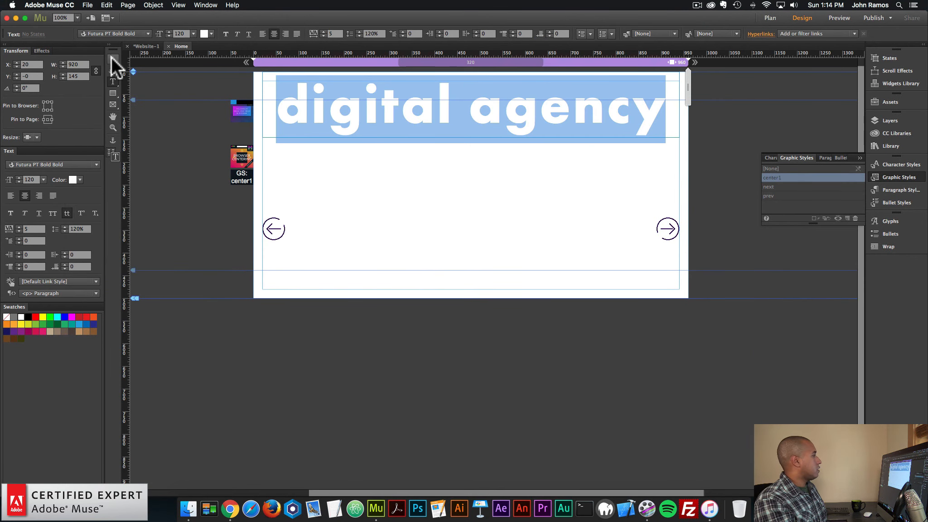
left_click(111, 57)
Close the outdated browser preview and preview the page again to check the white text over the slideshow
left_click(232, 503)
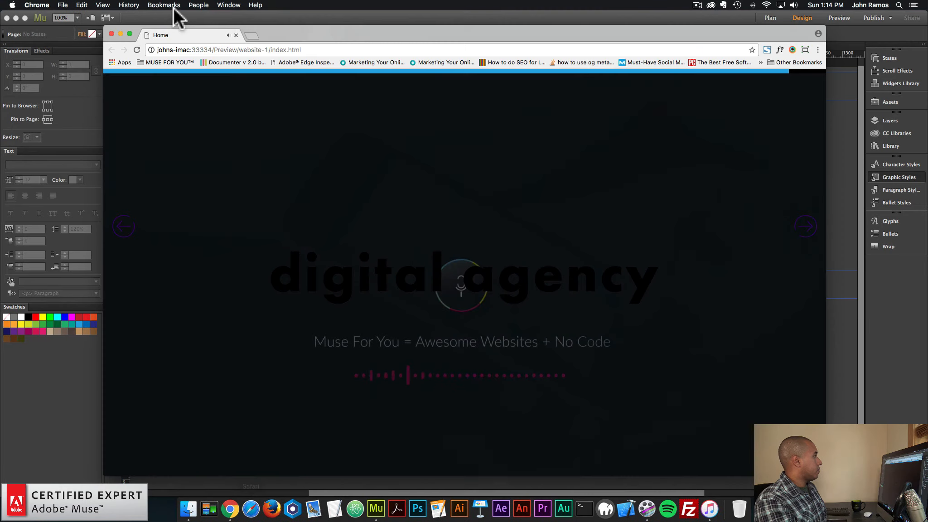
left_click(110, 31)
left_click(90, 5)
left_click(103, 150)
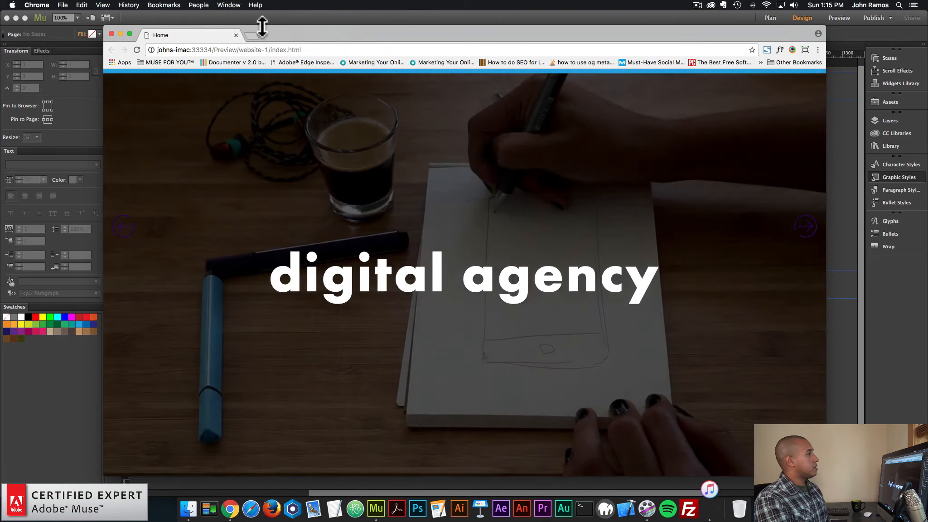
Open museforyoushop.com in a new browser tab, enter its widget shop, and close the page preview tab
left_click(251, 35)
type("museforyoushop.com")
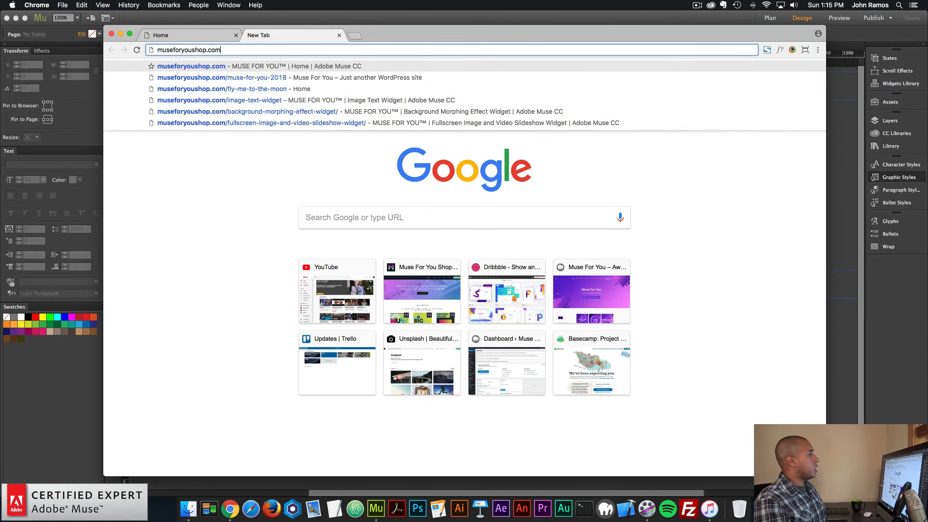
key("Return")
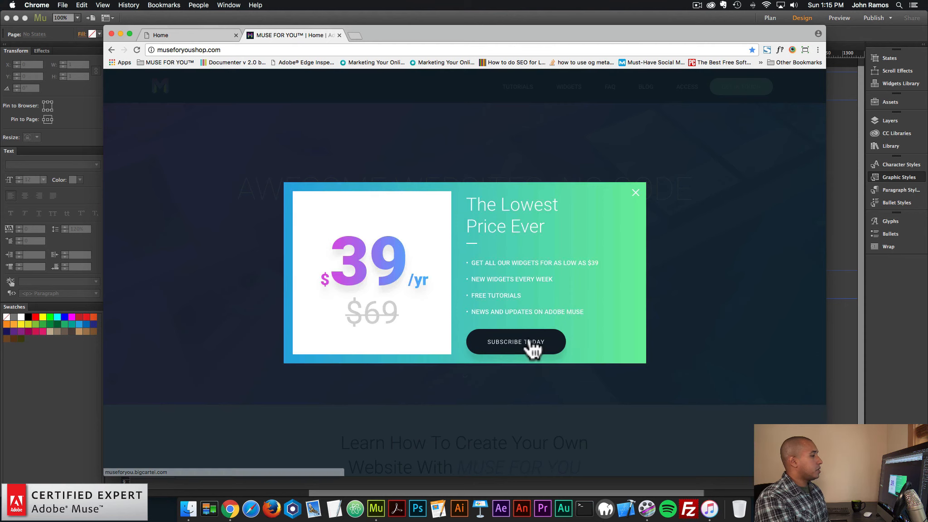
left_click(531, 344)
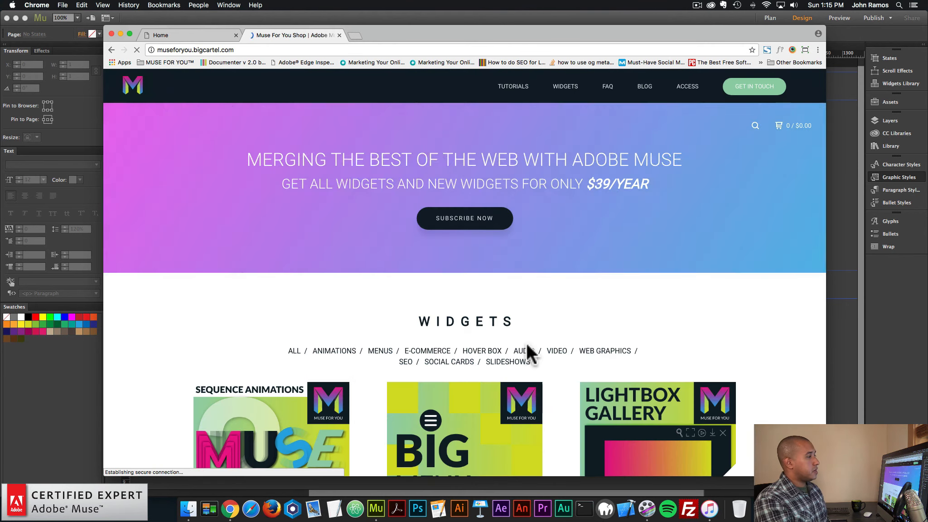
left_click(236, 35)
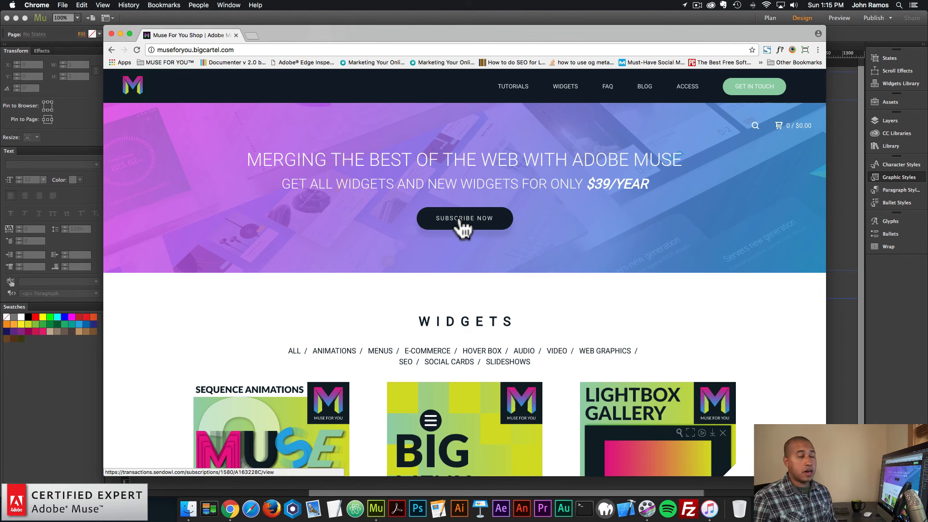
Open the Fullscreen Image and Video Slideshow Widget's product page in the shop and review its features, options and comments
scroll(578, 266, "down", 12)
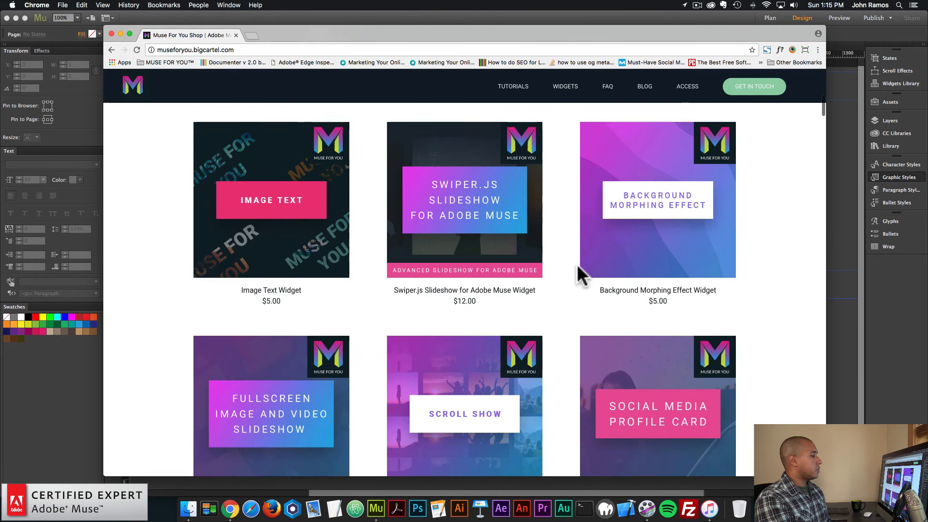
left_click(267, 348)
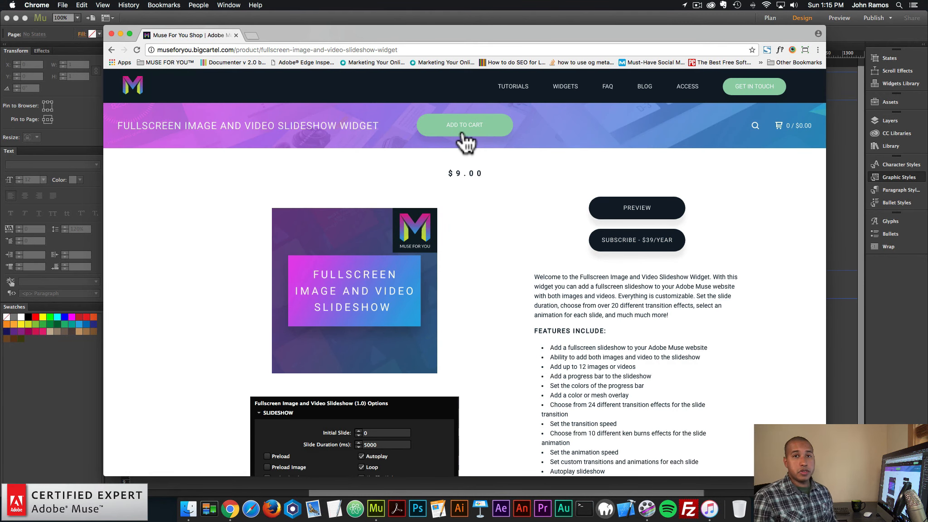
scroll(544, 190, "down", 1)
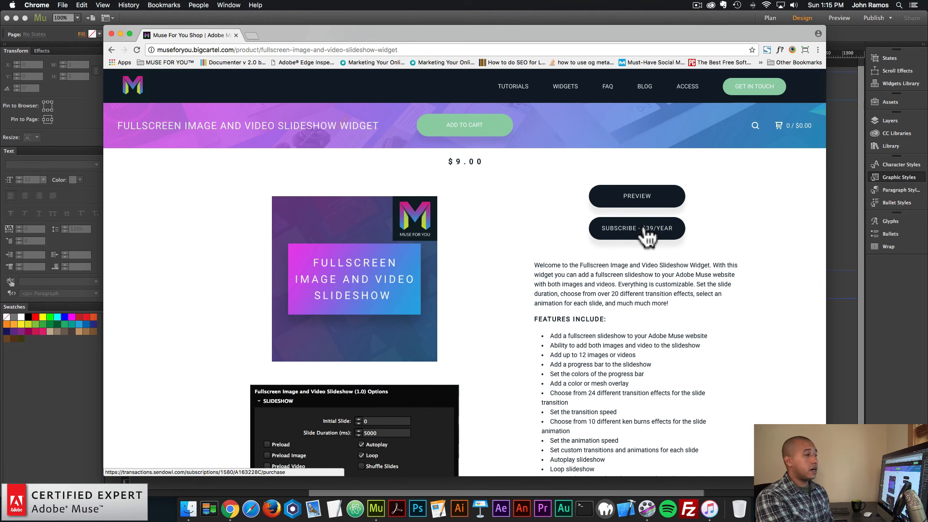
scroll(589, 227, "down", 5)
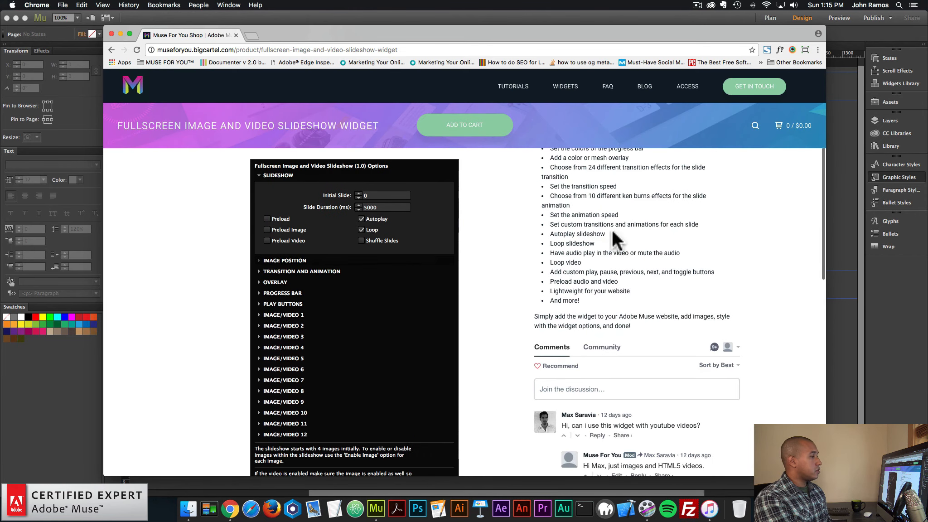
scroll(332, 243, "down", 5)
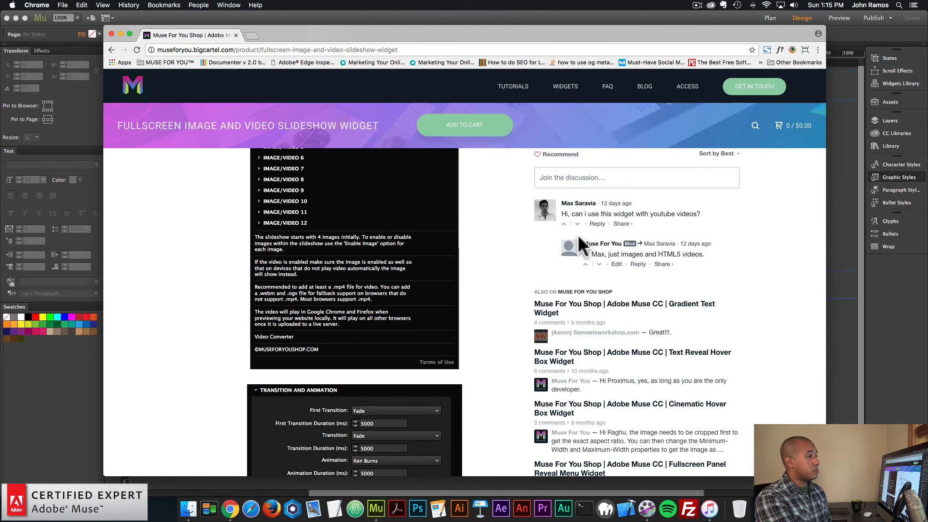
View the slideshow widget's live demo, return to its product page, and look over the description and comments again
scroll(580, 245, "up", 10)
left_click(610, 207)
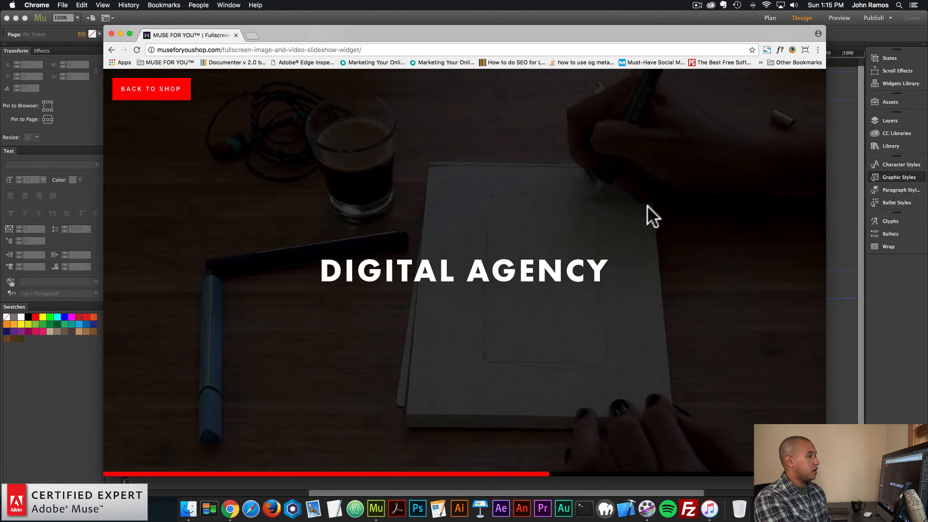
left_click(162, 91)
scroll(634, 227, "down", 3)
scroll(602, 221, "down", 5)
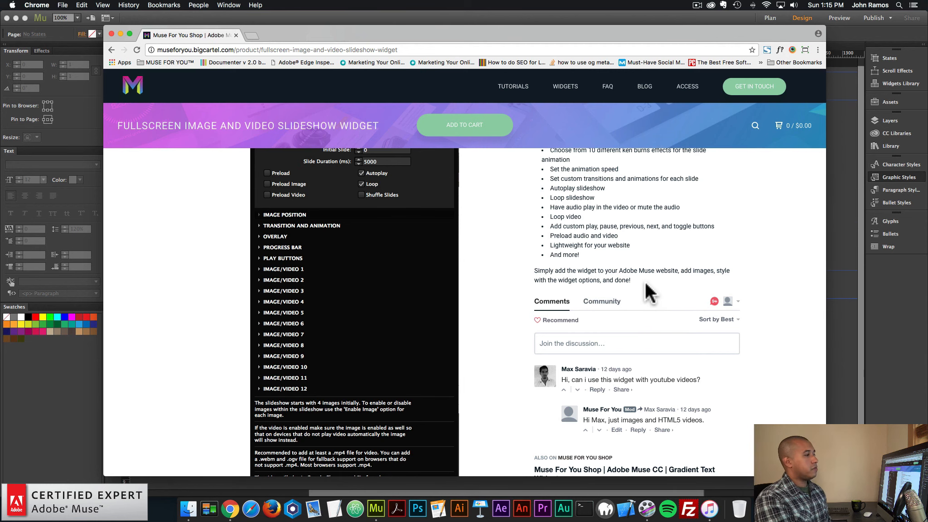
scroll(637, 263, "up", 10)
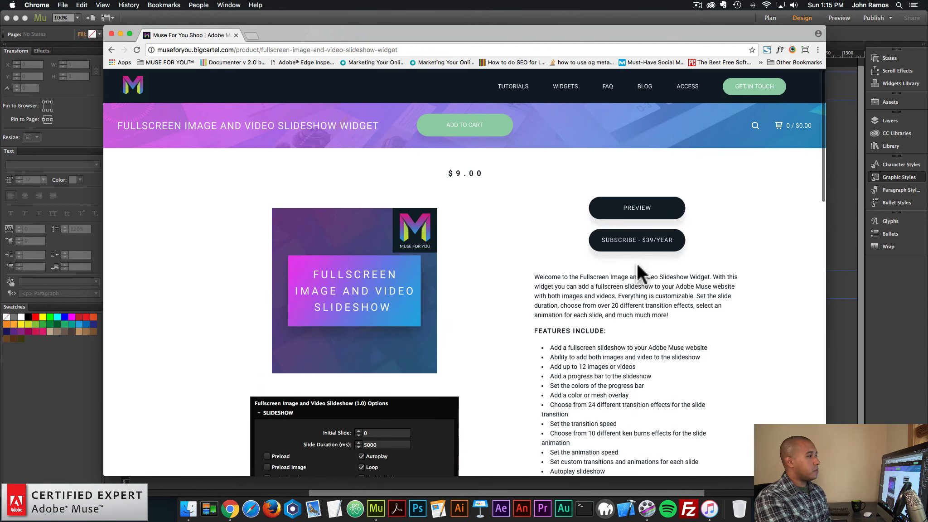